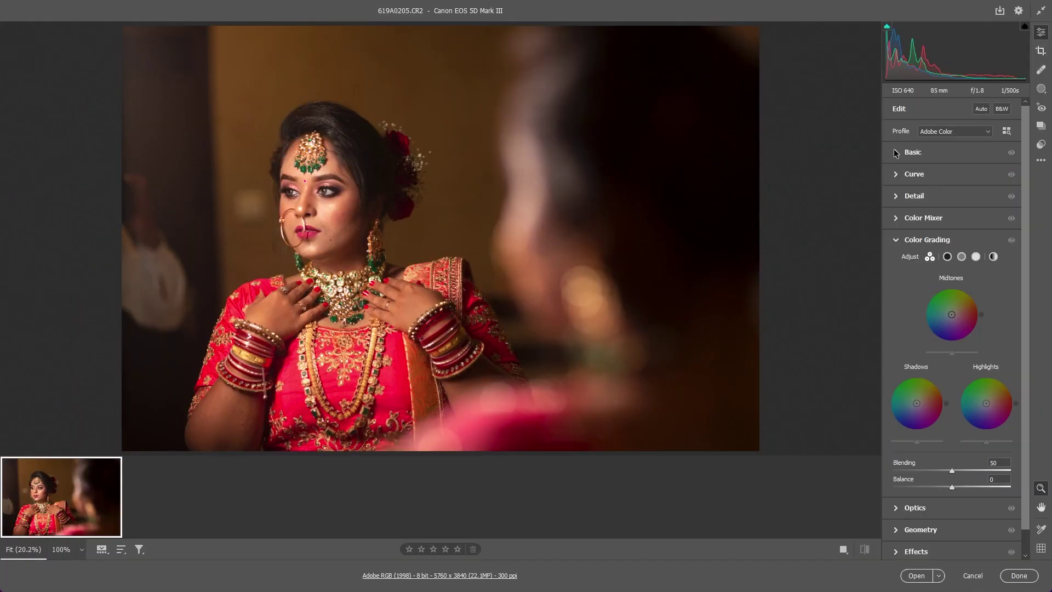
Step: Set Temperature 3800, Contrast +10, Shadows and Whites +20, Blacks +17, Clarity +20, Dehaze +8, Vibrance +7
left_click(896, 152)
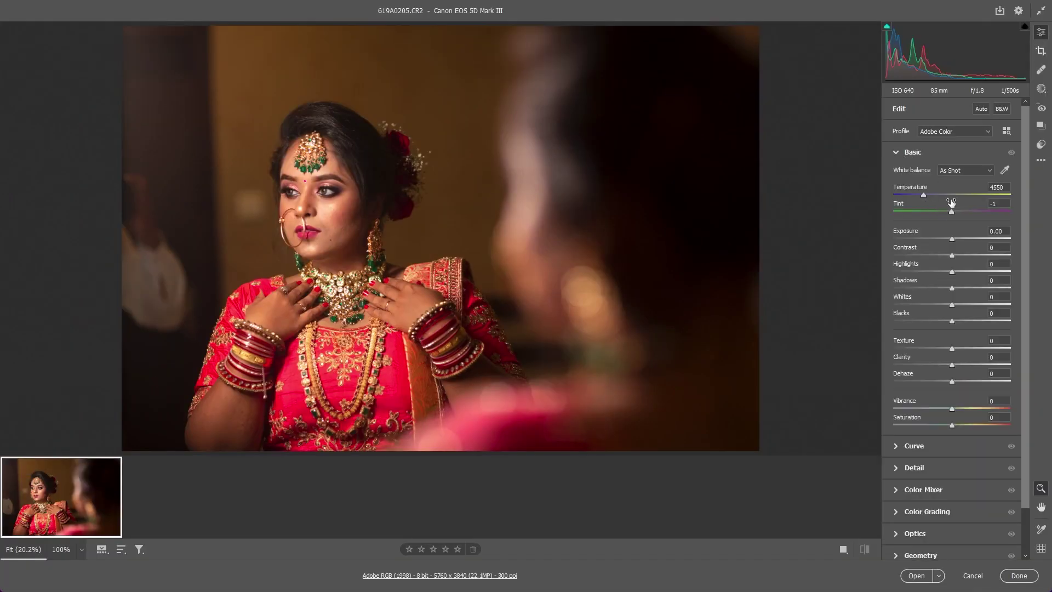
left_click_drag(925, 195, 915, 195)
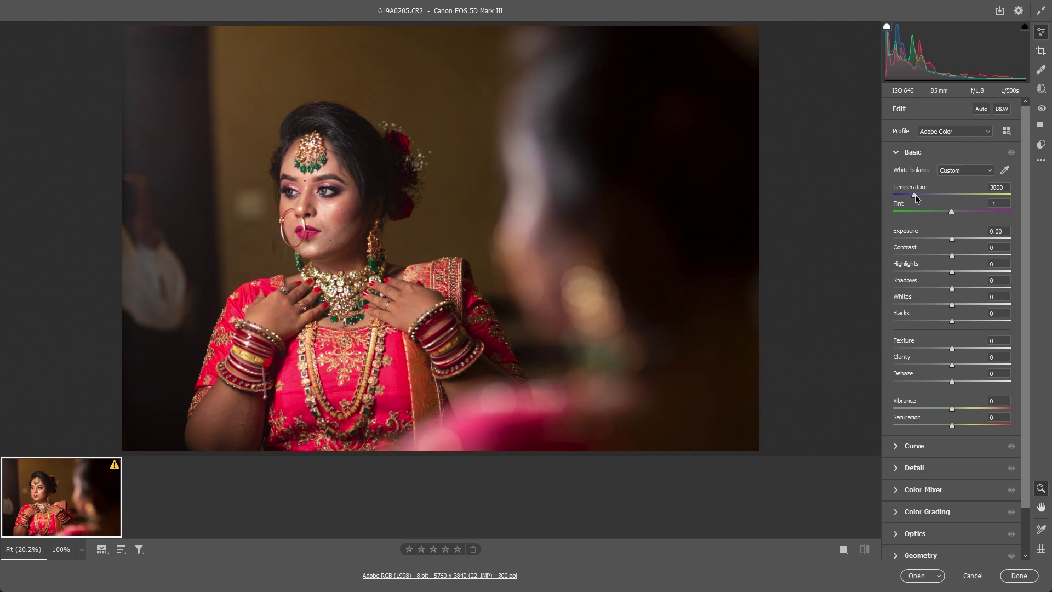
left_click_drag(951, 255, 963, 288)
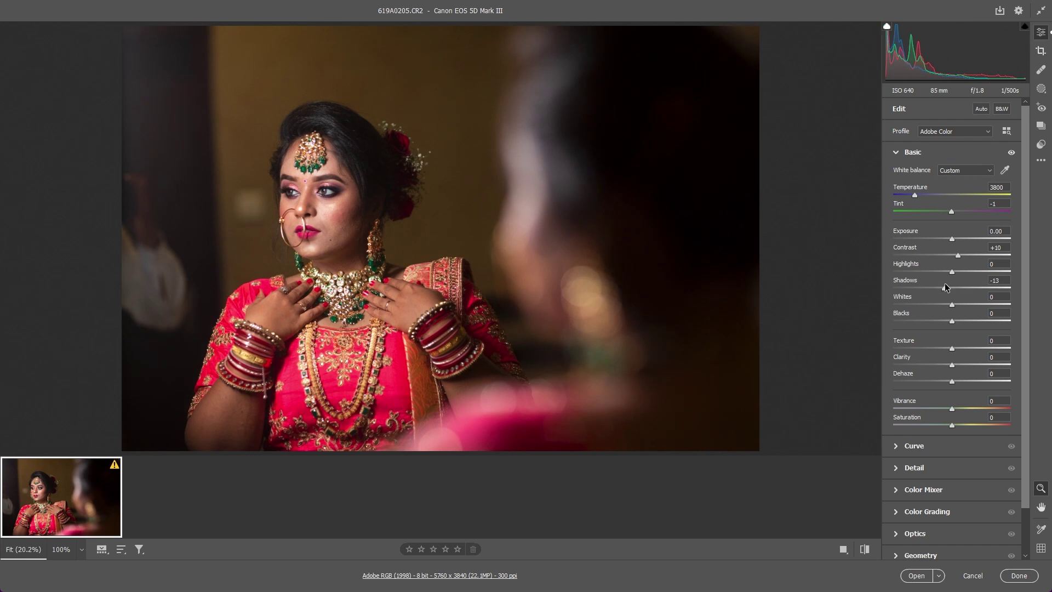
left_click(964, 304)
left_click(964, 321)
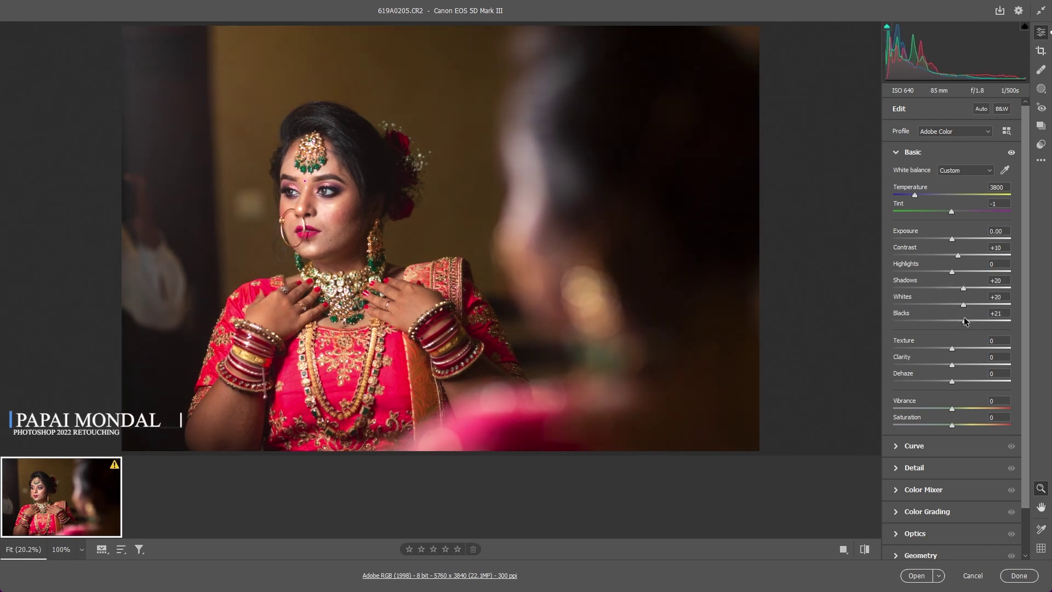
left_click_drag(966, 321, 961, 321)
left_click(963, 364)
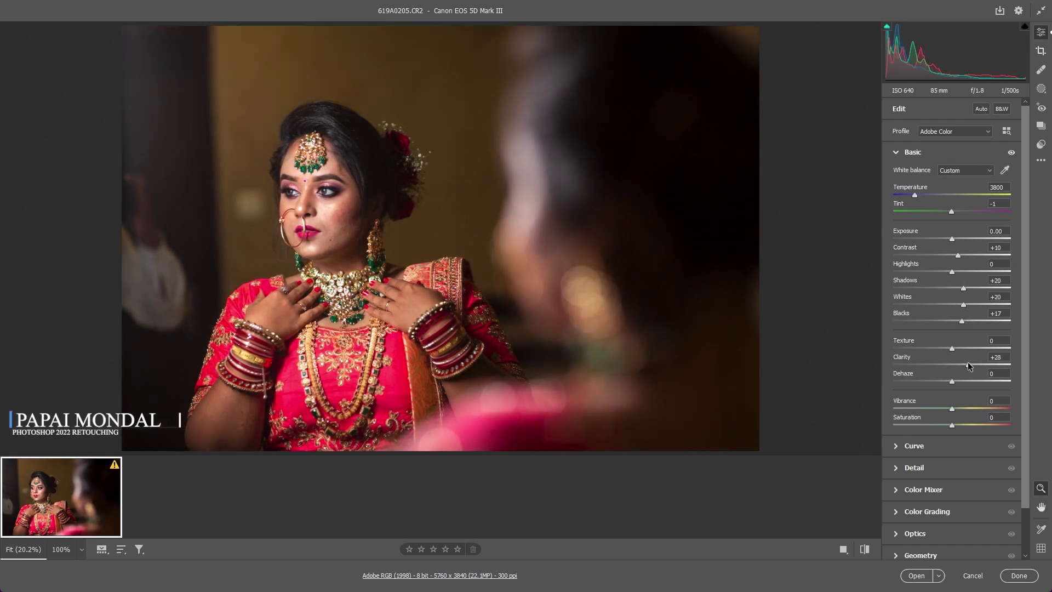
left_click(957, 380)
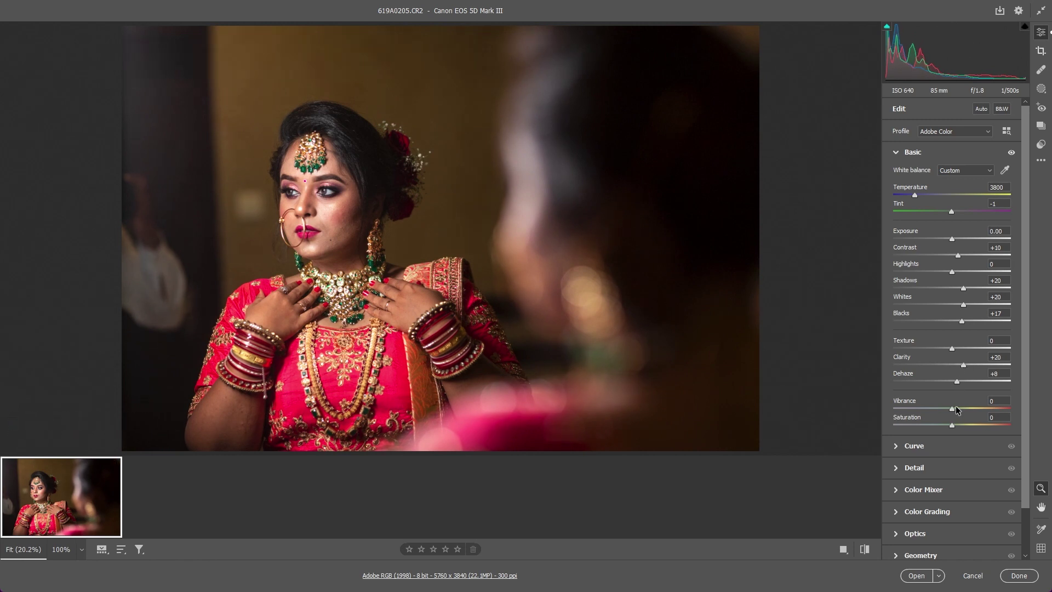
left_click_drag(955, 410, 958, 410)
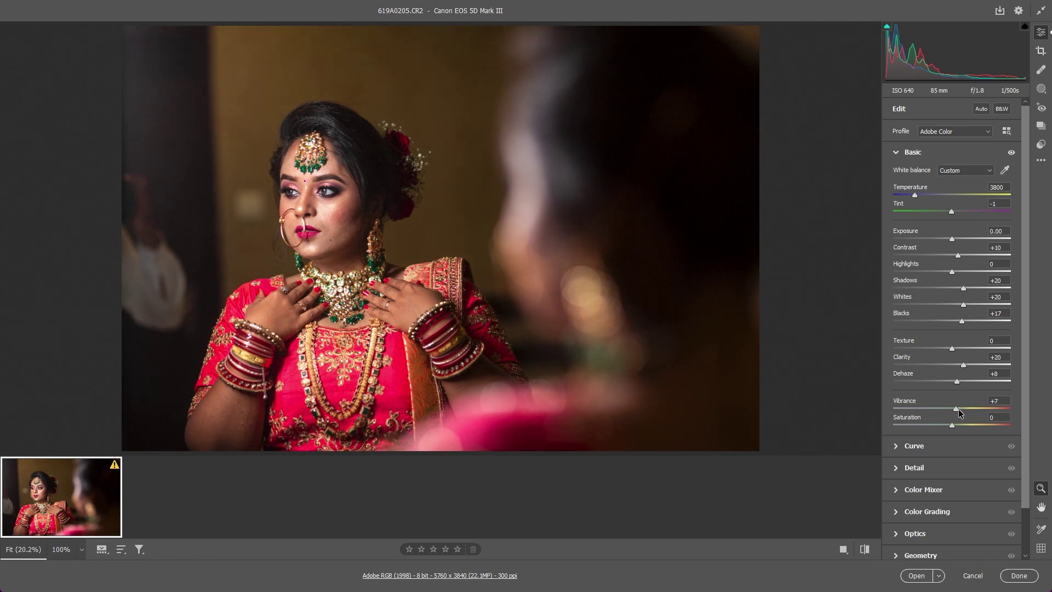
Step: Add a tone curve point at input 38, output 39
left_click(902, 447)
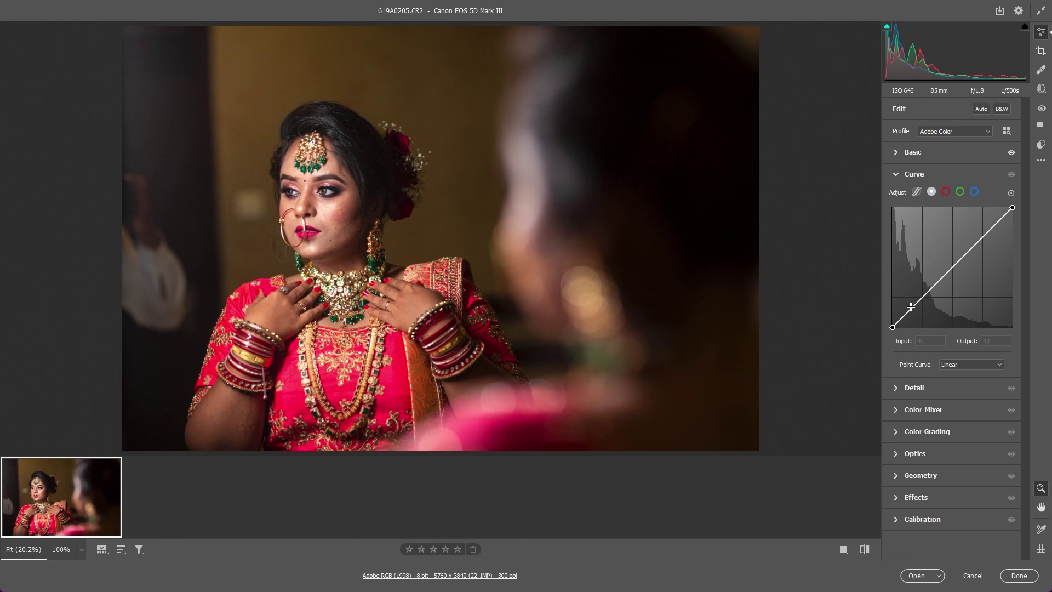
left_click_drag(910, 306, 910, 308)
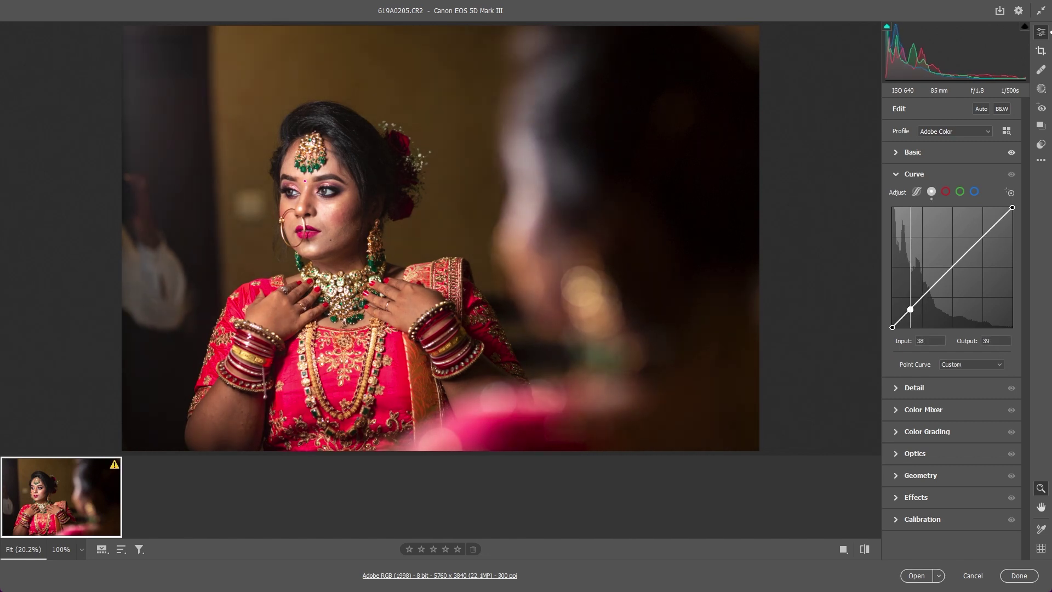
left_click(899, 388)
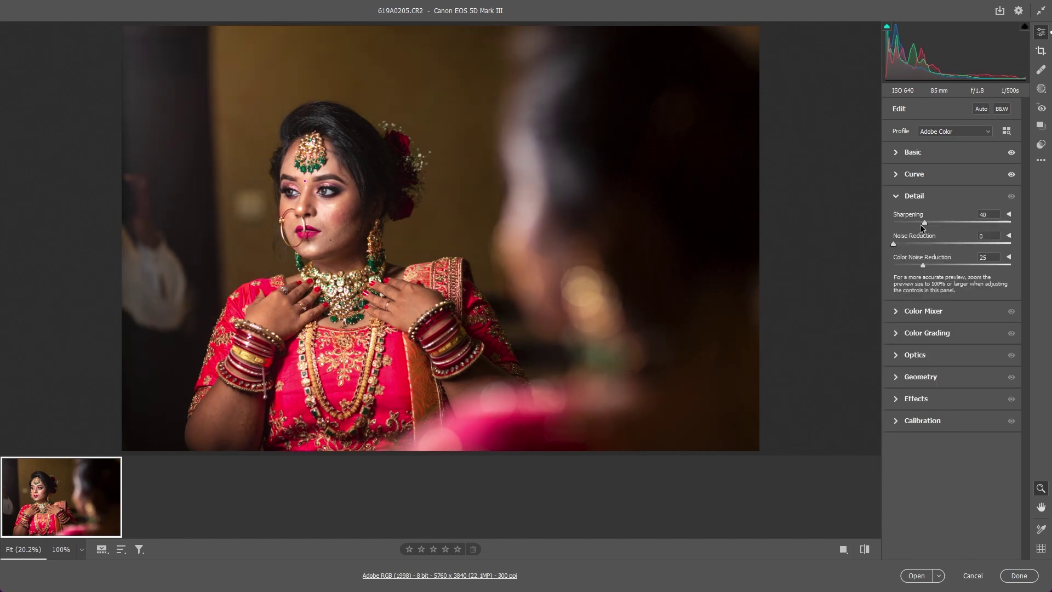
Step: Raise the Oranges luminance to +13 in the HSL Color Mixer
left_click(898, 311)
left_click(967, 251)
left_click_drag(952, 296, 962, 295)
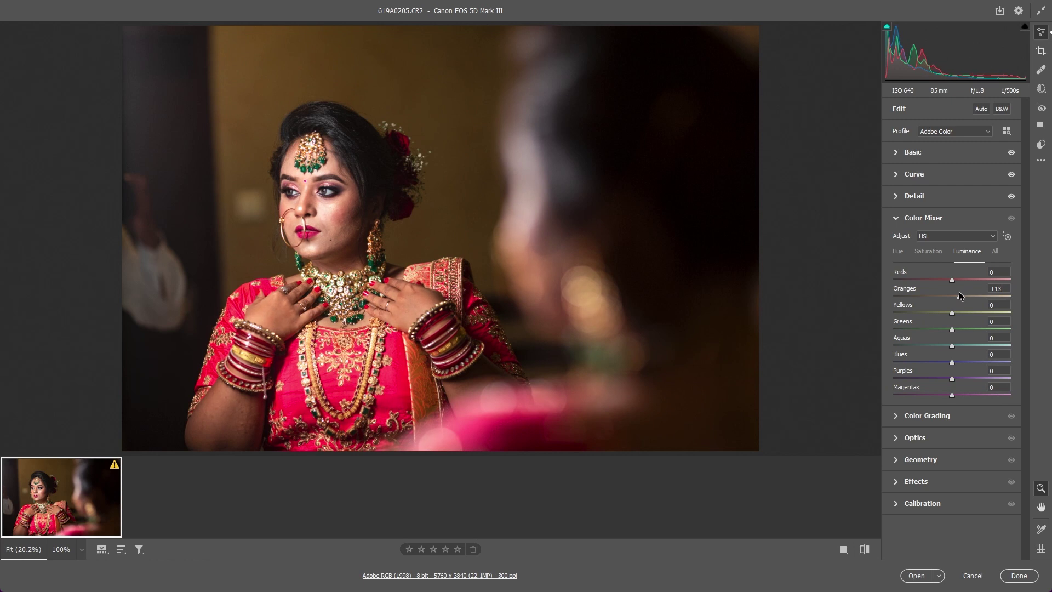
left_click(900, 250)
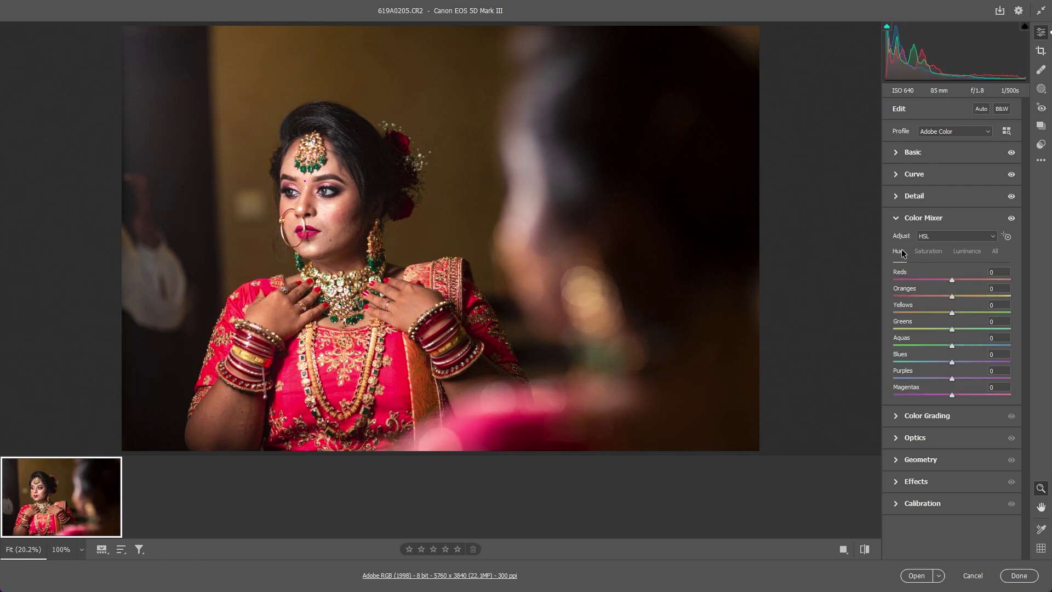
Step: Draw a radial gradient mask around the bride and lower its Exposure to -0.90
left_click(1040, 89)
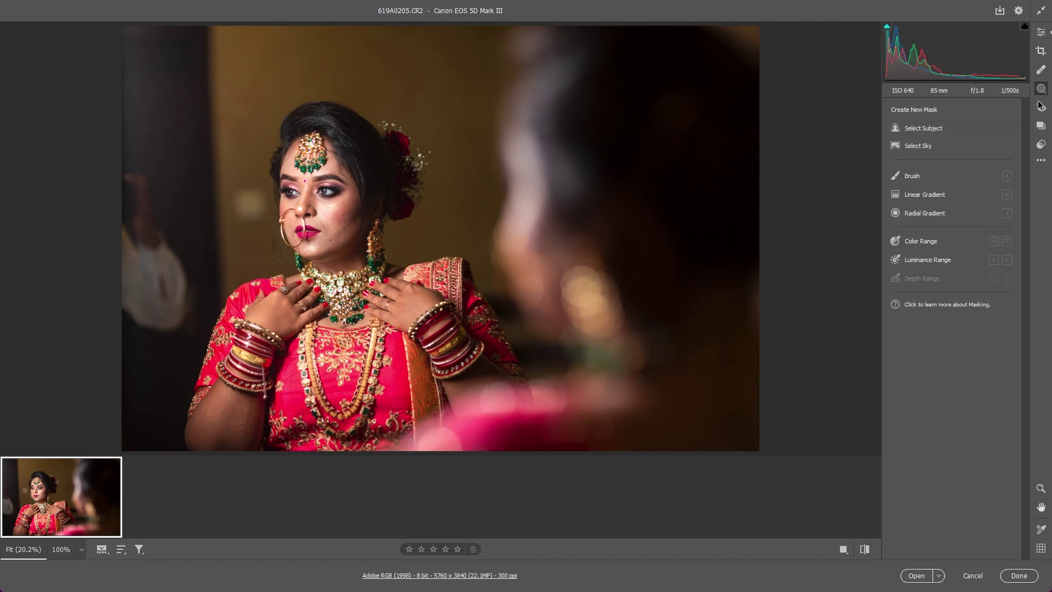
left_click(907, 214)
mouse_move(318, 225)
left_mouse_down()
mouse_move(488, 461)
mouse_move(480, 452)
left_mouse_up()
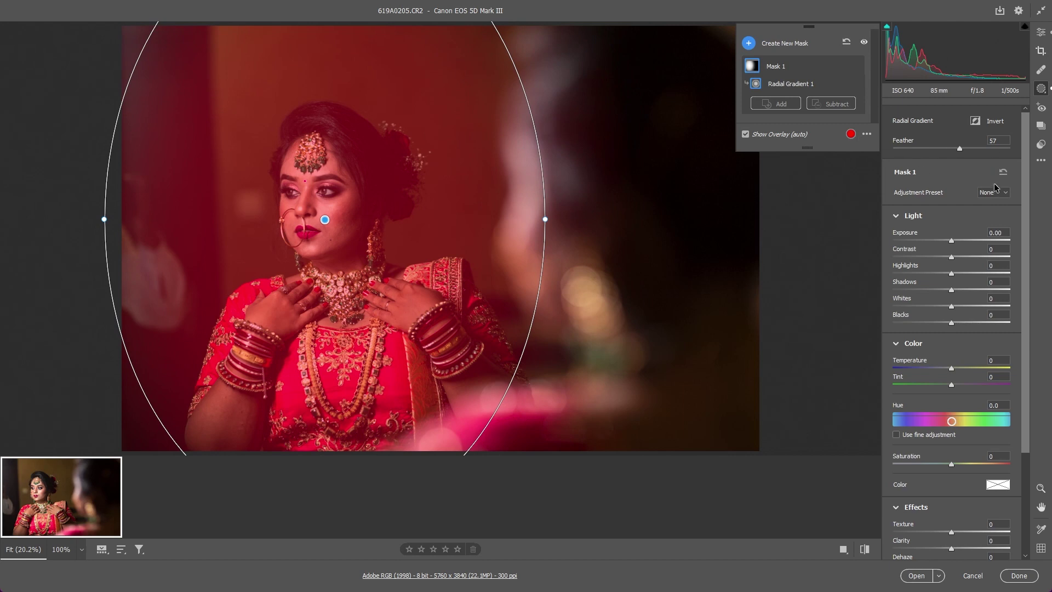
left_click_drag(951, 240, 938, 243)
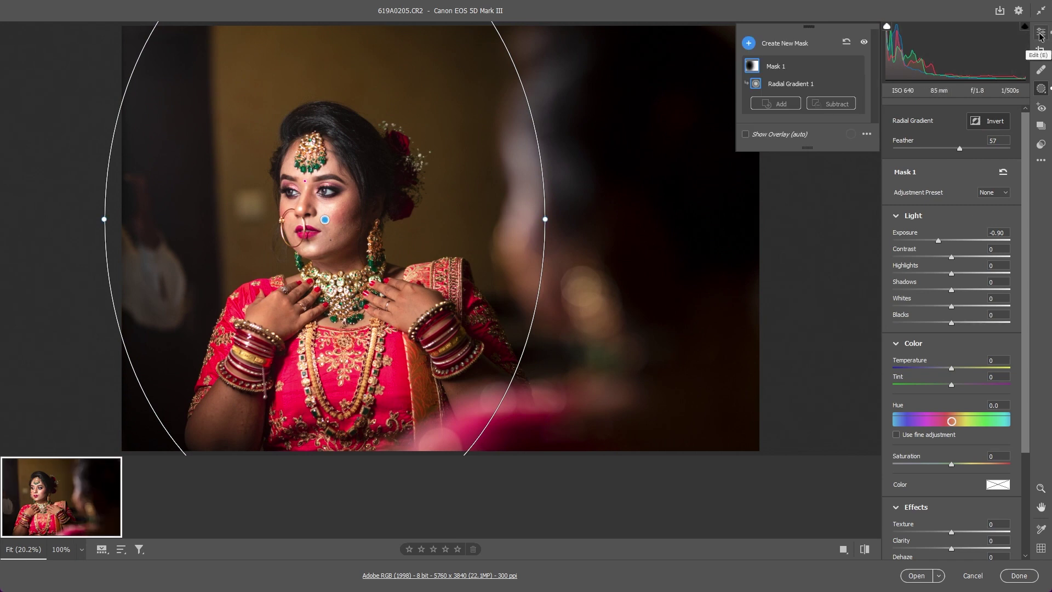
left_click(1041, 32)
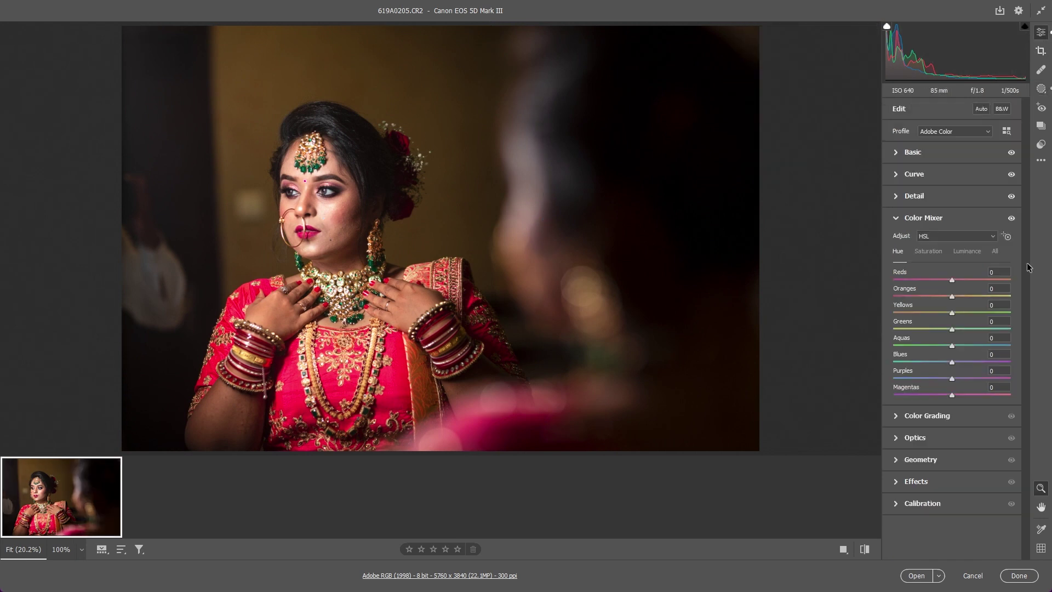
Step: Lower the Oranges saturation to -26 and add a -12 vignette
left_click(933, 252)
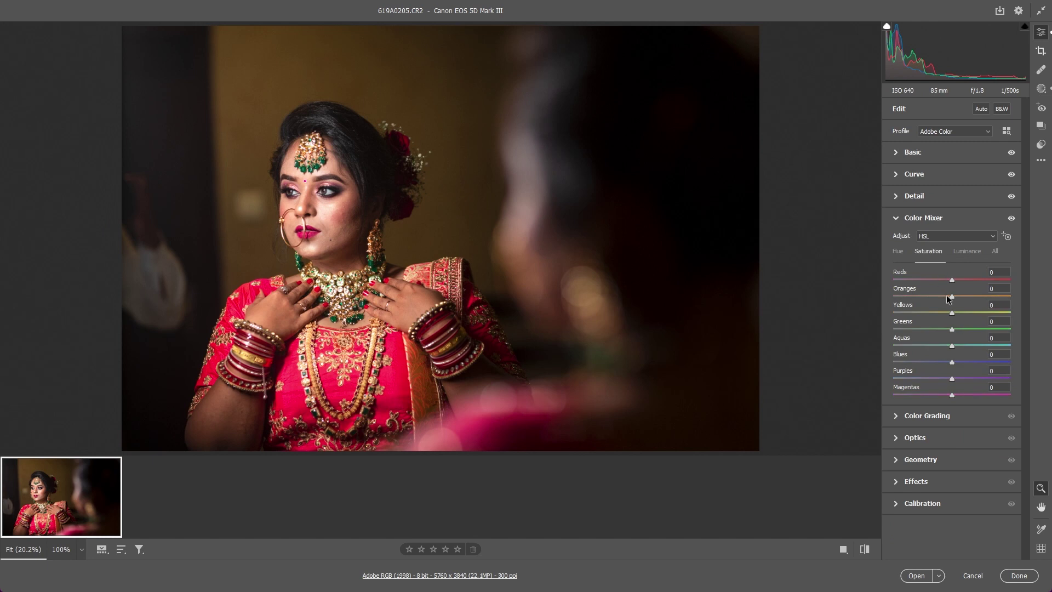
left_click_drag(950, 297, 936, 299)
left_click(898, 483)
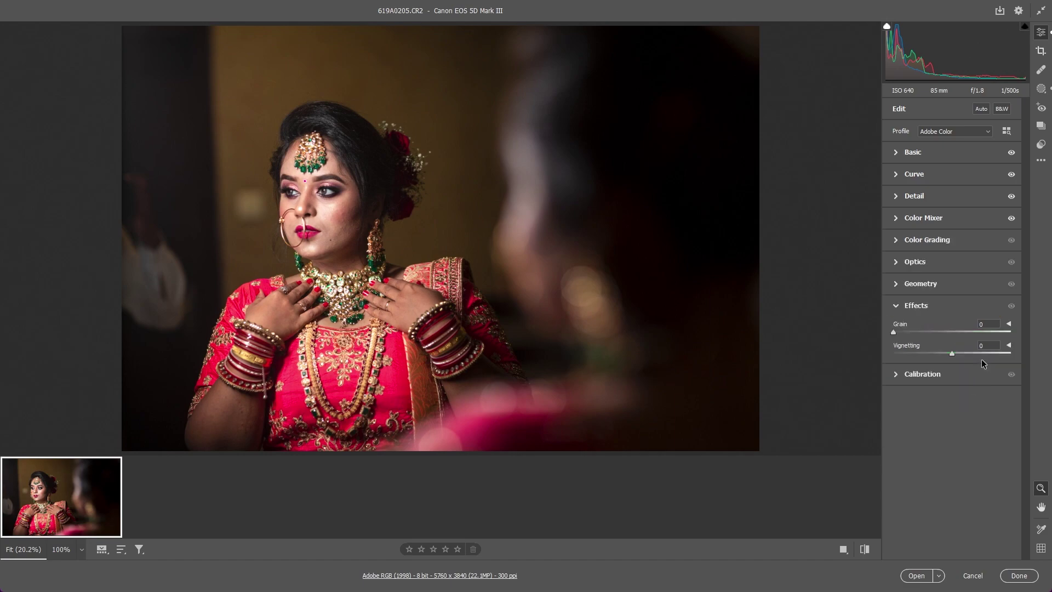
left_click_drag(951, 354, 944, 354)
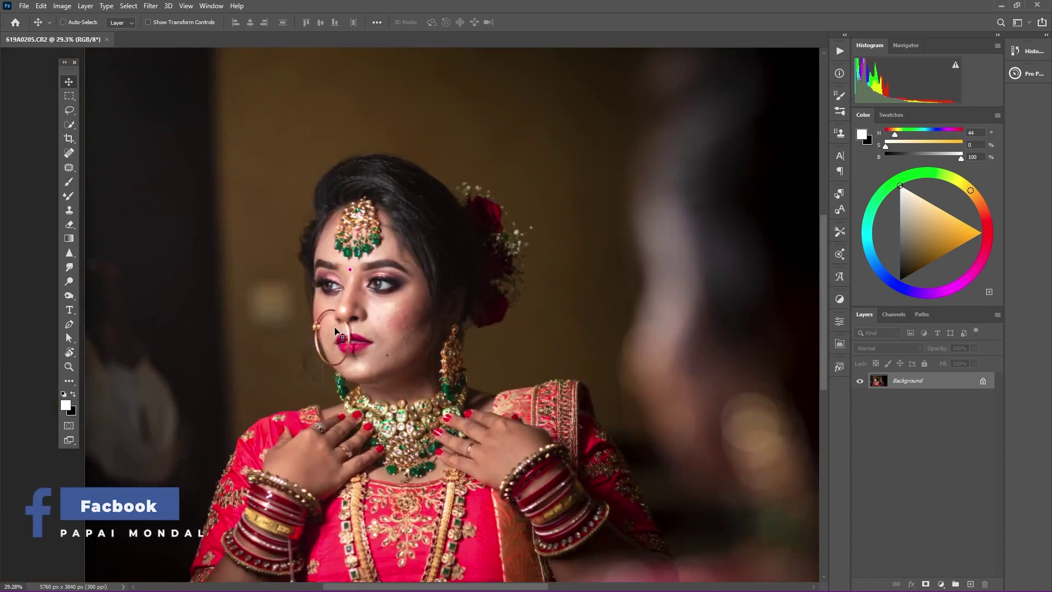
Step: Duplicate the Background to Layer 1 and spot-heal the chin mole and a brow blemish
key("ctrl+j")
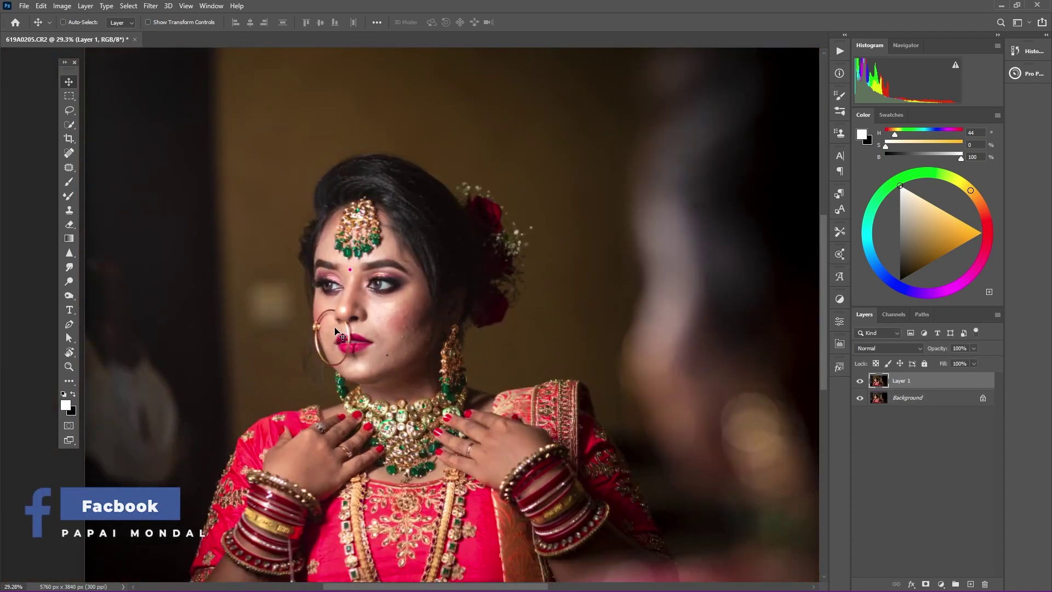
scroll(336, 329, "up", 3)
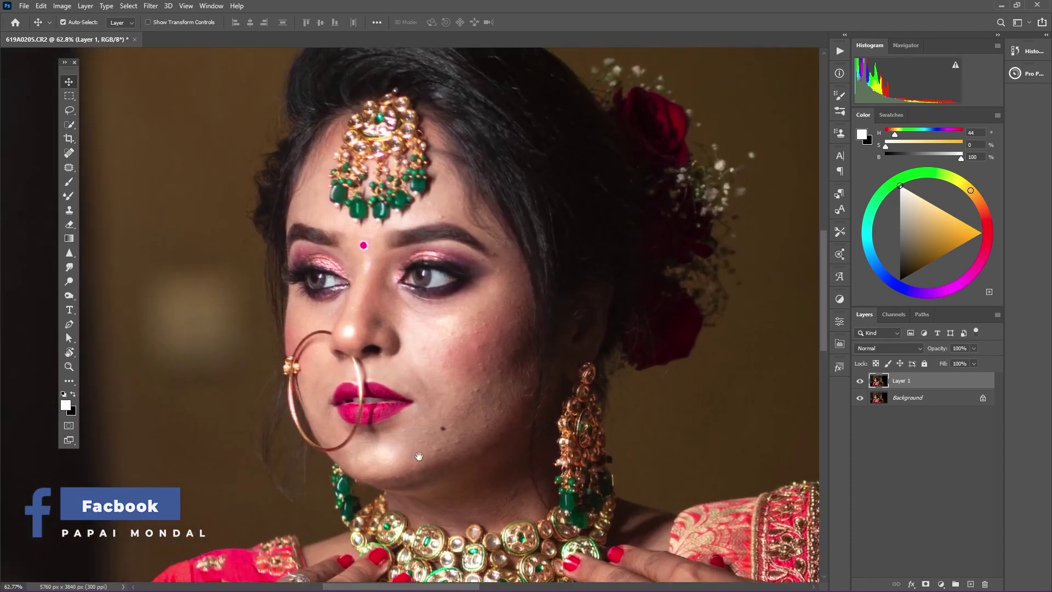
scroll(437, 424, "up", 1)
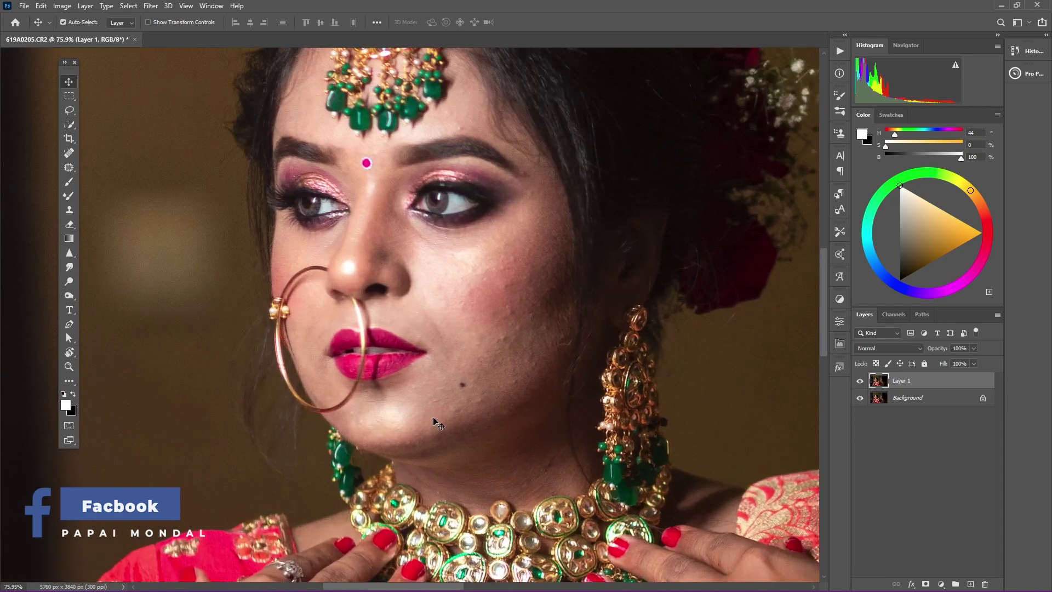
left_click(73, 156)
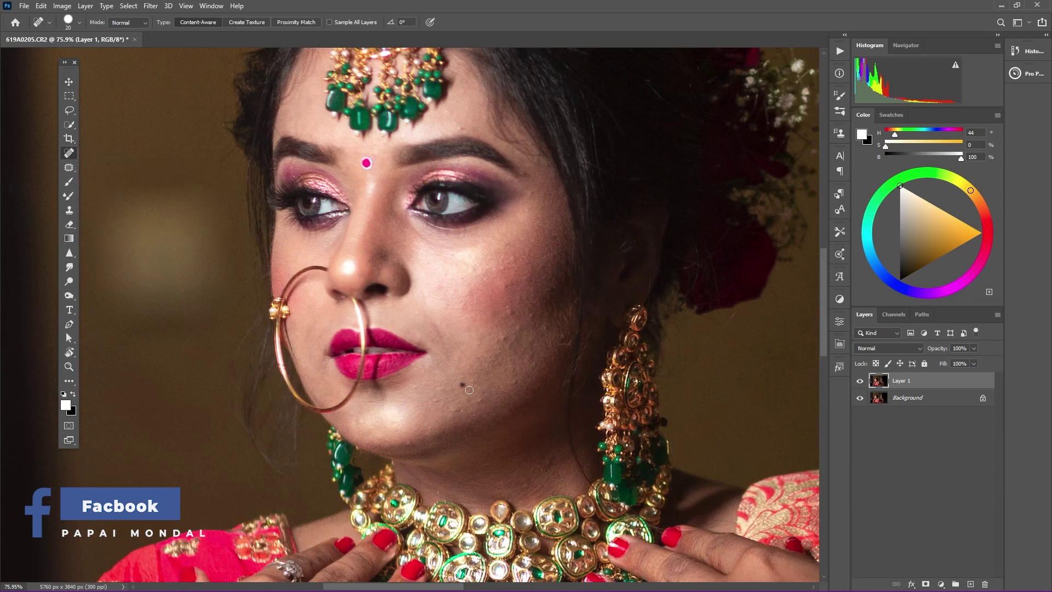
left_click(462, 386)
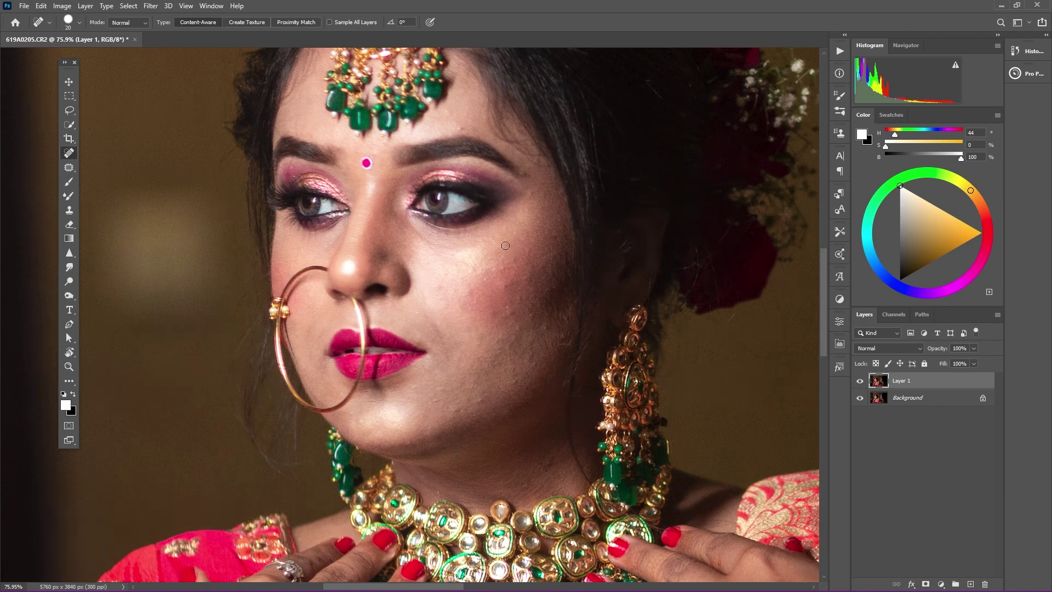
scroll(469, 237, "up", 5)
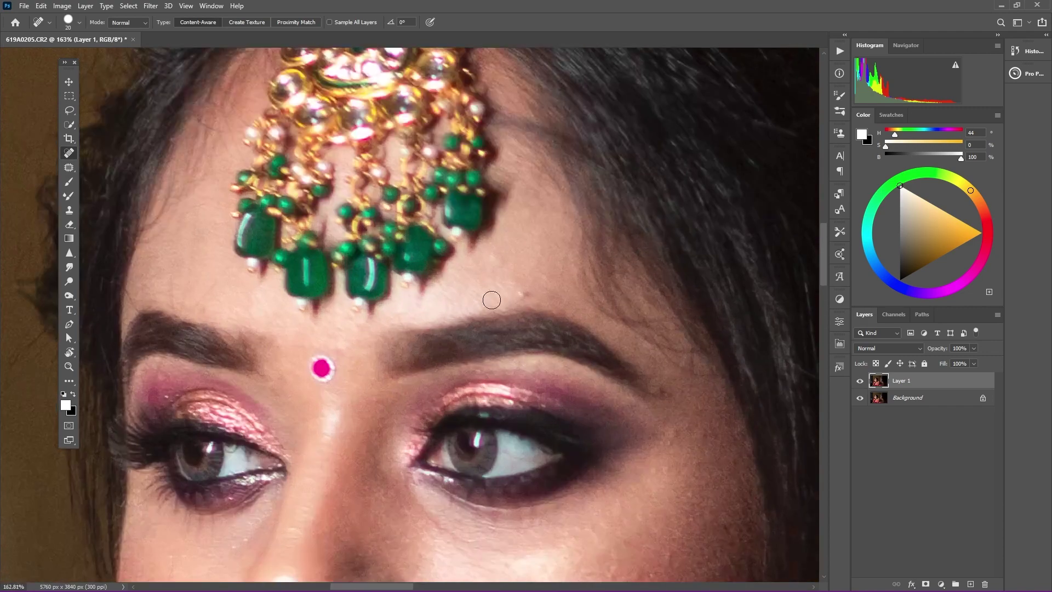
key("bracketleft")
left_click(659, 386)
Step: Spot-heal the blemishes on the forehead, hairline and cheek
scroll(627, 329, "down", 3)
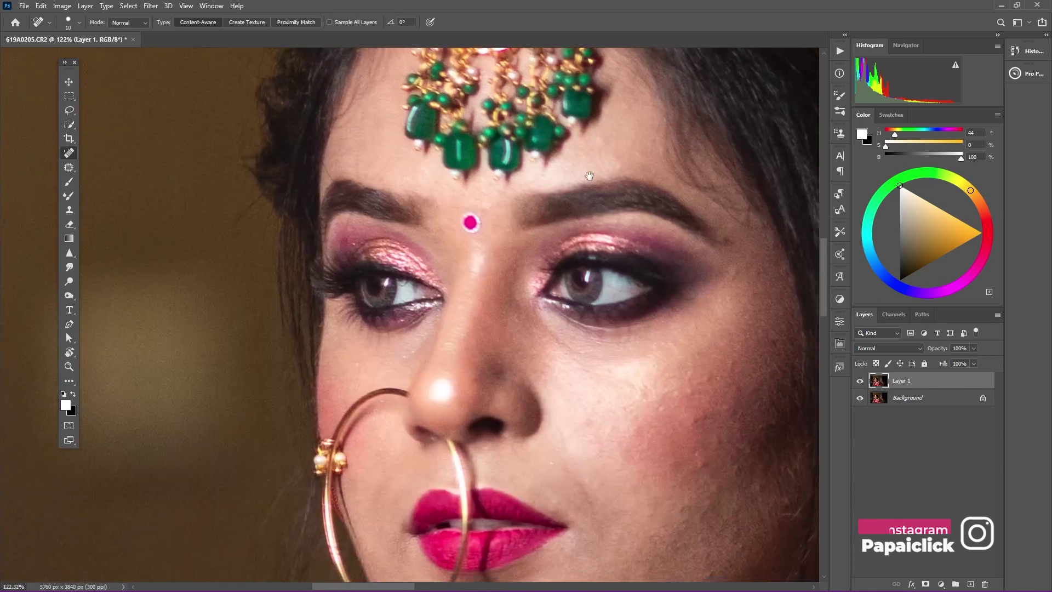
left_click_drag(470, 188, 549, 285)
left_click_drag(455, 198, 440, 277)
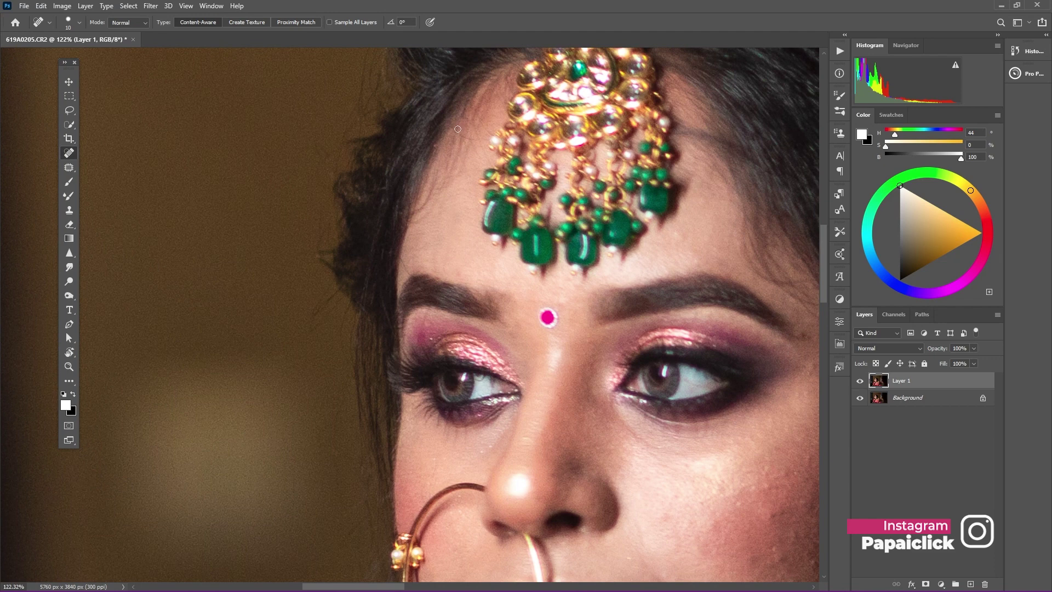
left_click_drag(458, 129, 476, 141)
left_click_drag(402, 262, 411, 278)
scroll(480, 282, "down", 5)
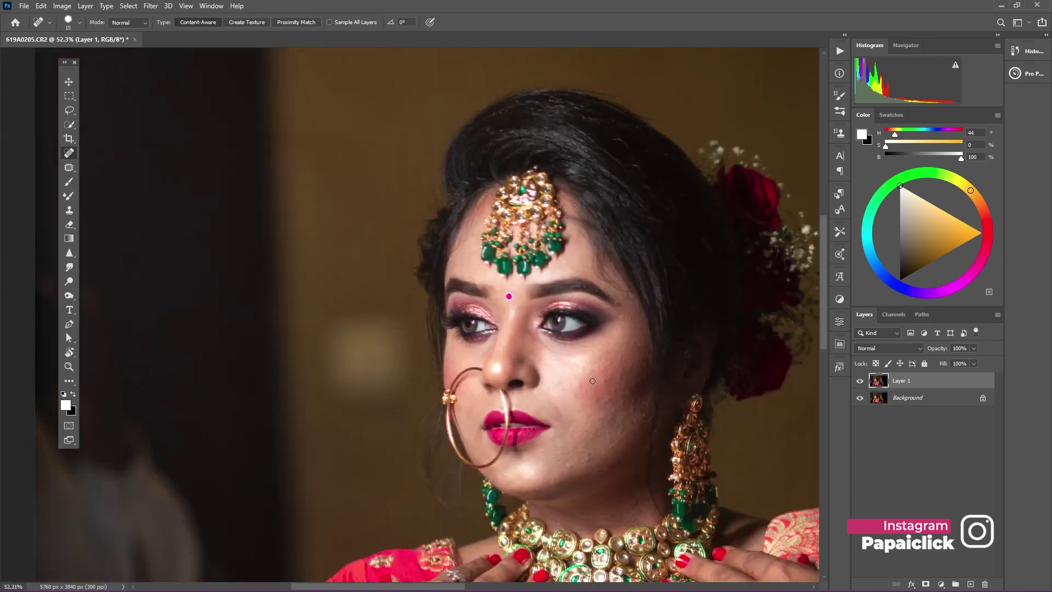
key("bracketright")
left_click_drag(595, 372, 608, 391)
scroll(499, 237, "down", 3)
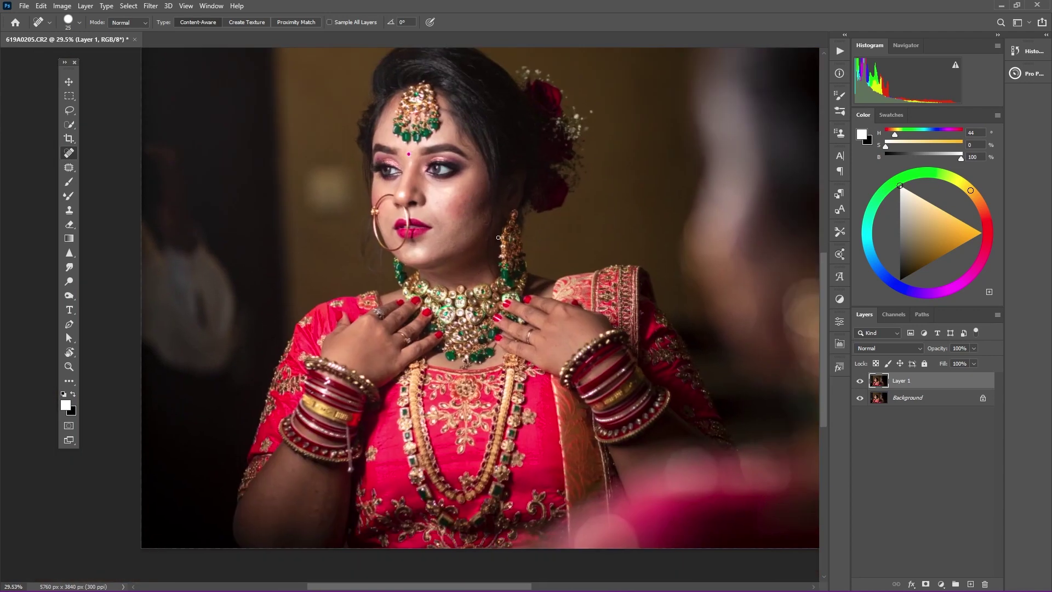
scroll(499, 237, "down", 5)
scroll(465, 309, "up", 2)
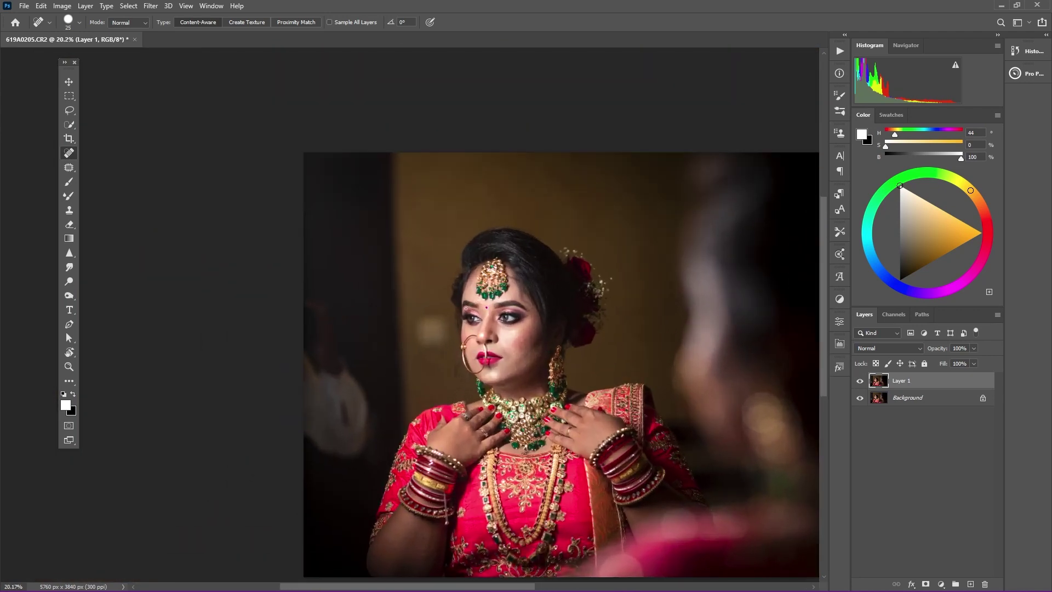
scroll(466, 308, "down", 2)
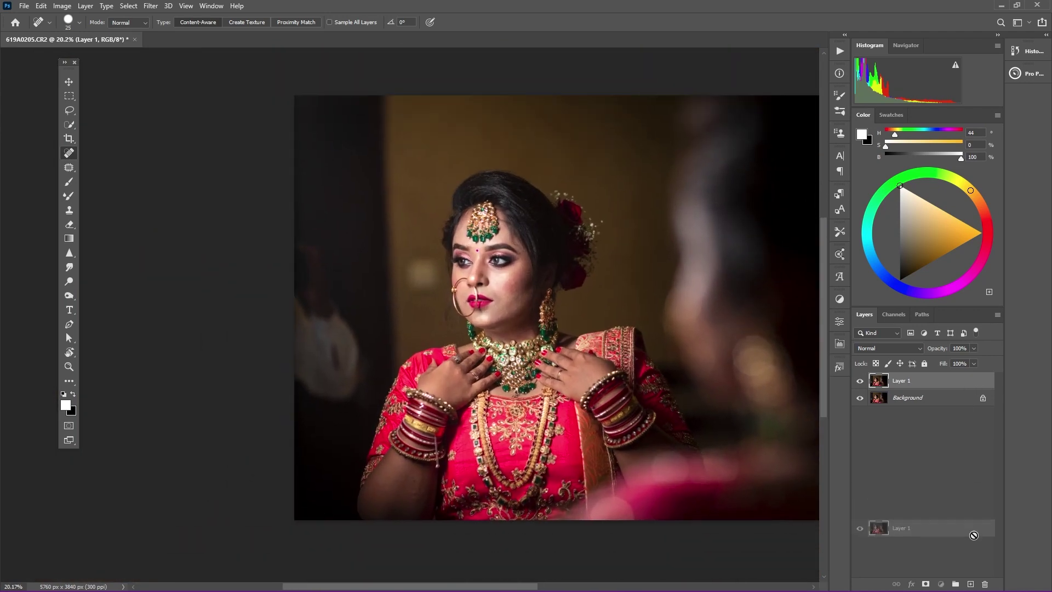
Step: Duplicate Layer 1, then lasso the pale left-edge shape and remove it with Content-Aware Fill
left_click_drag(963, 387, 970, 583)
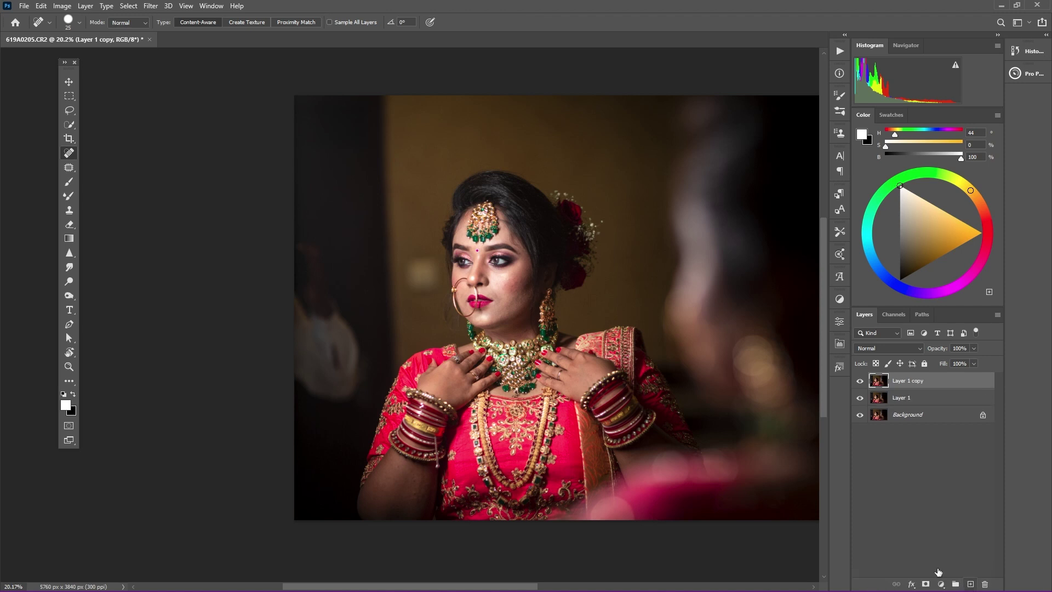
left_click(69, 167)
scroll(389, 377, "up", 1)
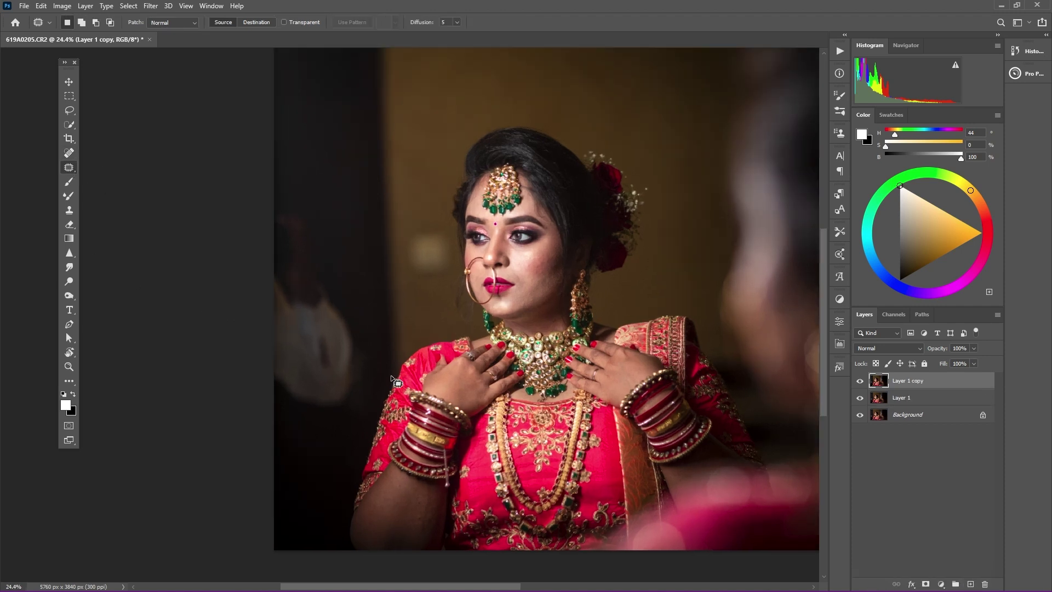
left_click(69, 110)
mouse_move(274, 213)
left_mouse_down()
mouse_move(319, 232)
mouse_move(371, 353)
mouse_move(371, 384)
mouse_move(302, 418)
mouse_move(225, 265)
left_mouse_up()
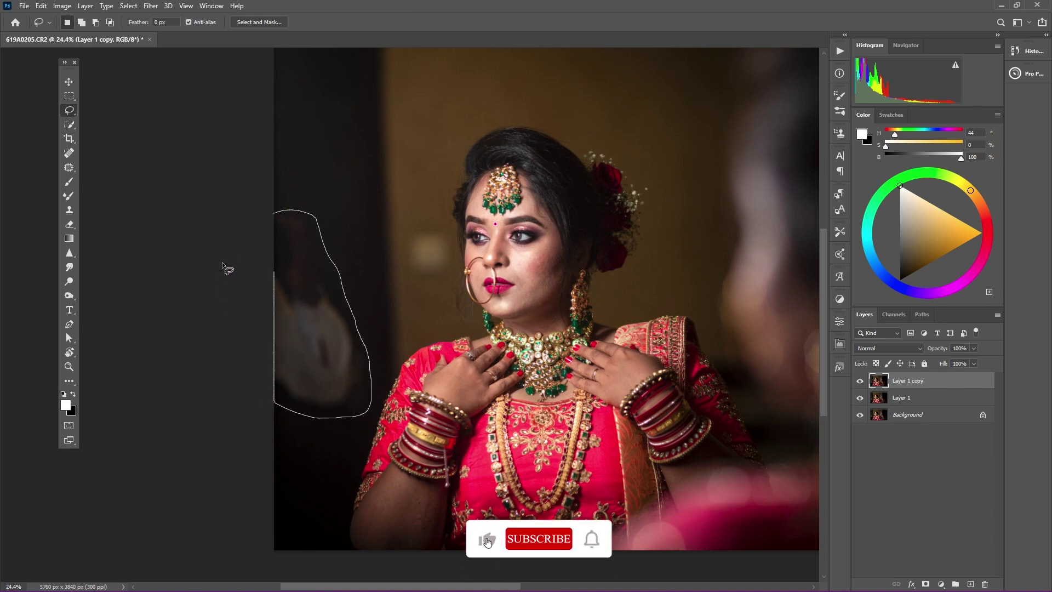
left_click(41, 6)
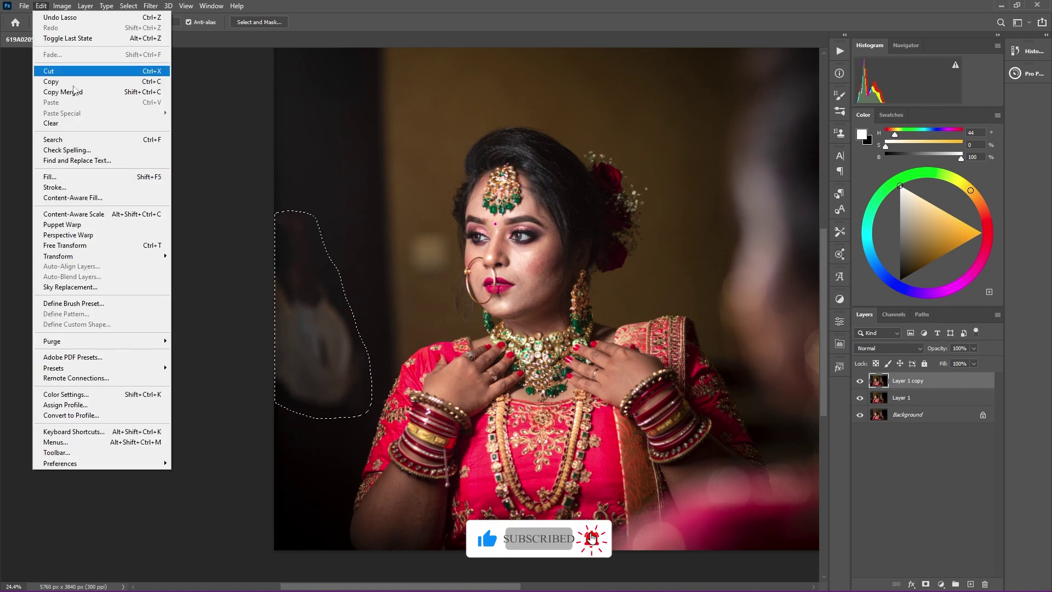
left_click(96, 198)
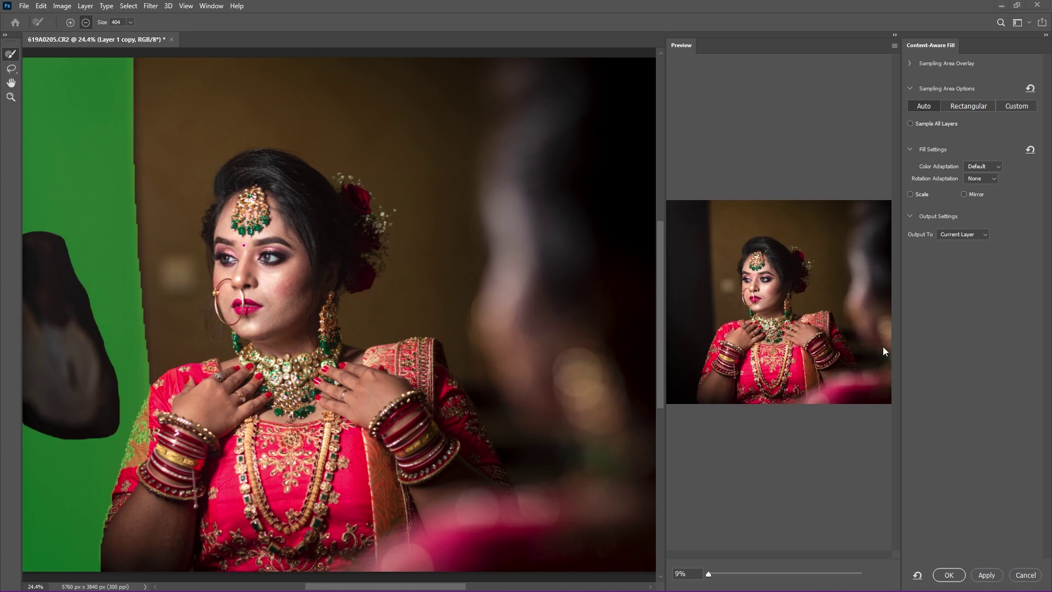
left_click(948, 575)
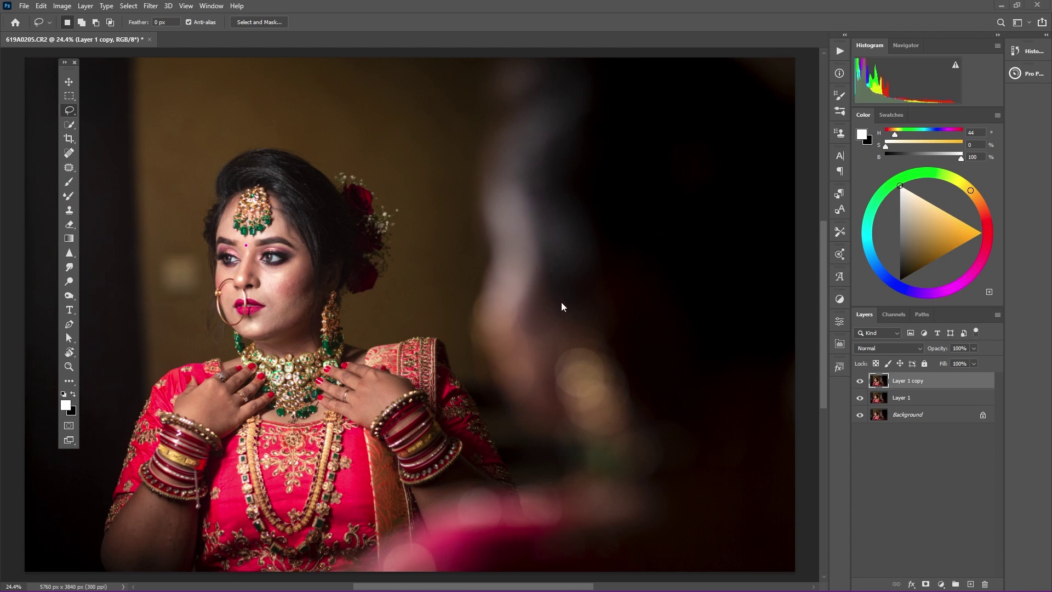
Step: Compare with the Background, merge Layer 1 into Layer 1 copy, and duplicate the result
scroll(502, 259, "down", 2)
scroll(349, 303, "up", 2)
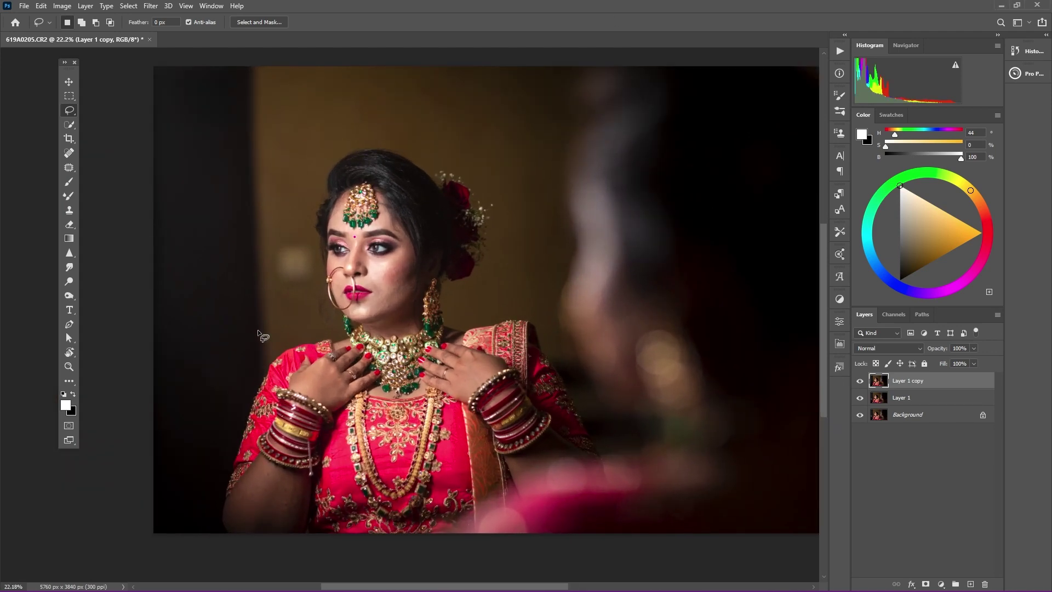
scroll(462, 244, "up", 1)
scroll(462, 245, "down", 1)
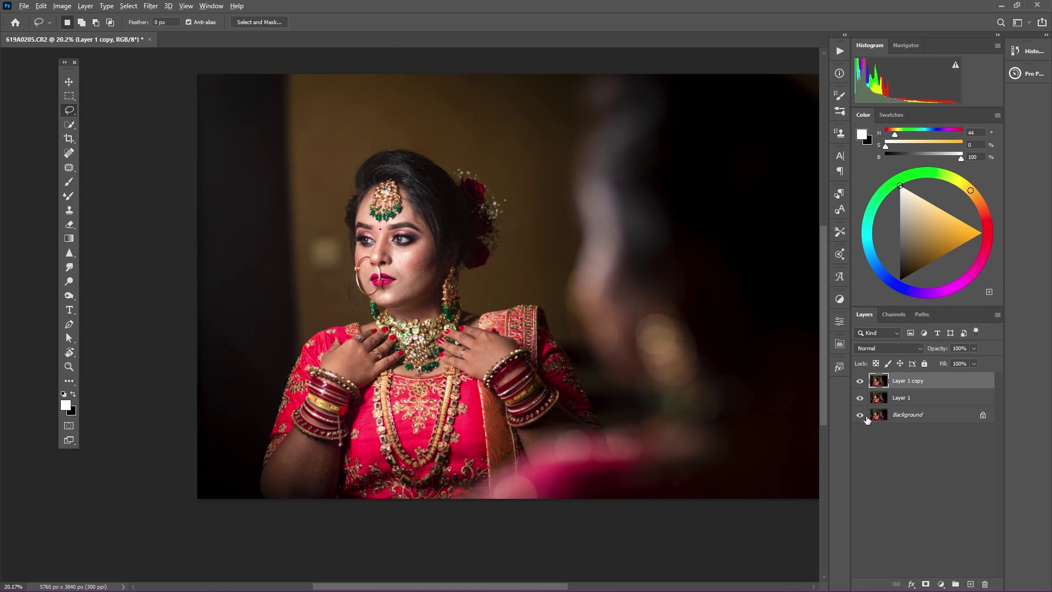
left_click(859, 415, "alt")
left_click(860, 414, "alt")
left_click(910, 405, "shift")
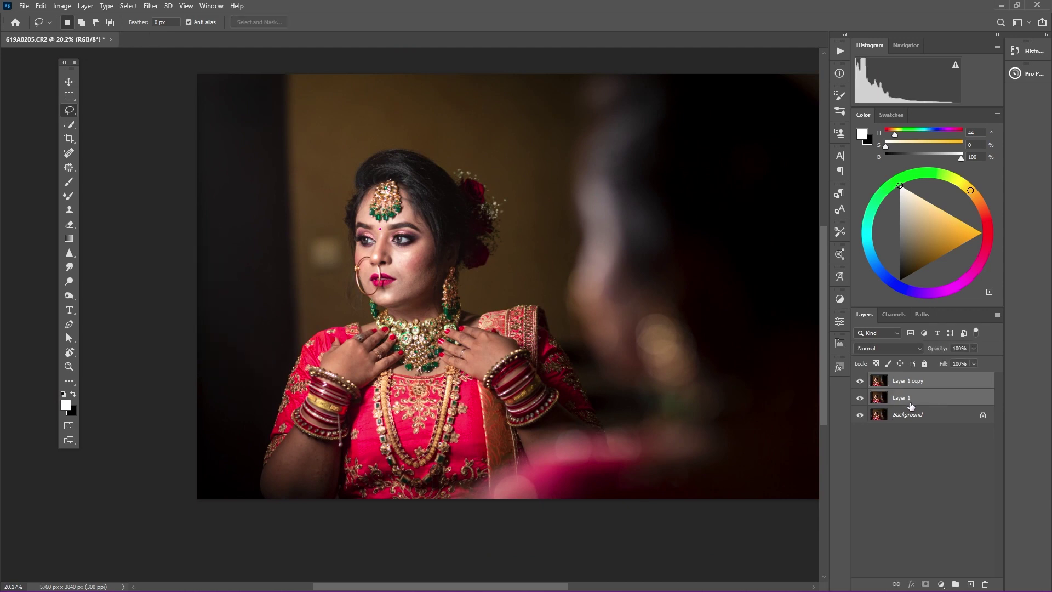
key("ctrl+e")
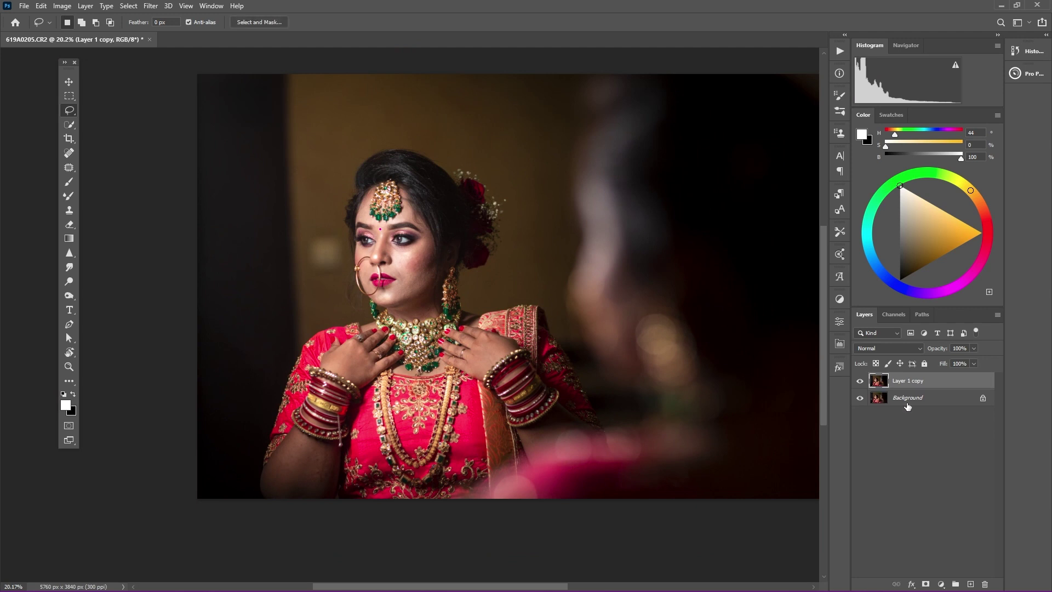
key("ctrl+j")
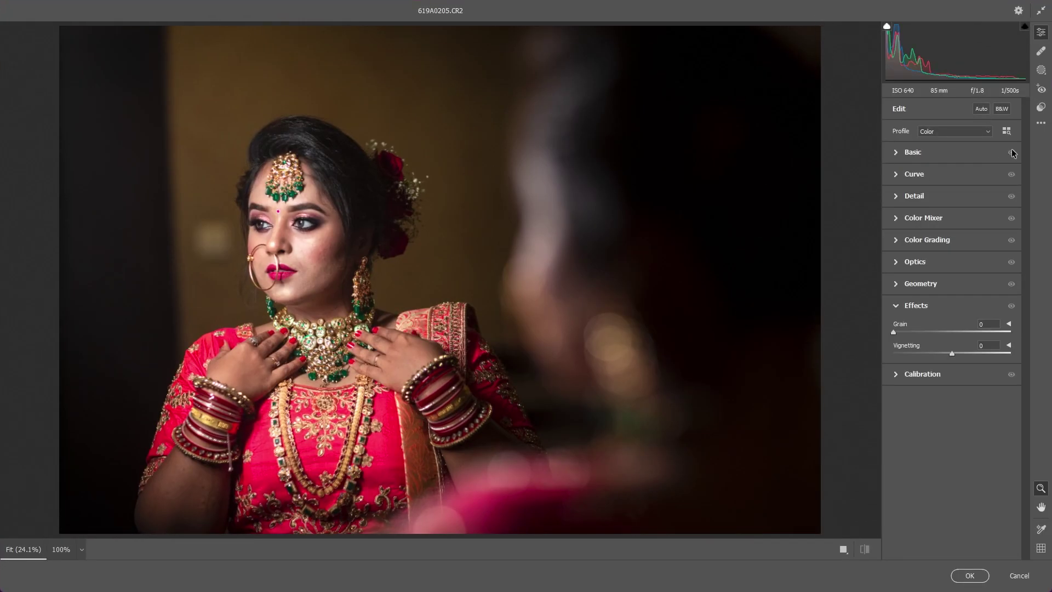
Step: Apply the TR11 preset from Subject: Travel II
left_click(1040, 107)
left_click_drag(1028, 198, 1011, 383)
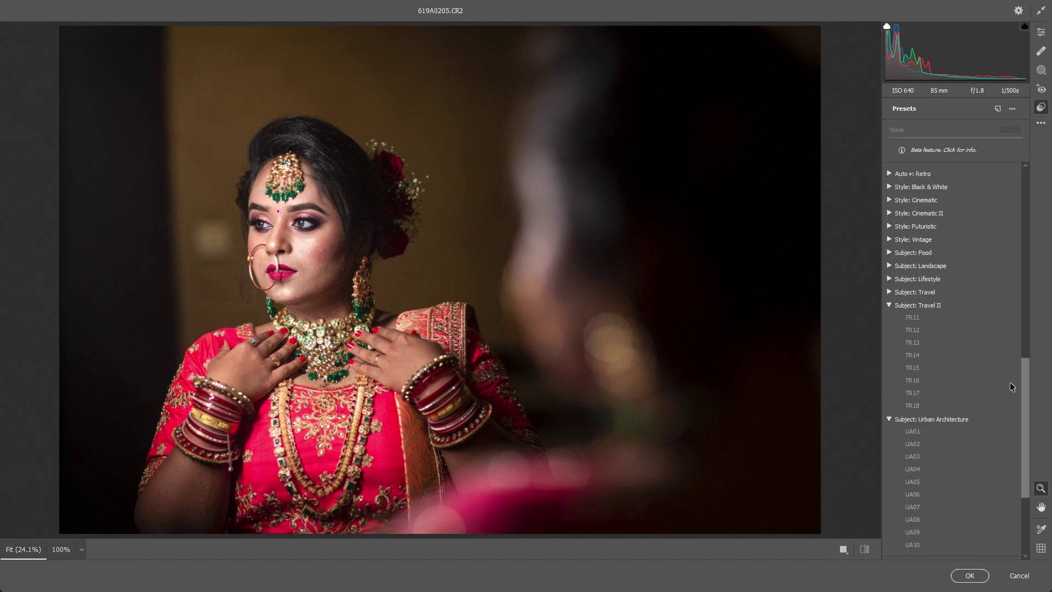
left_click(925, 317)
scroll(935, 334, "down", 3)
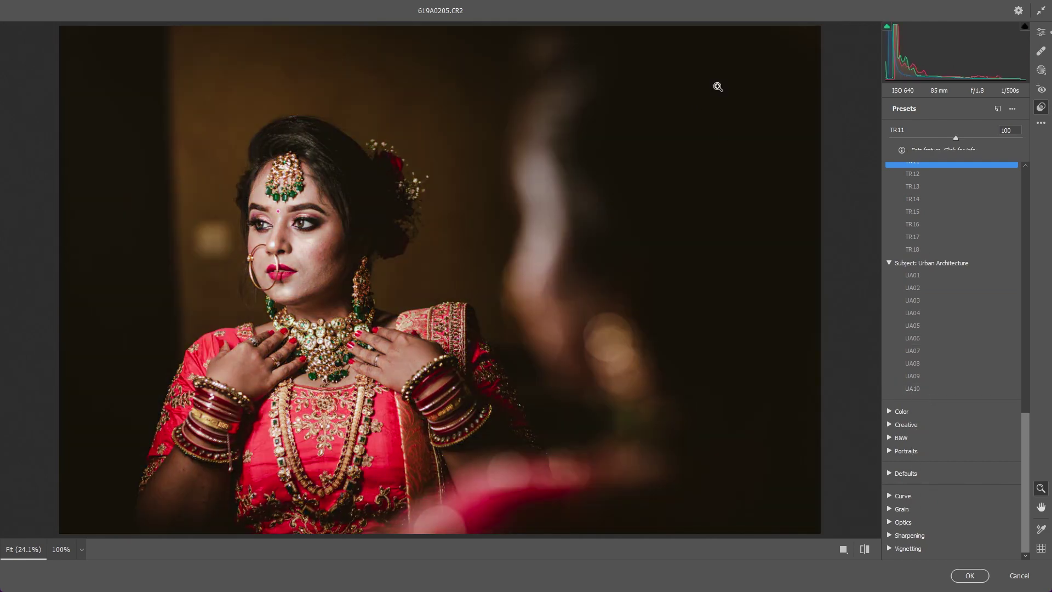
left_click(1041, 33)
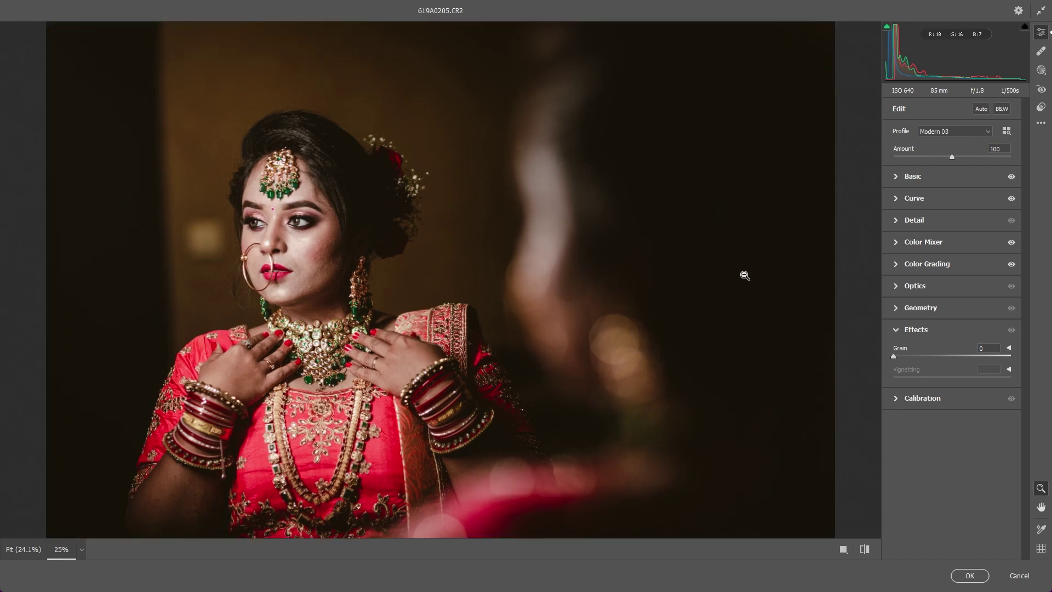
Step: Set Exposure to -0.05, Shadows to +28 and Whites to +9
left_click(843, 549)
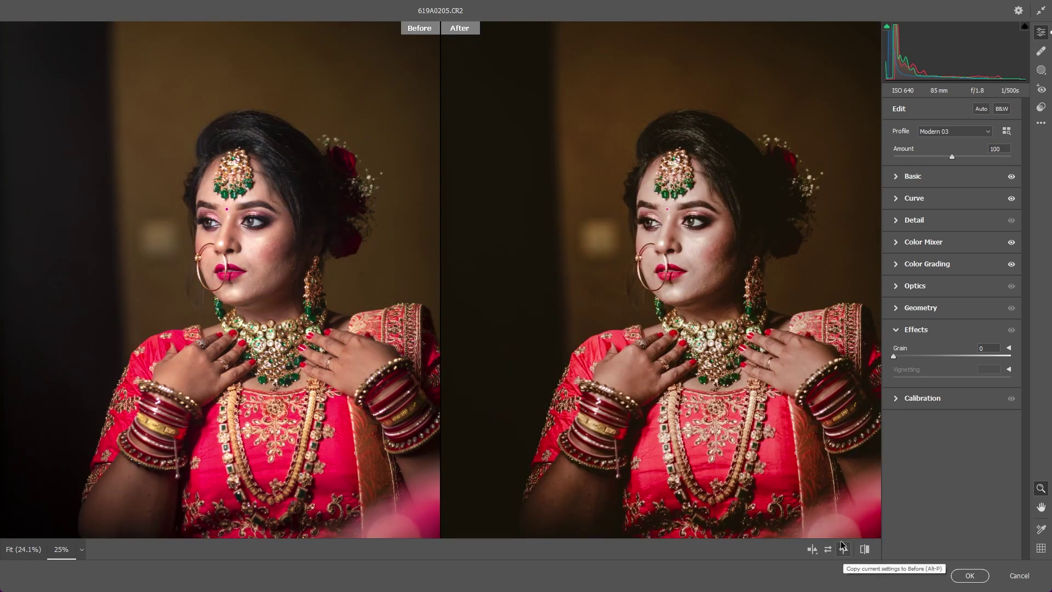
scroll(741, 355, "up", 1)
scroll(741, 355, "up", 1)
scroll(741, 355, "up", 1)
scroll(741, 354, "up", 2)
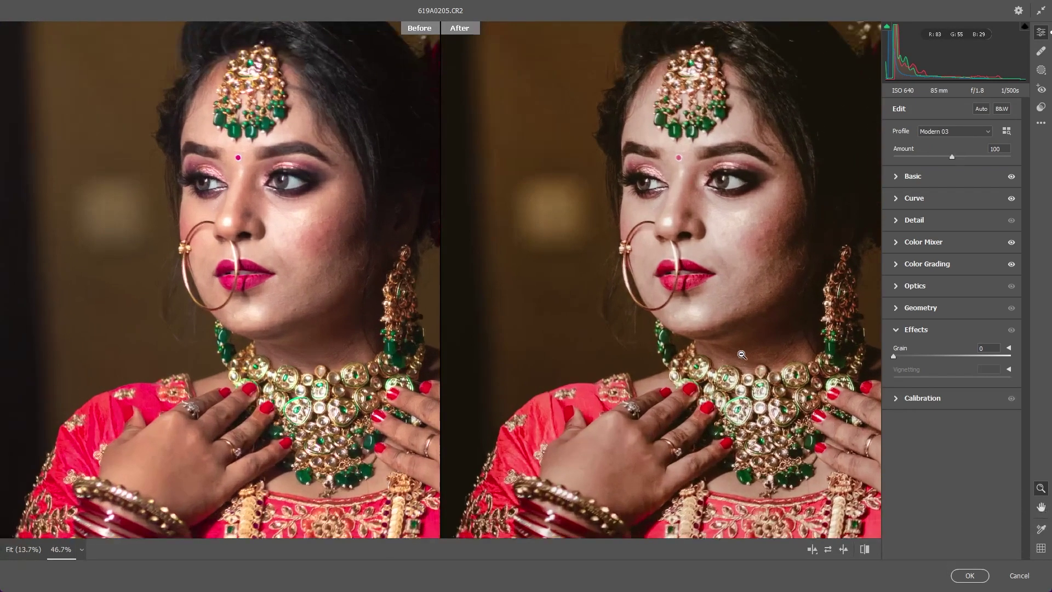
left_click(896, 176)
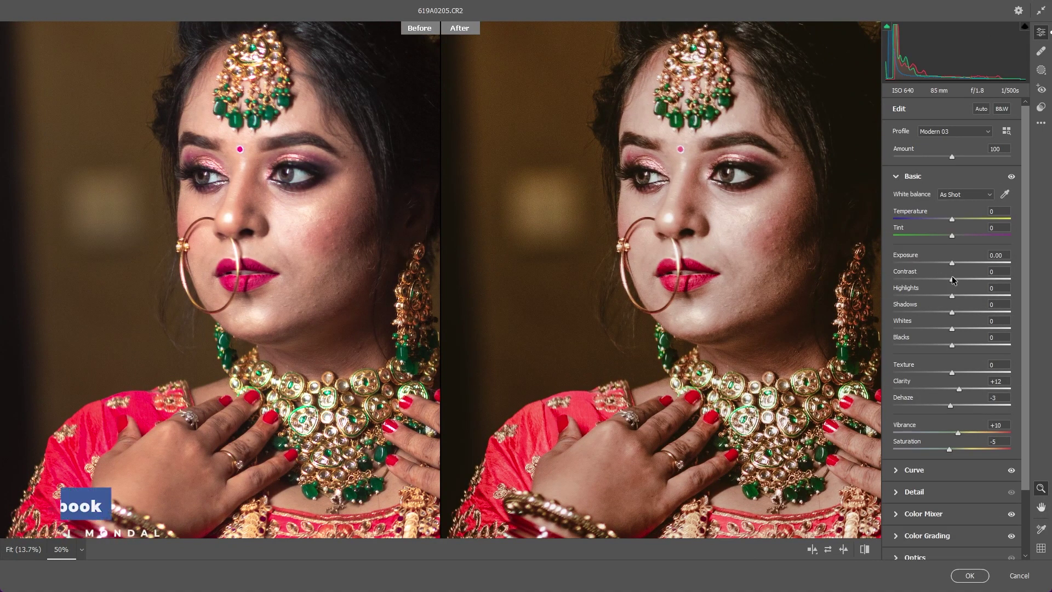
left_click_drag(952, 266, 951, 266)
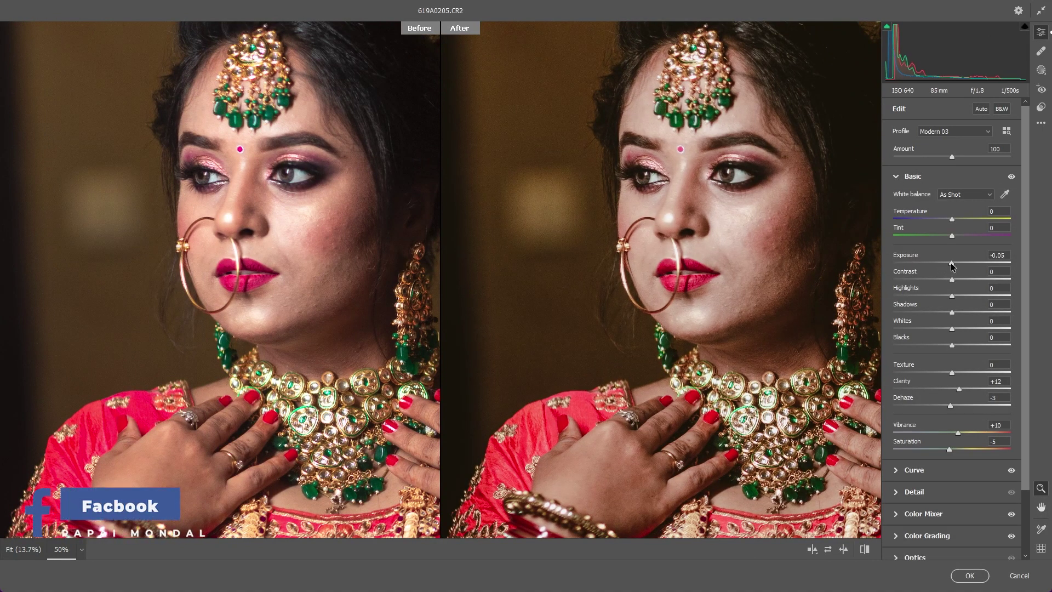
left_click_drag(952, 329, 968, 310)
Step: Apply the Camera Raw edits and set Layer 1 copy 2 to 59% opacity
left_click(970, 575)
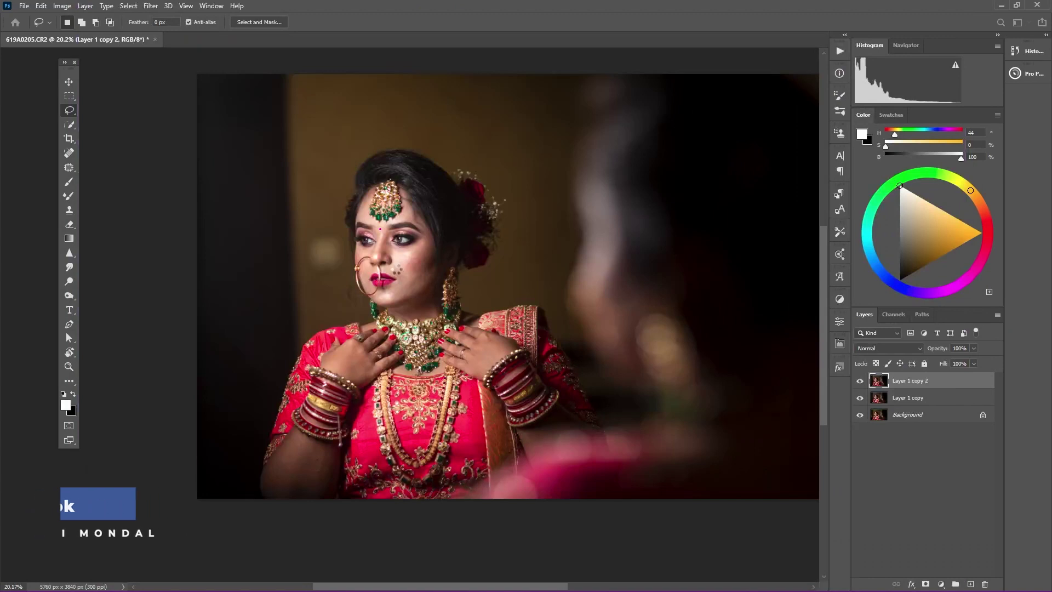
key("ctrl+minus")
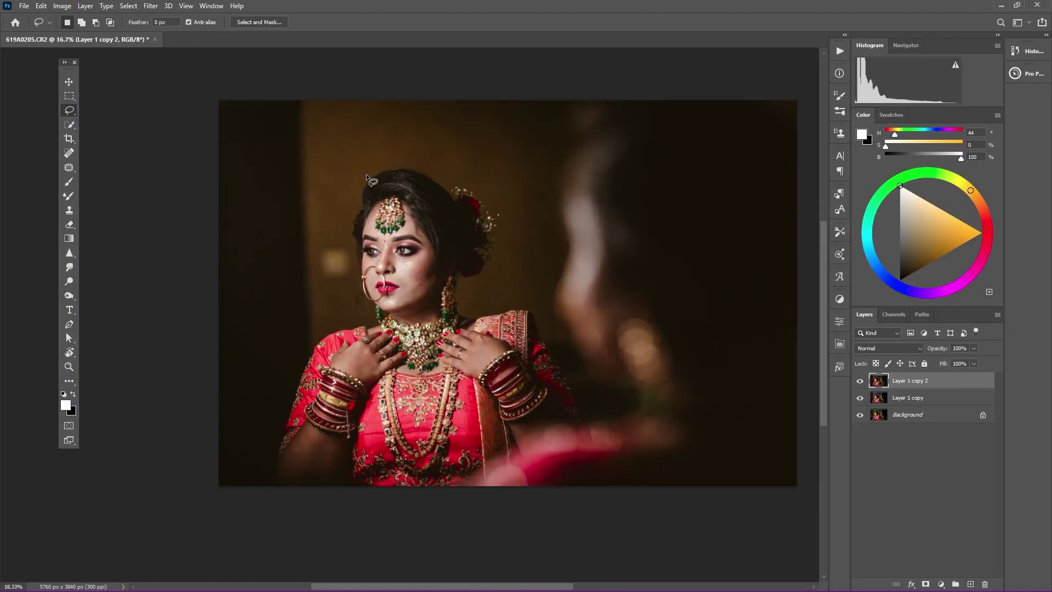
scroll(378, 203, "up", 3)
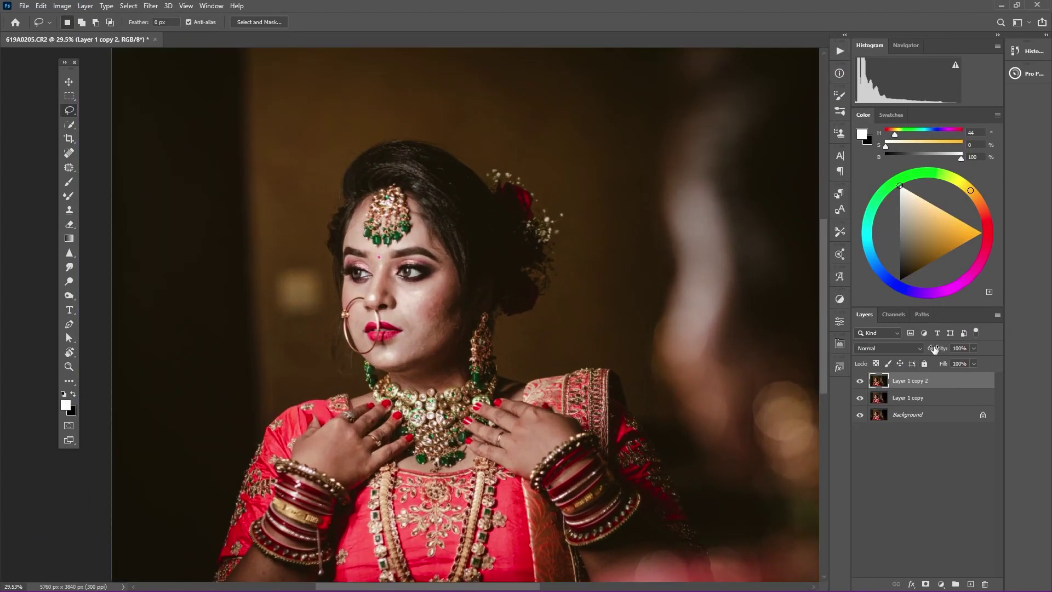
left_click_drag(947, 349, 937, 351)
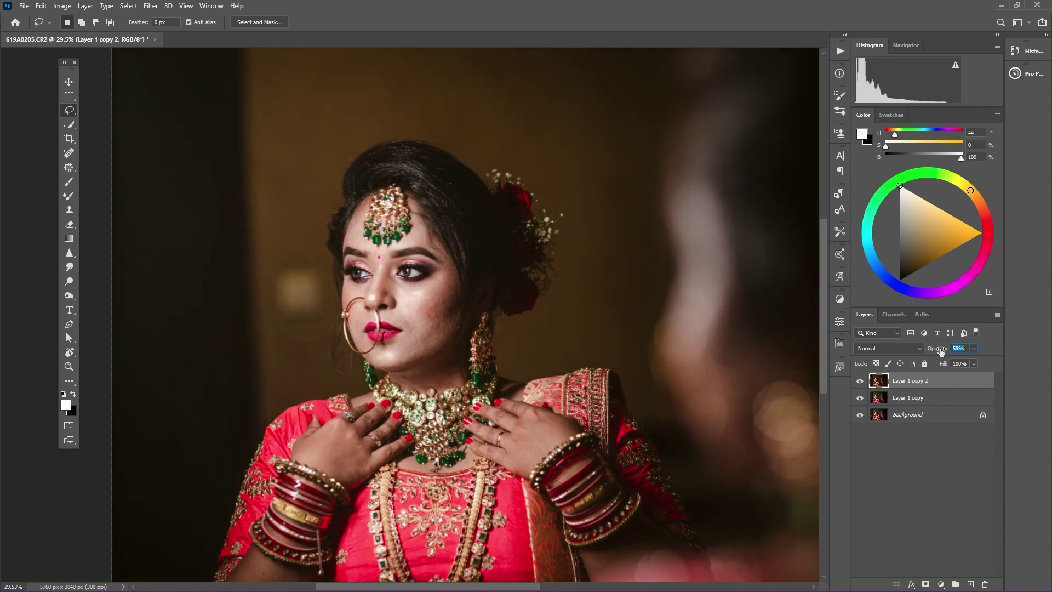
left_click(860, 380)
left_click(859, 380)
scroll(551, 299, "down", 2)
scroll(543, 291, "up", 5)
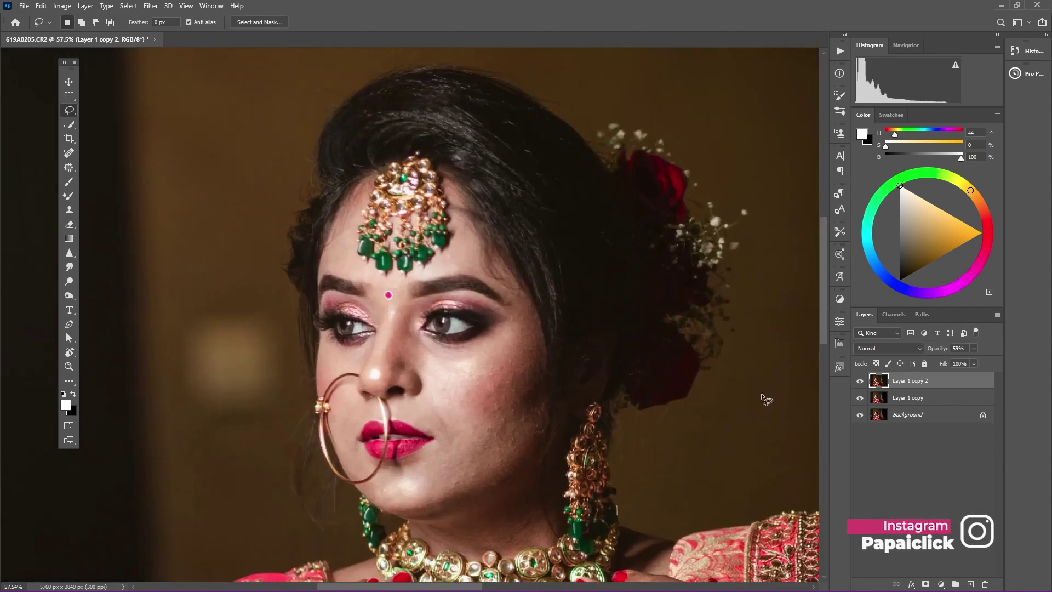
left_click(907, 401, "shift")
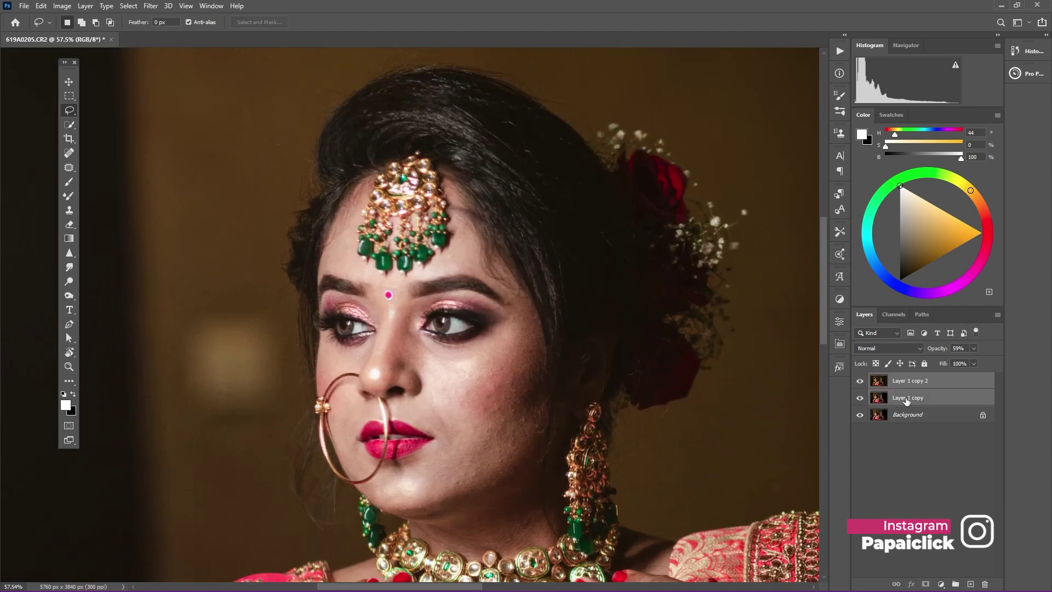
Step: Merge the two layers, convert the duplicate Layer 1 copy 3 to a smart object, and duplicate it
key("ctrl+e")
key("ctrl+j")
scroll(440, 332, "up", 3)
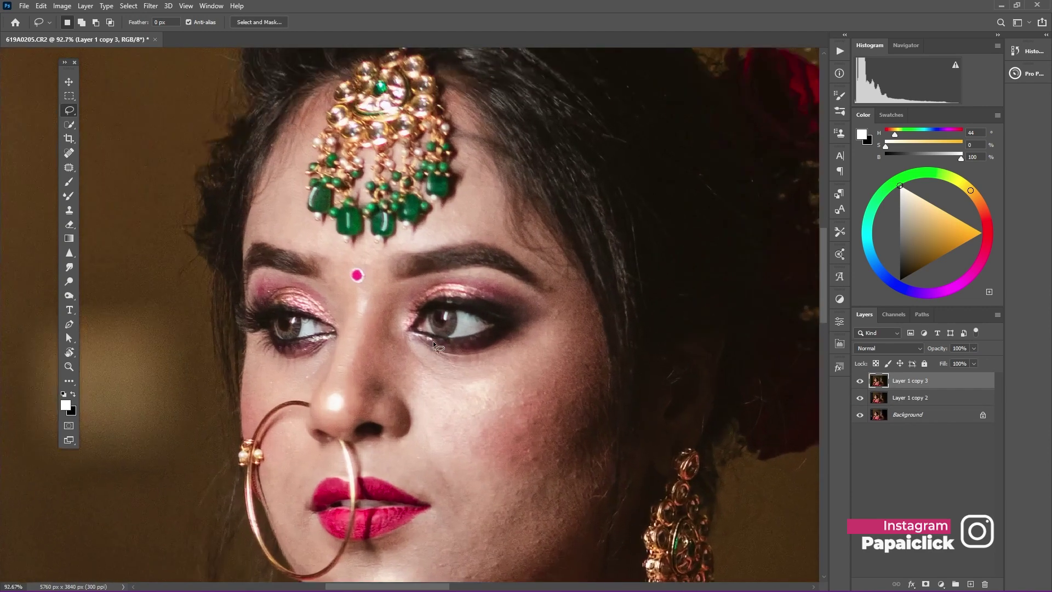
scroll(597, 414, "down", 2)
scroll(615, 376, "down", 1)
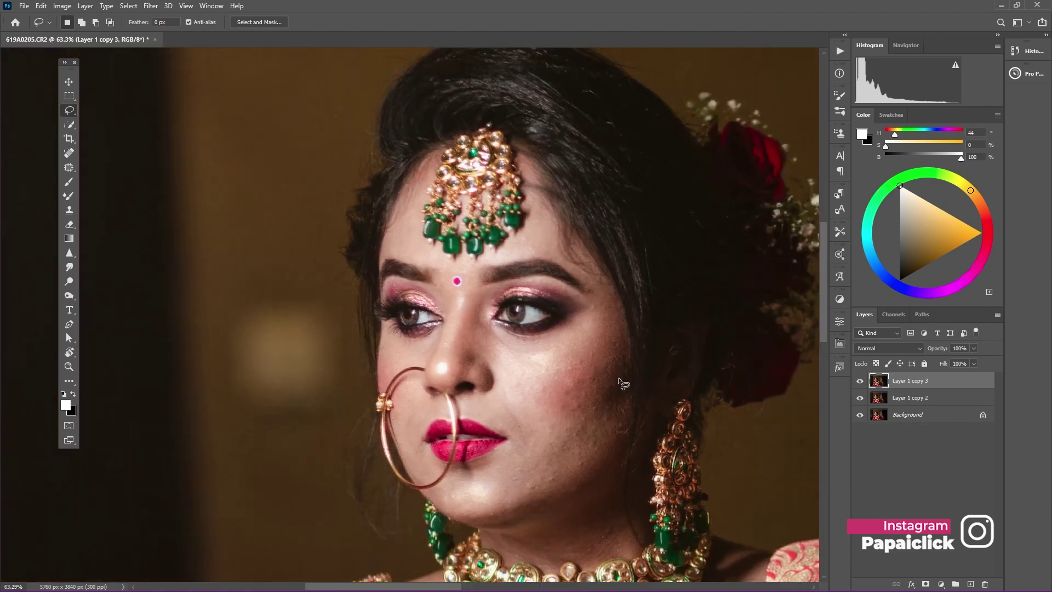
left_click_drag(647, 360, 586, 364)
right_click(945, 380)
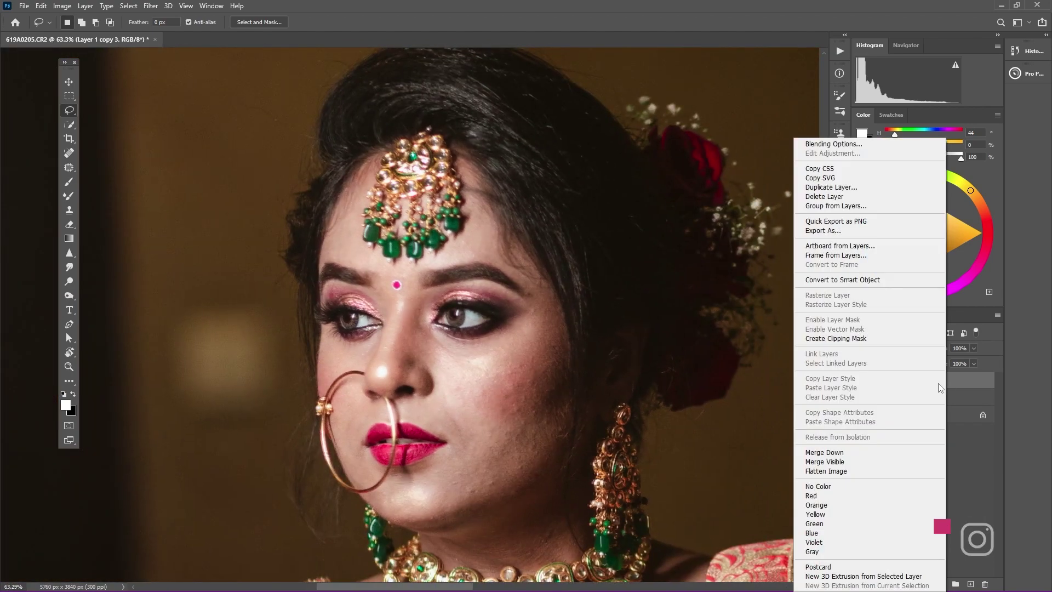
left_click(826, 280)
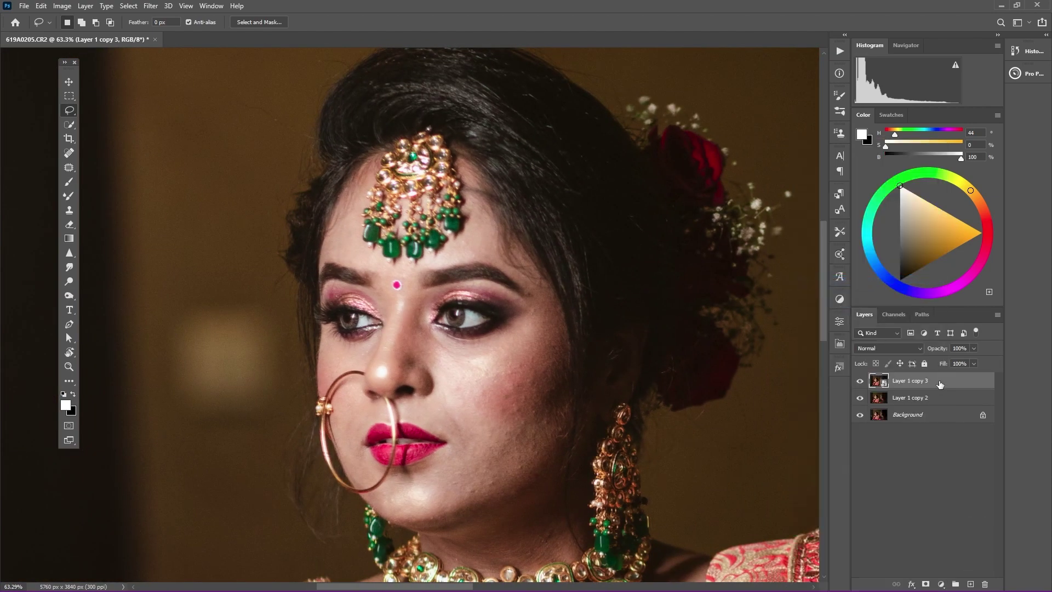
left_click_drag(940, 384, 971, 584)
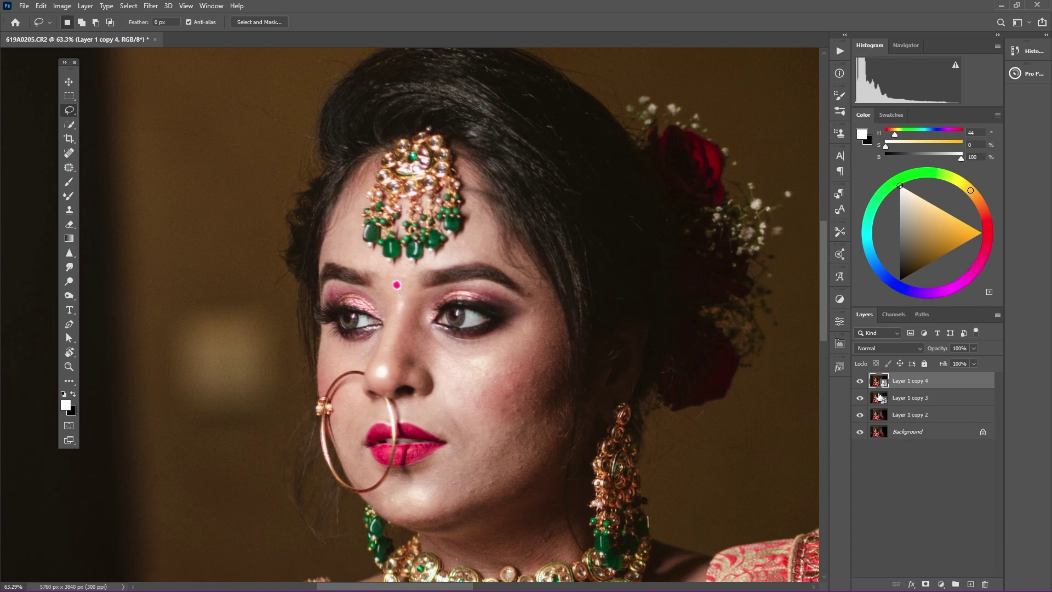
Step: Apply an 18-pixel Gaussian Blur smart filter to Layer 1 copy 3
left_click(921, 400)
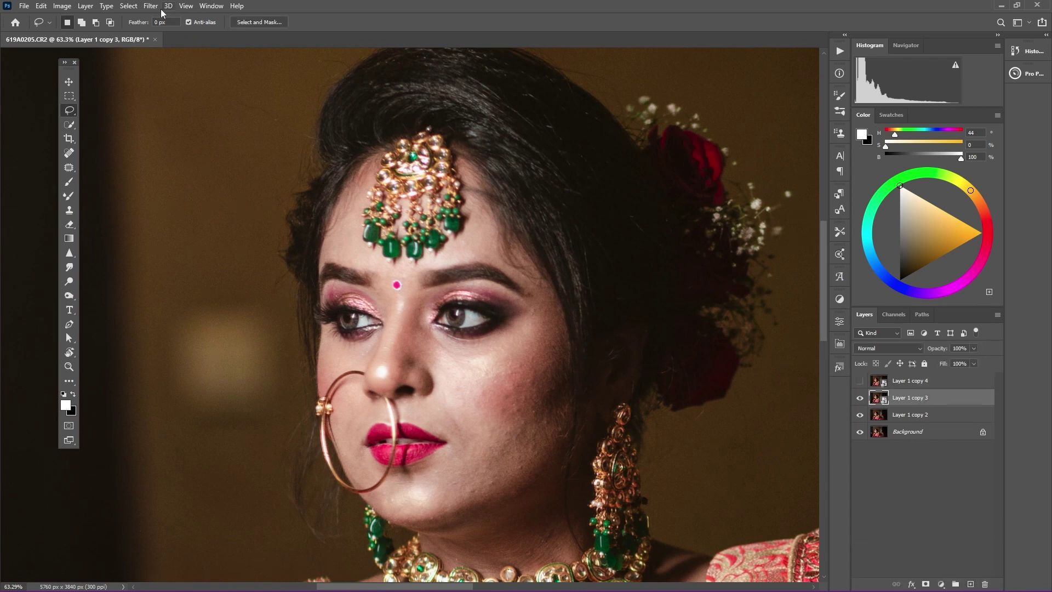
left_click(151, 6)
mouse_move(212, 145)
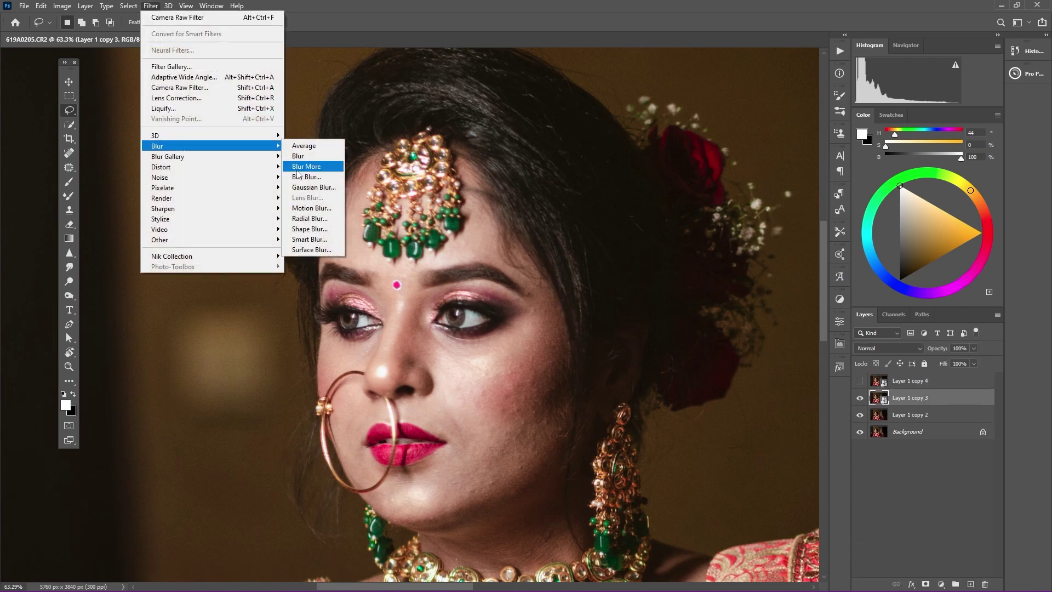
left_click(310, 187)
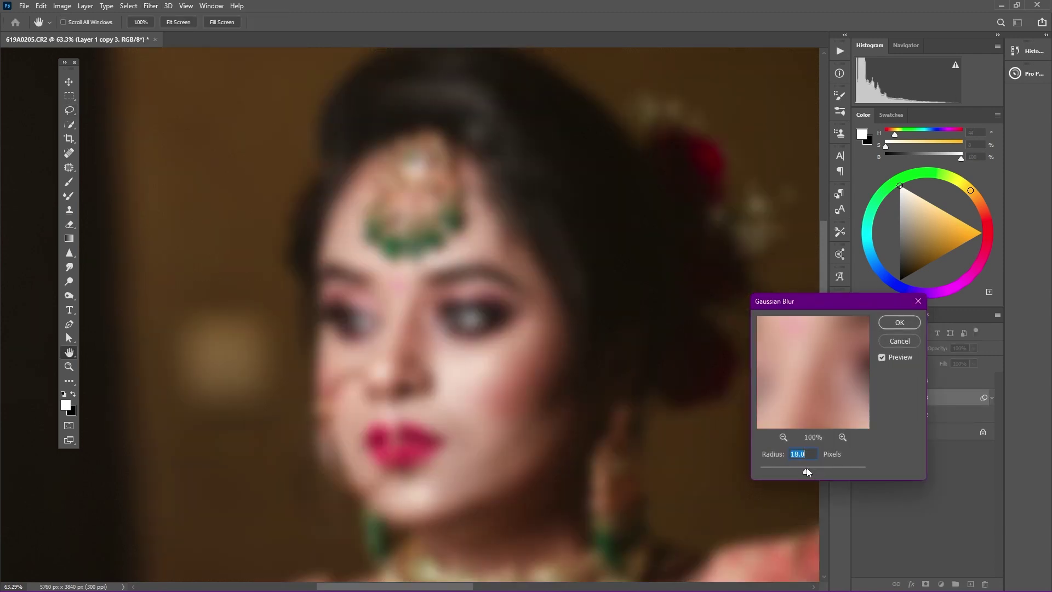
left_click(903, 324)
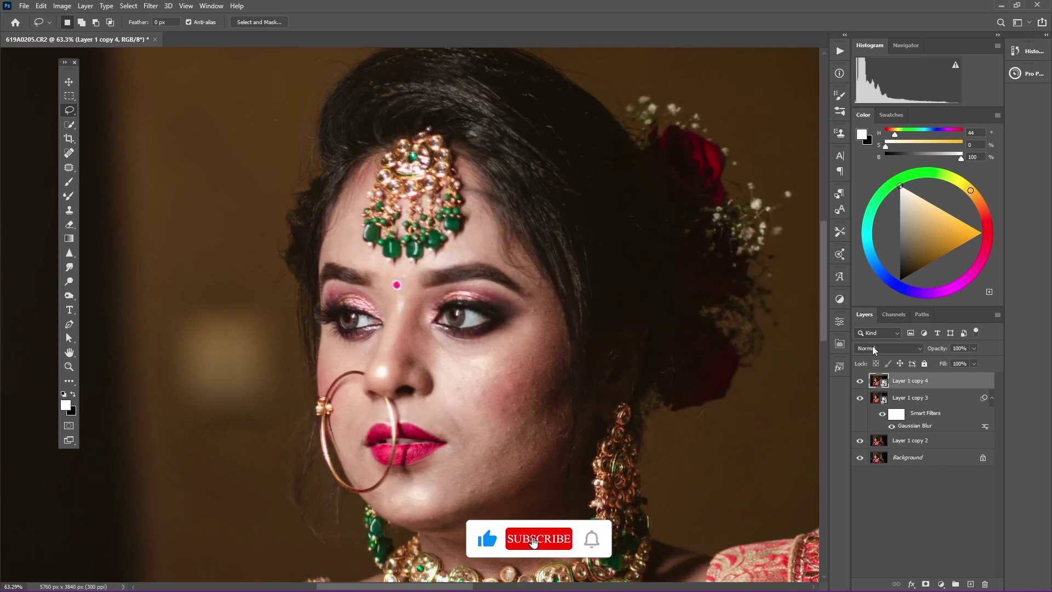
Step: Set Layer 1 copy 4 to Linear Light and add a 1.0 px High Pass smart filter
left_click(874, 348)
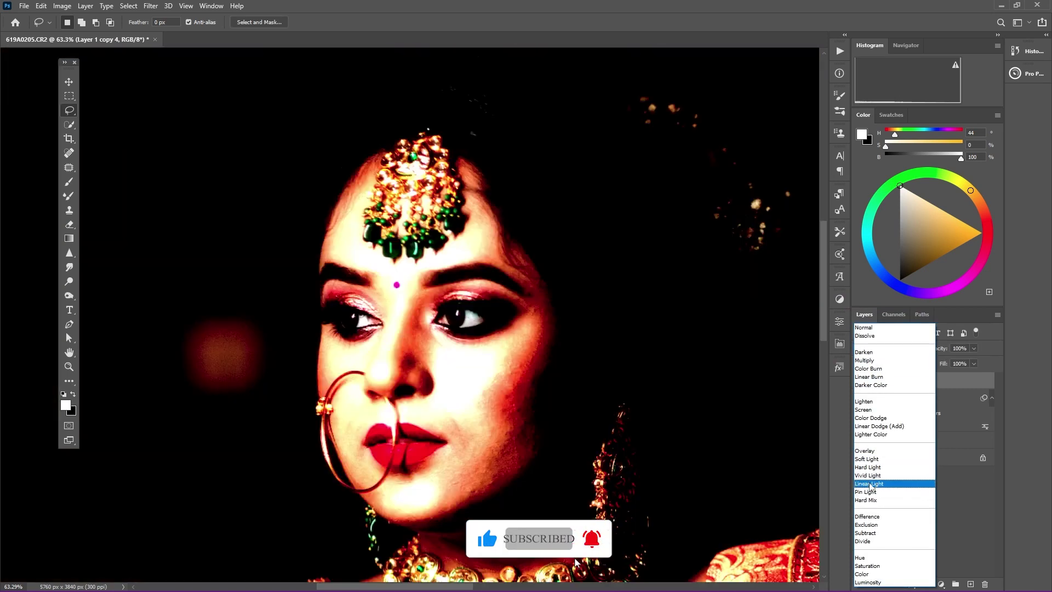
left_click(871, 484)
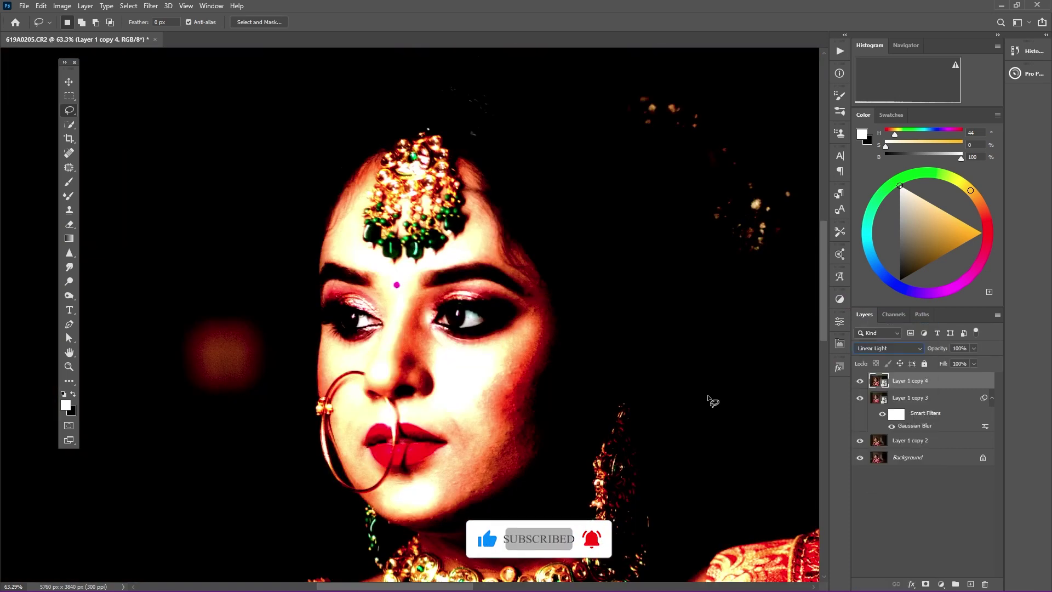
left_click(150, 6)
mouse_move(212, 239)
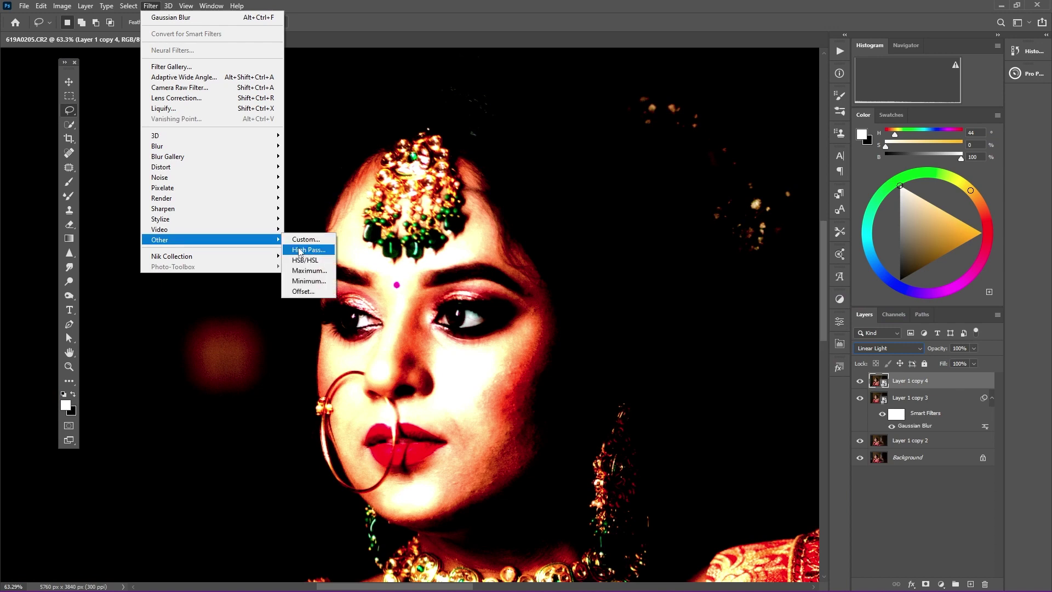
left_click(305, 250)
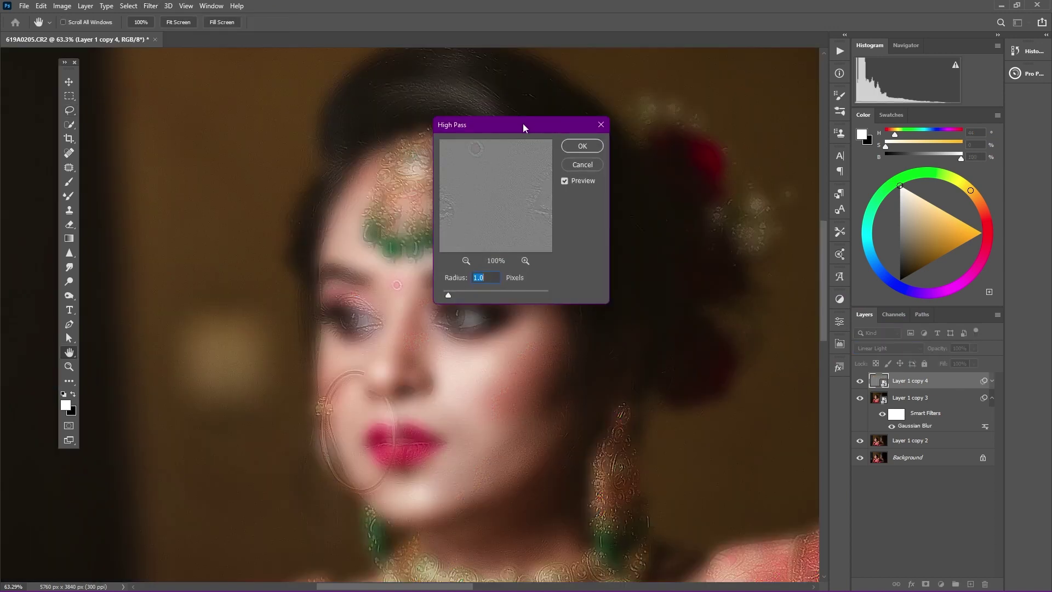
left_click_drag(522, 123, 696, 210)
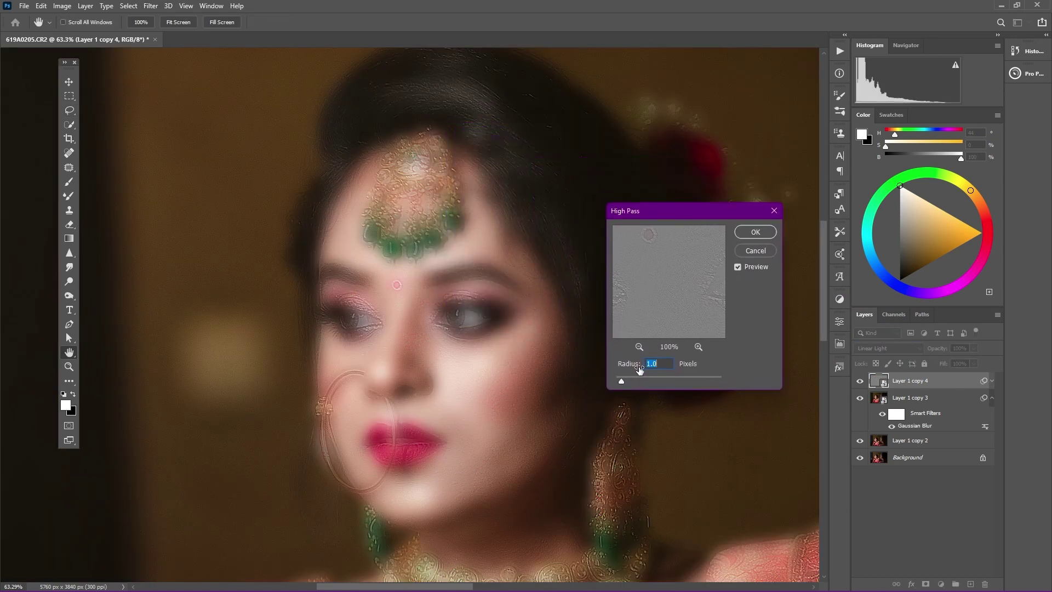
left_click(755, 233)
left_click(935, 427, "shift")
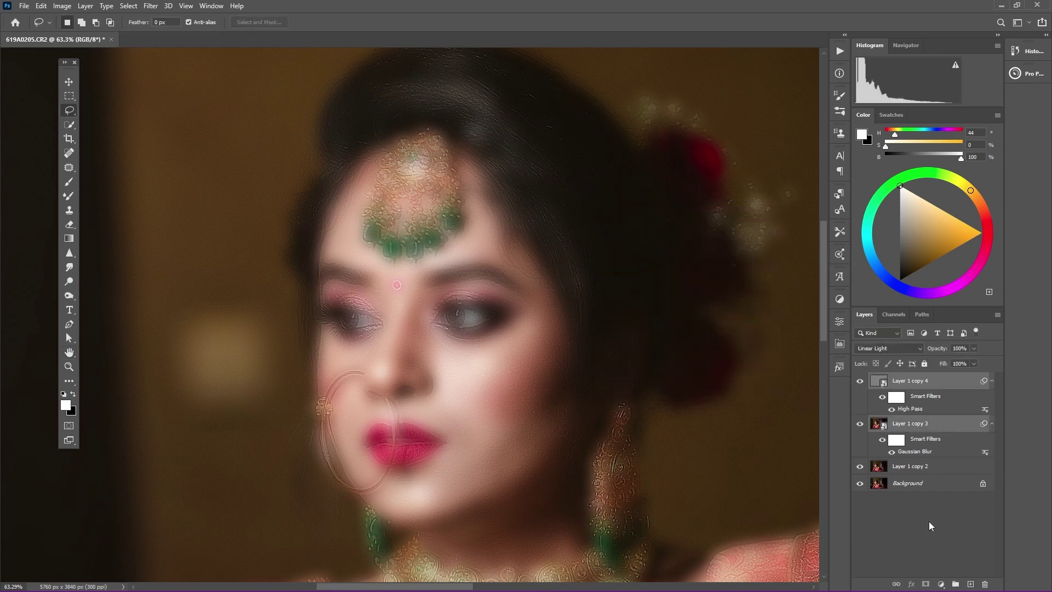
Step: Group both layer copies into Group 1 with a black hide-all mask and size a soft brush
left_click(957, 584)
left_click(925, 584, "alt")
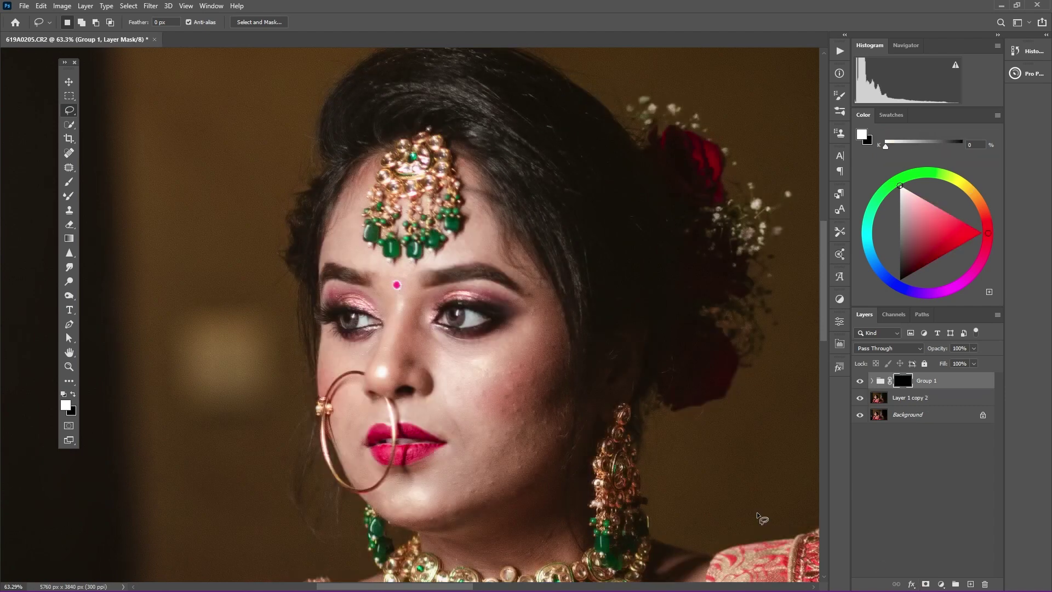
scroll(397, 285, "up", 5, "alt")
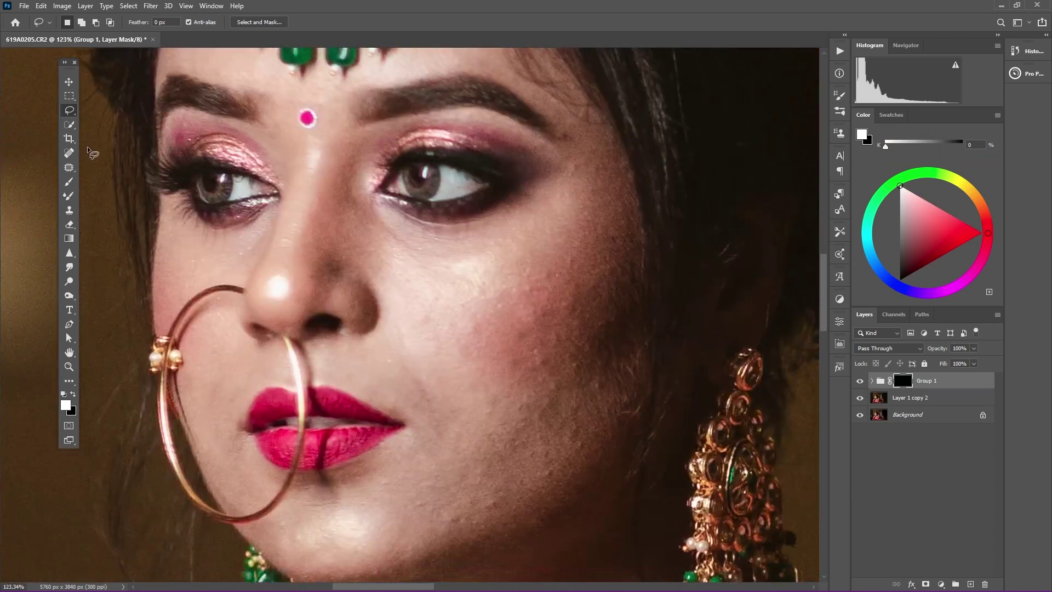
left_click(71, 182)
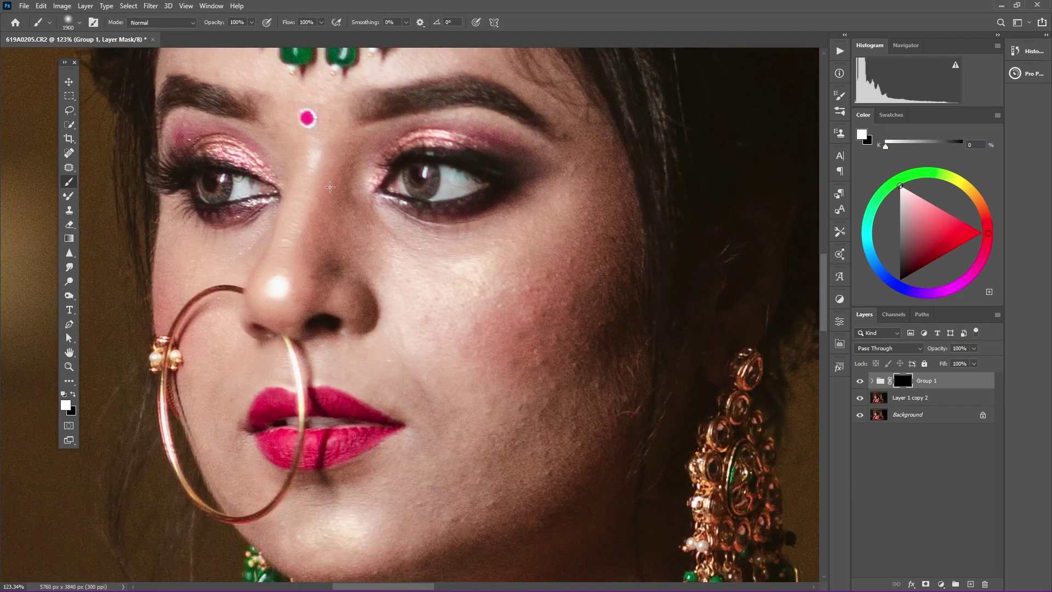
key("bracketright")
right_click(367, 284)
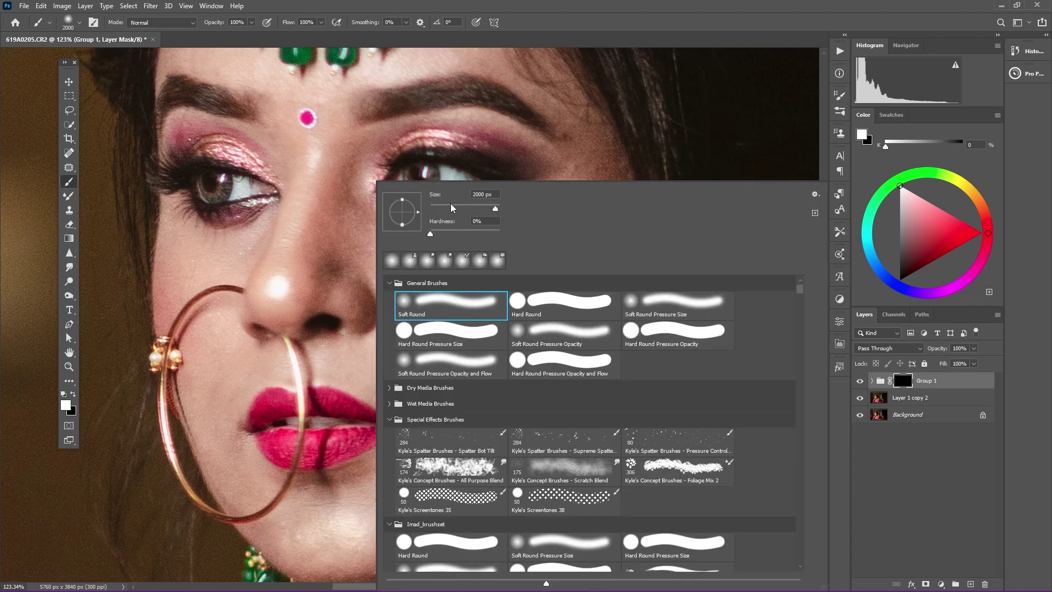
key("Escape")
scroll(423, 340, "up", 2)
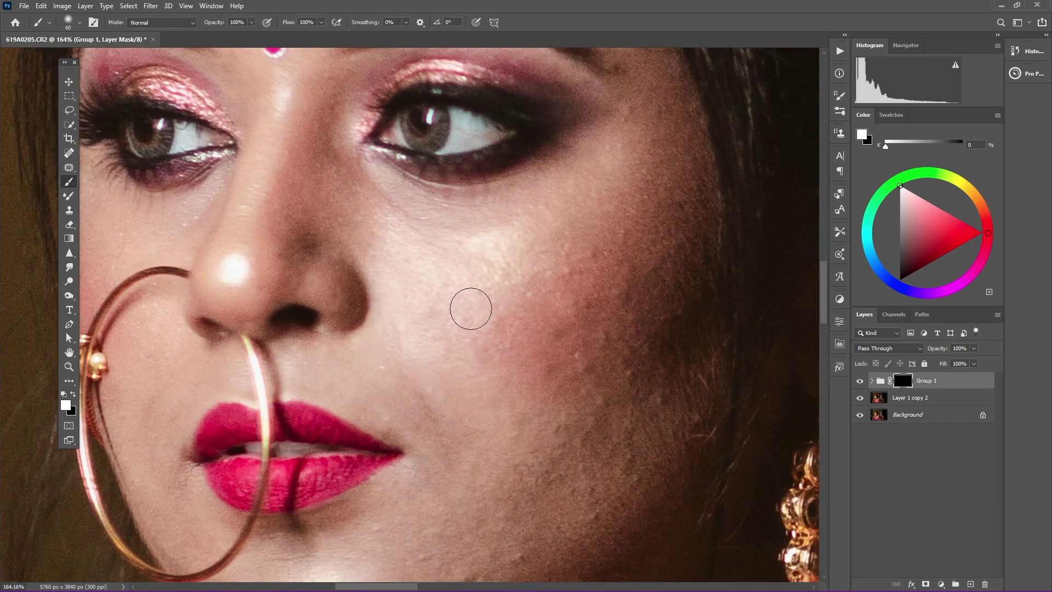
key("bracketright")
key("bracketright")
key("bracketright")
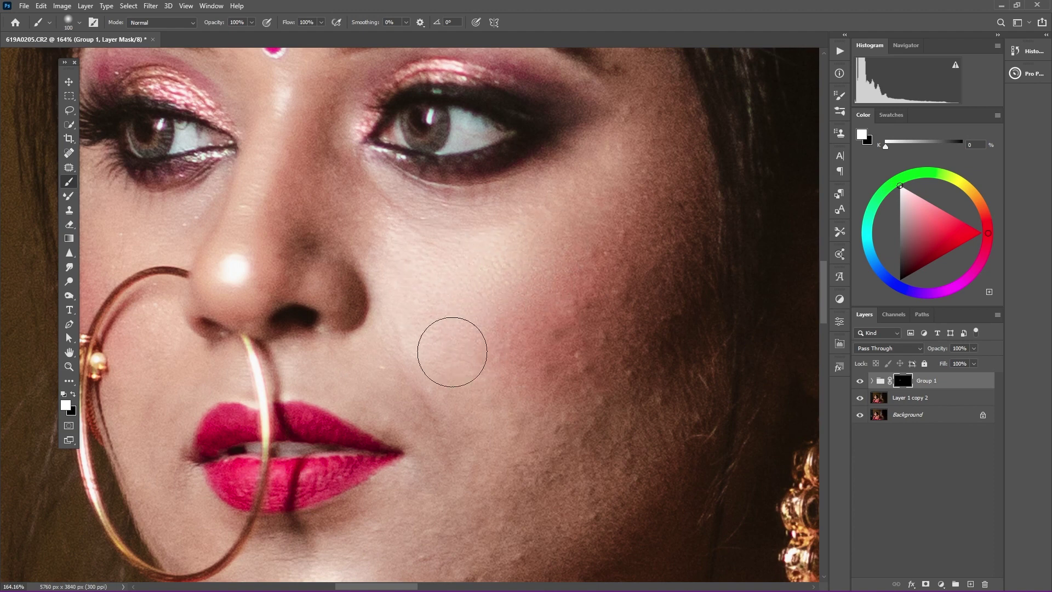
key("bracketright")
Step: Paint white on the mask over the cheek, lower face and forehead
left_click_drag(582, 293, 610, 258)
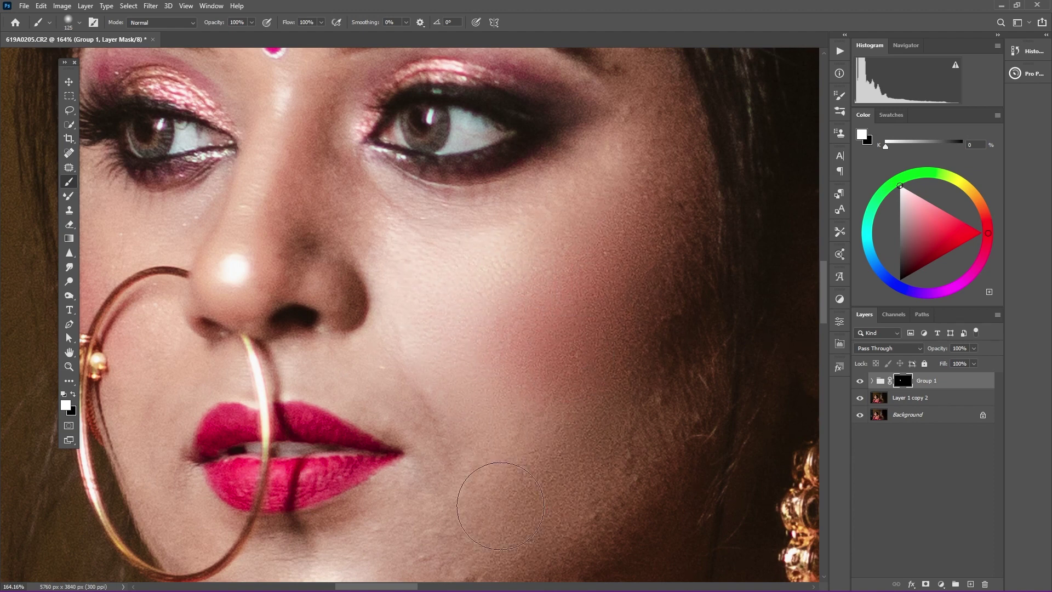
scroll(454, 406, "down", 3)
key("bracketleft")
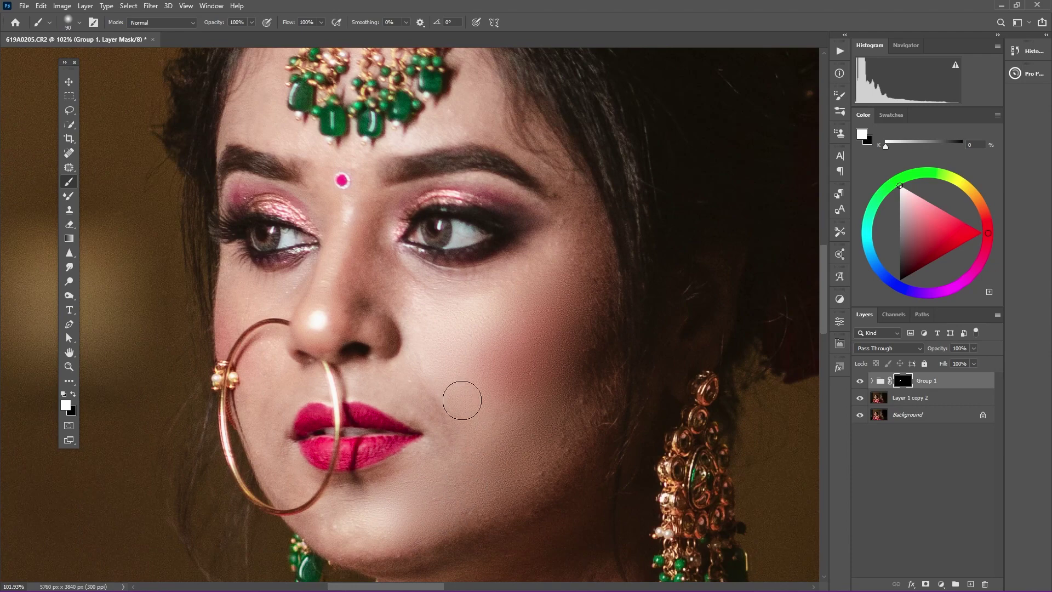
left_click_drag(536, 362, 563, 345)
key("bracketright")
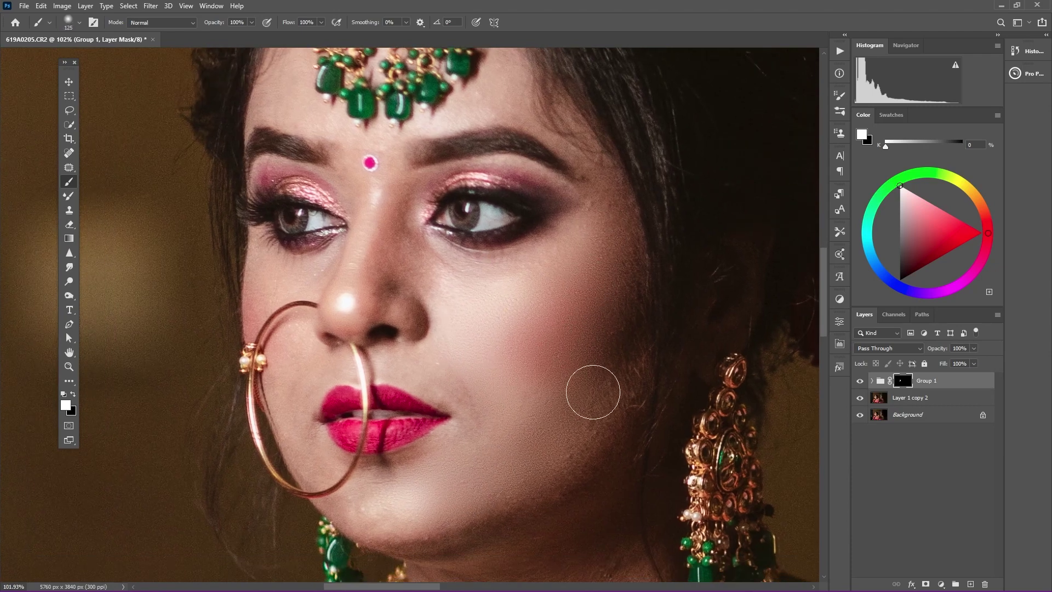
scroll(469, 458, "down", 2)
scroll(464, 319, "up", 1)
scroll(463, 319, "up", 2)
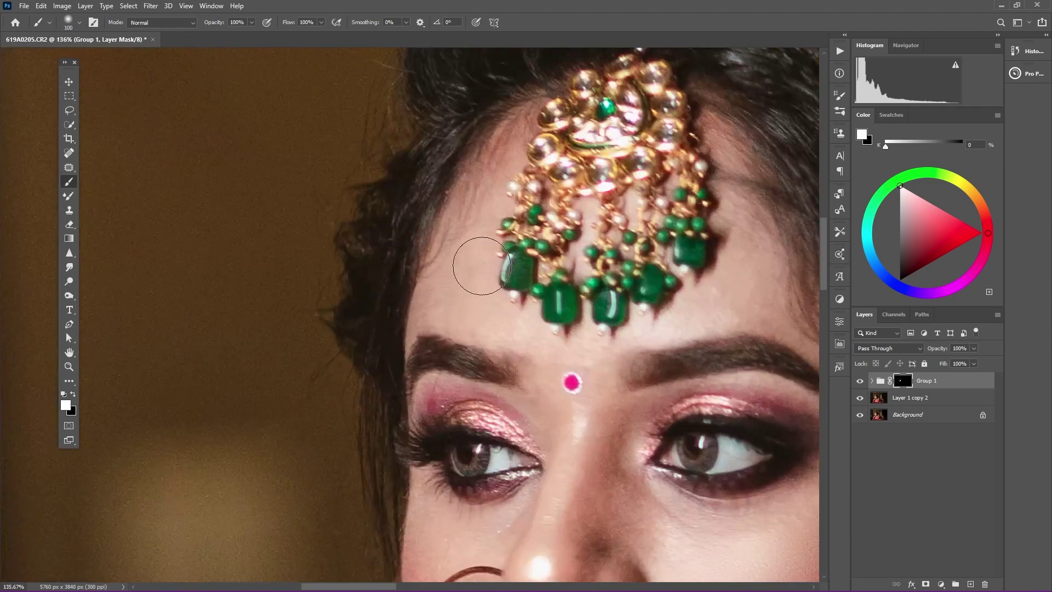
key("bracketleft")
key("bracketleft")
key("bracketleft")
key("bracketright")
key("bracketright")
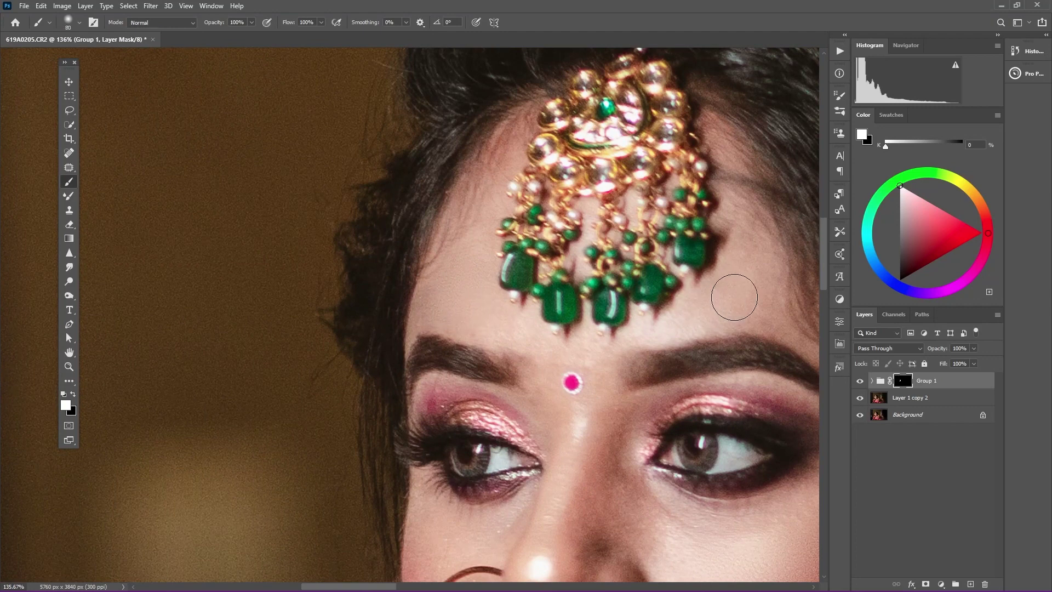
scroll(729, 295, "down", 2)
scroll(707, 317, "up", 1)
key("bracketleft")
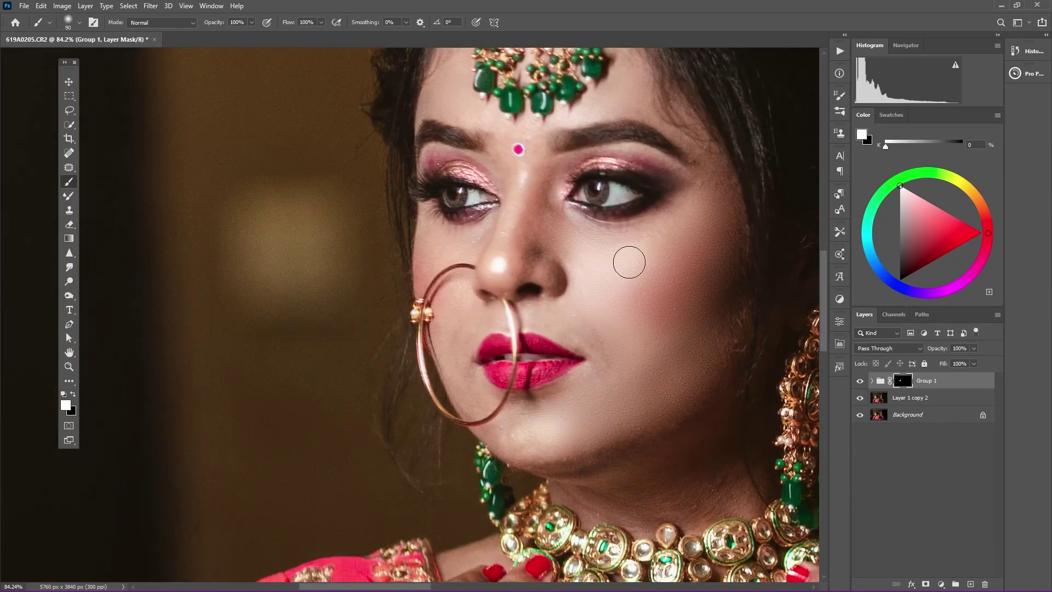
Step: Paint the smoothing in around the lips and eyes with a smaller, lower-flow brush
scroll(629, 259, "down", 1)
scroll(607, 298, "down", 1)
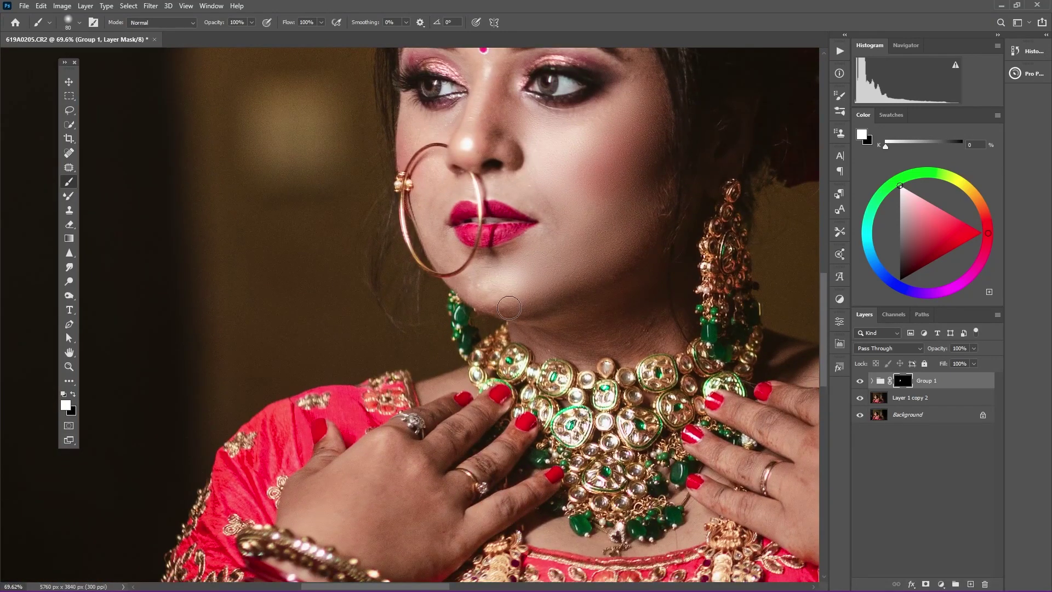
key("bracketright")
key("bracketright")
scroll(433, 210, "up", 2)
key("bracketleft")
key("bracketleft")
key("bracketleft")
scroll(433, 210, "up", 3)
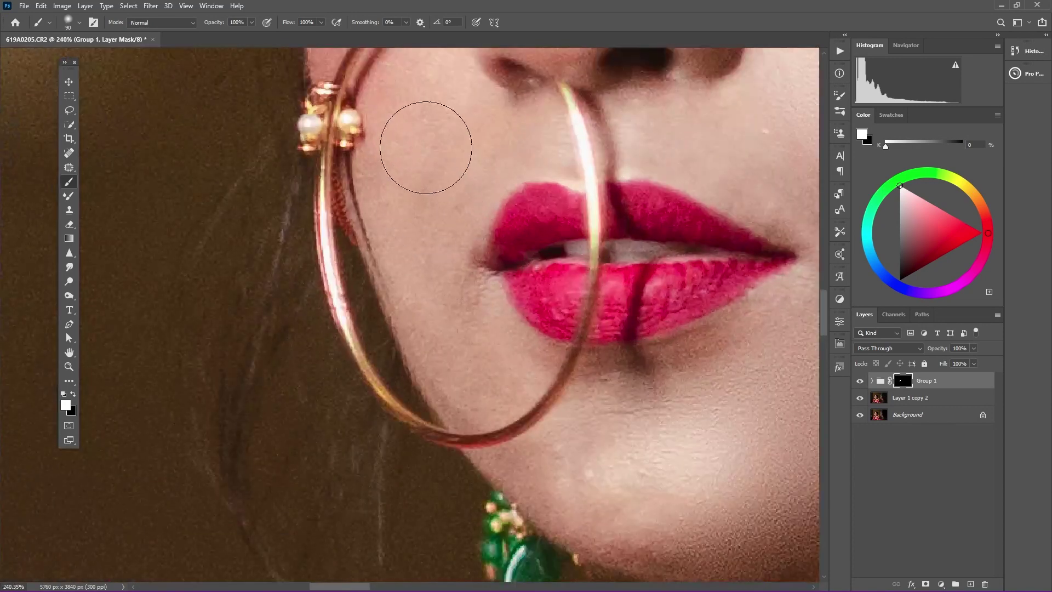
scroll(489, 379, "down", 1)
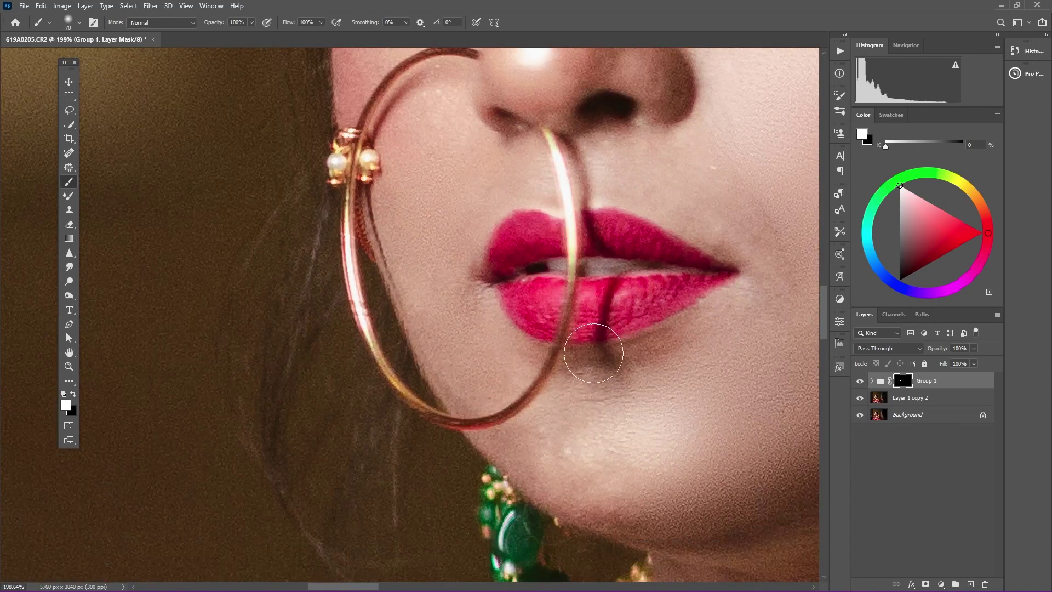
scroll(598, 345, "down", 4)
scroll(670, 290, "up", 1)
scroll(670, 290, "up", 1)
key("bracketleft")
key("bracketleft")
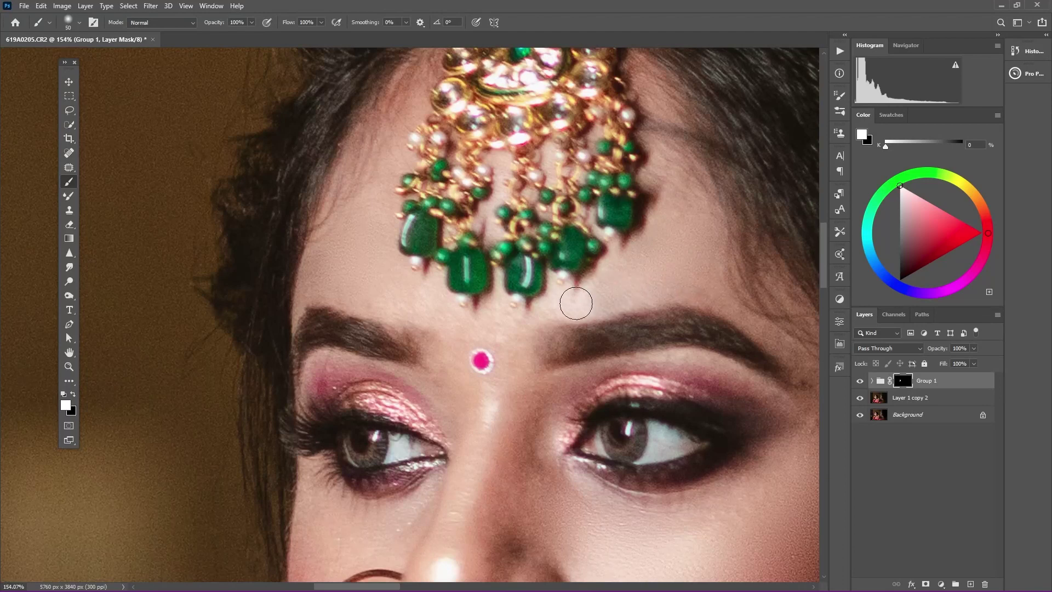
scroll(575, 301, "up", 1)
scroll(288, 68, "down", 3)
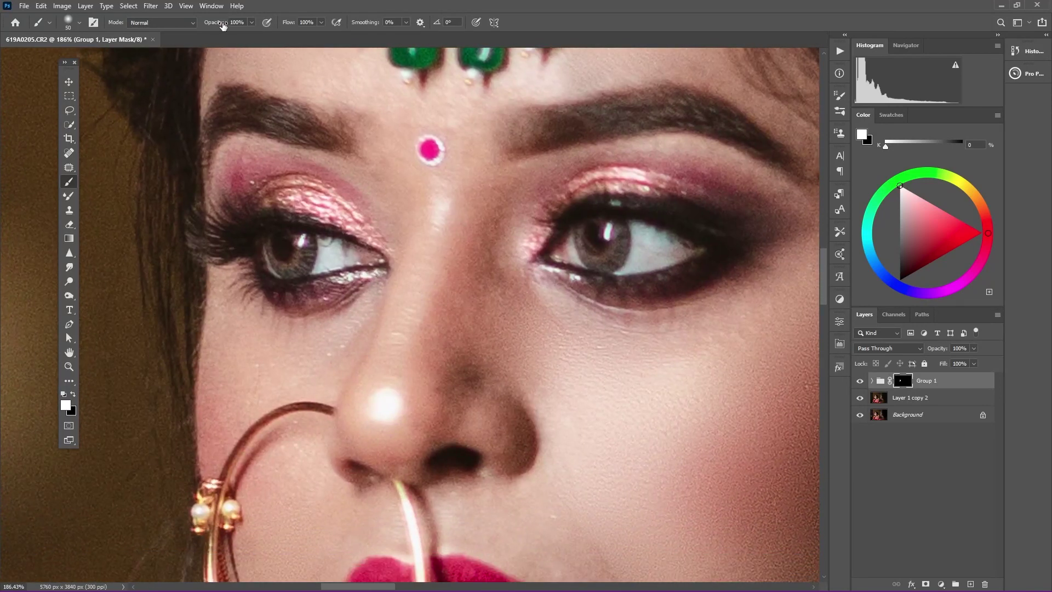
key("Return")
key("bracketleft")
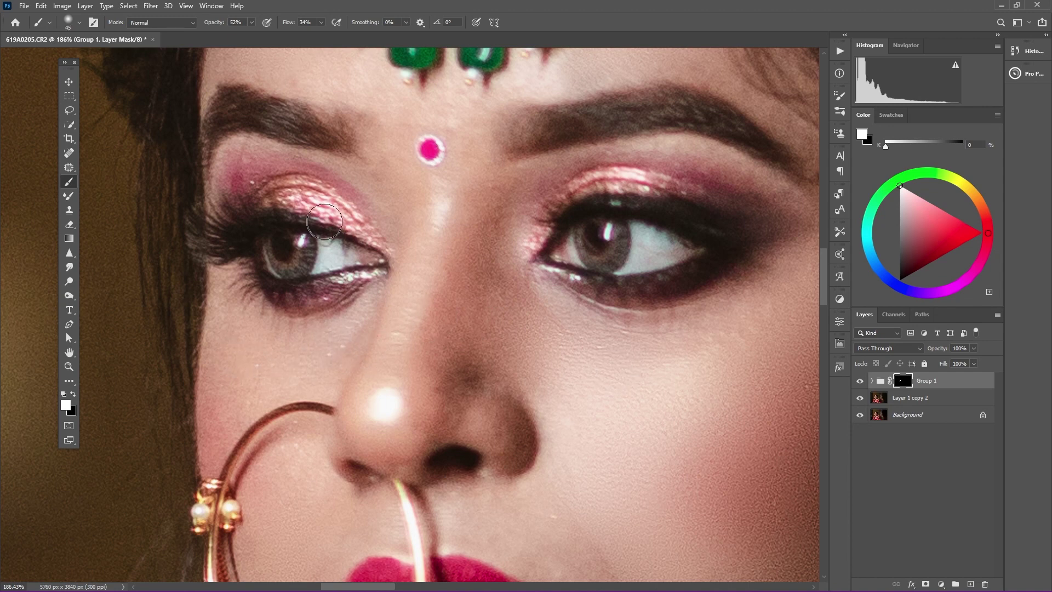
scroll(407, 247, "down", 3)
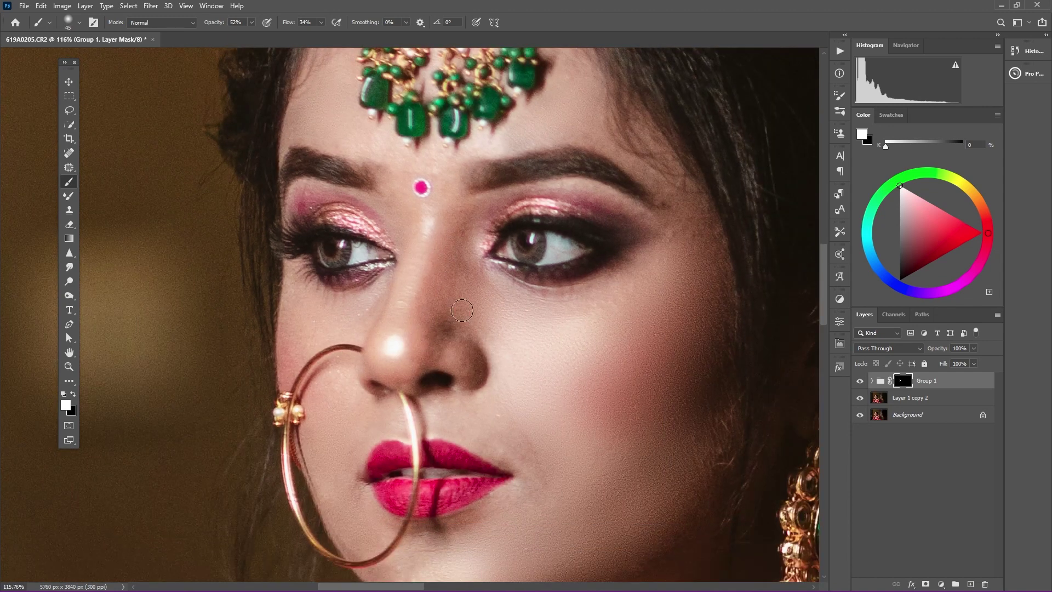
Step: Paint the mask white over the neck, necklace area and right hand, then touch up the face
key("bracketright")
key("bracketright")
scroll(688, 422, "down", 4)
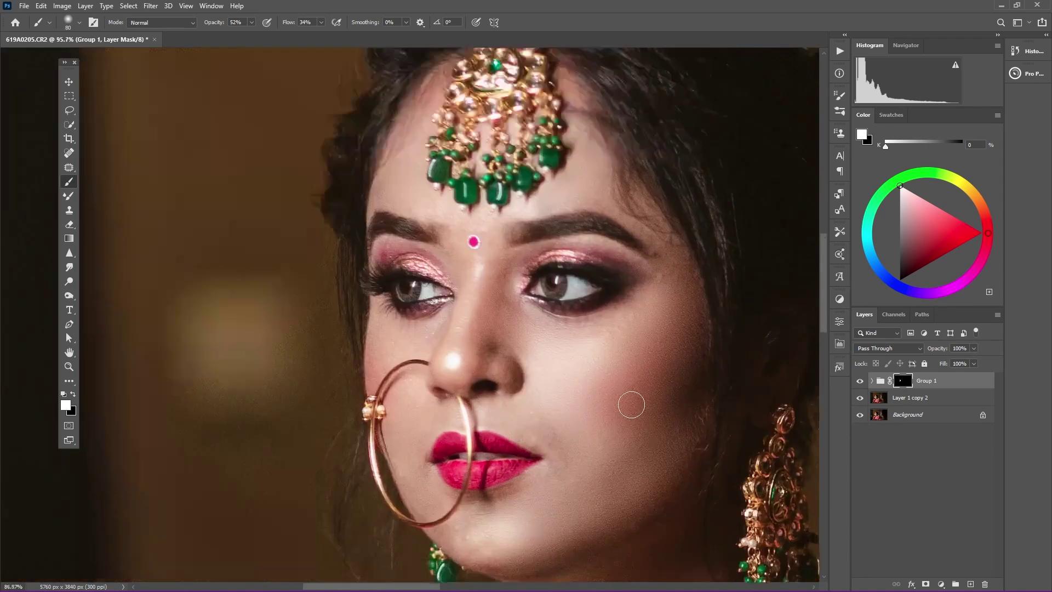
left_click_drag(629, 404, 472, 212)
scroll(334, 375, "up", 2)
key("bracketright")
key("bracketright")
key("bracketright")
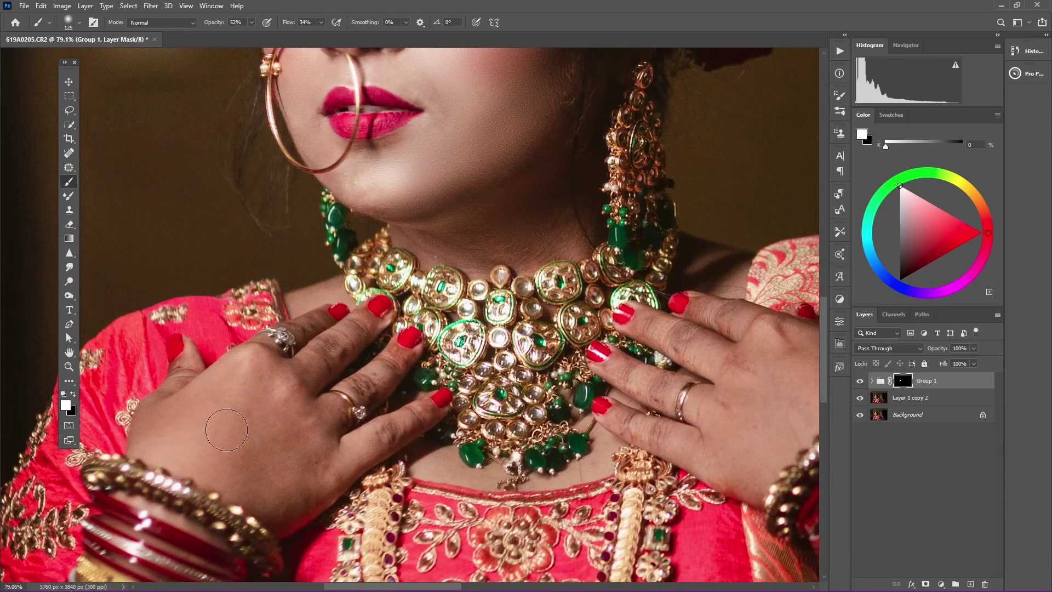
key("bracketleft")
key("bracketleft")
key("bracketright")
left_click_drag(758, 463, 524, 400)
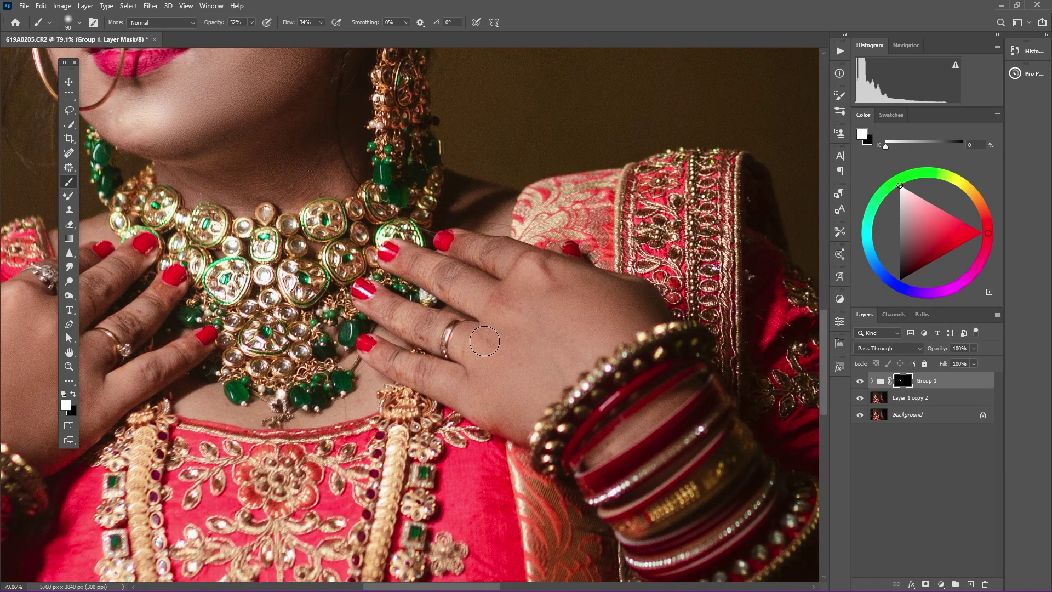
left_click_drag(480, 299, 407, 342)
key("bracketleft")
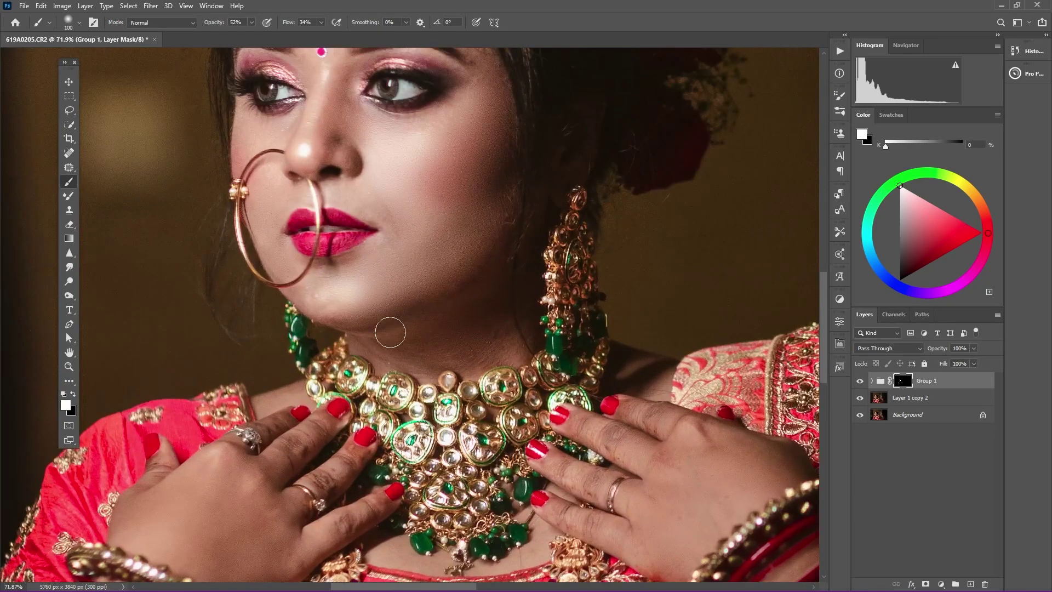
key("bracketright")
scroll(430, 352, "down", 3)
scroll(493, 360, "up", 2)
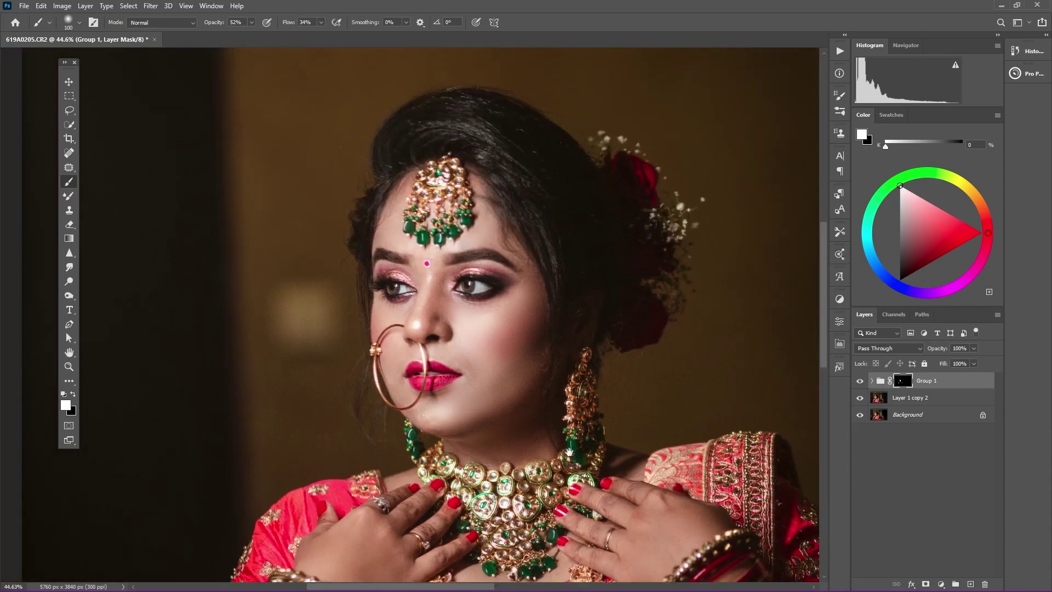
scroll(427, 274, "up", 2)
key("bracketleft")
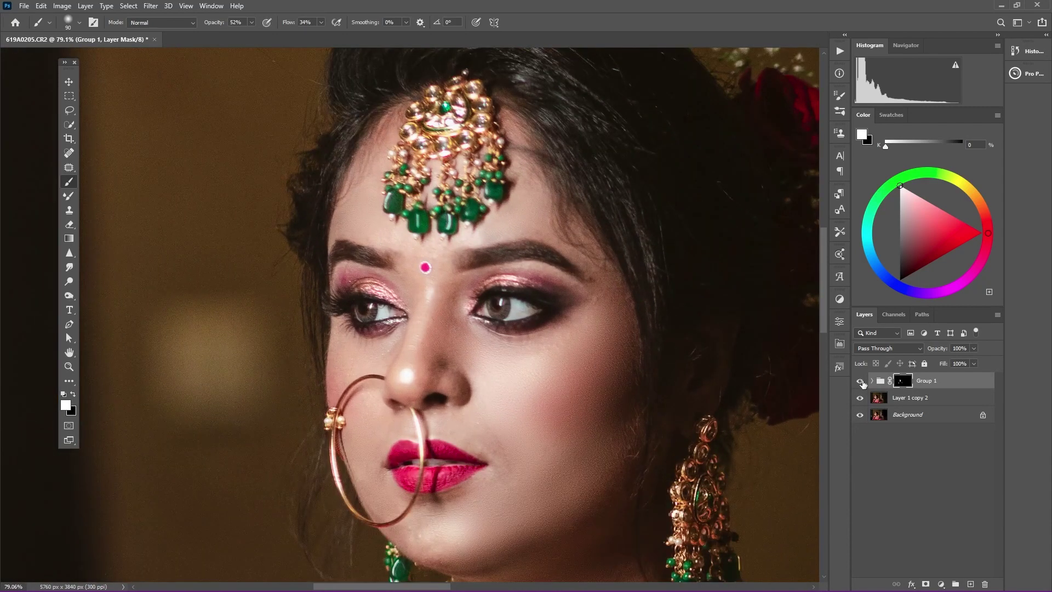
Step: Toggle Group 1's visibility to compare the retouch before and after
left_click(860, 380)
left_click(860, 382)
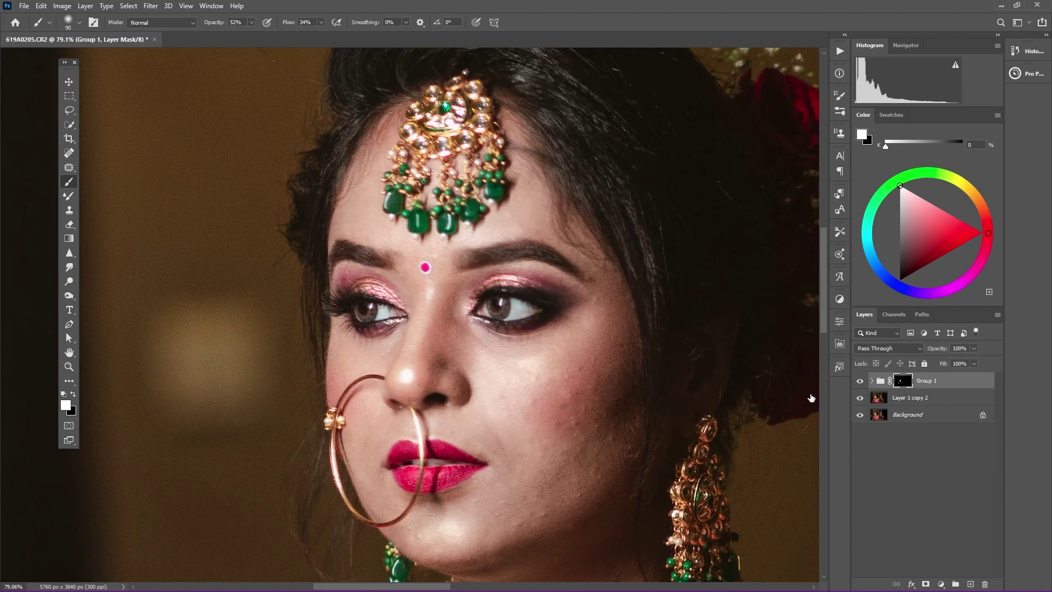
key("bracketleft")
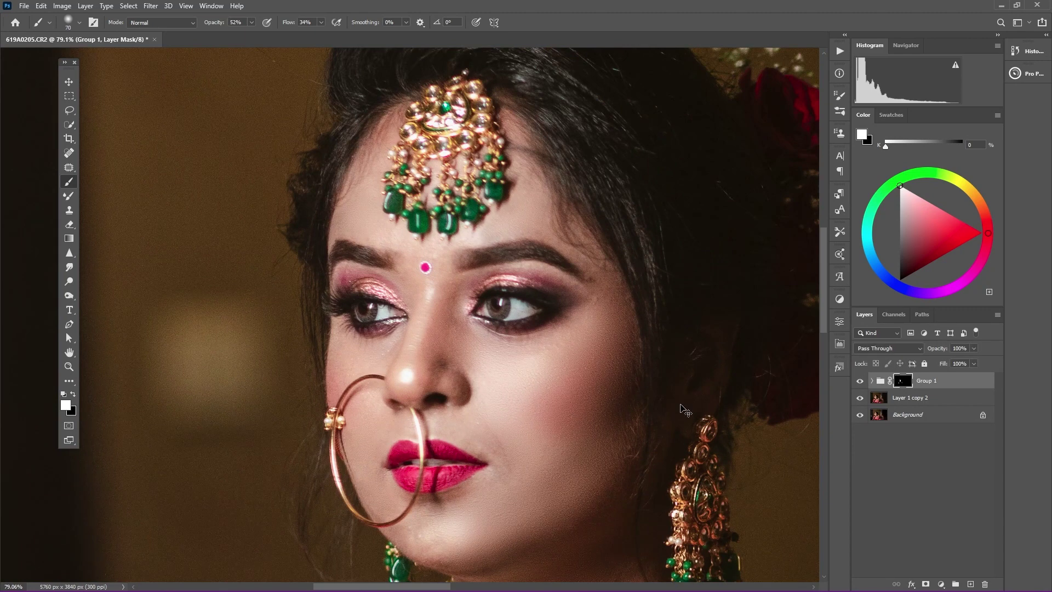
Step: Stamp all visible layers into a new merged Layer 1 above Group 1
key("ctrl+alt+shift+e")
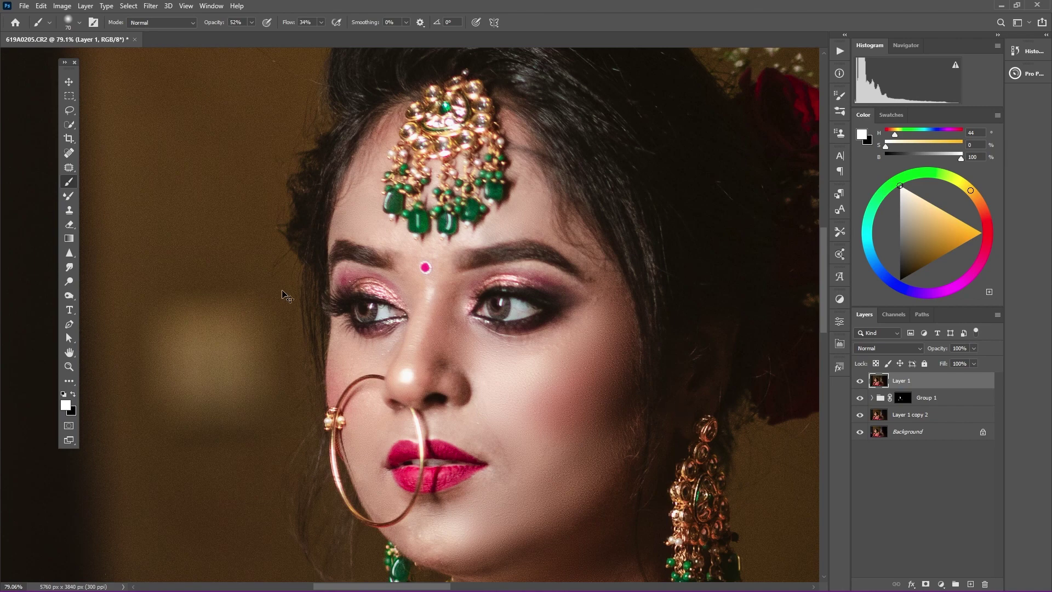
scroll(285, 296, "down", 5)
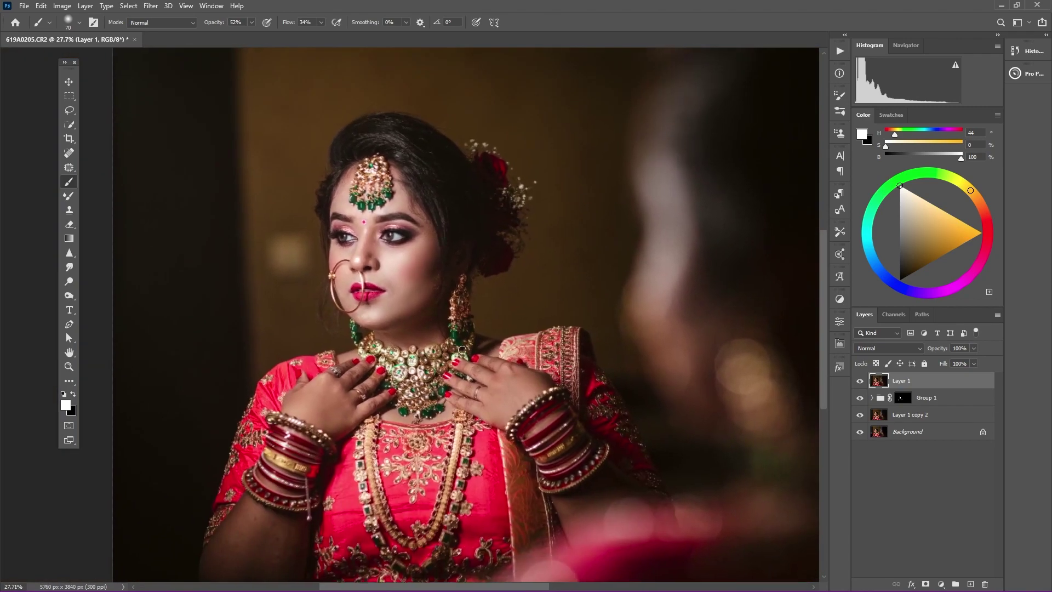
scroll(462, 349, "down", 1)
left_click(69, 82)
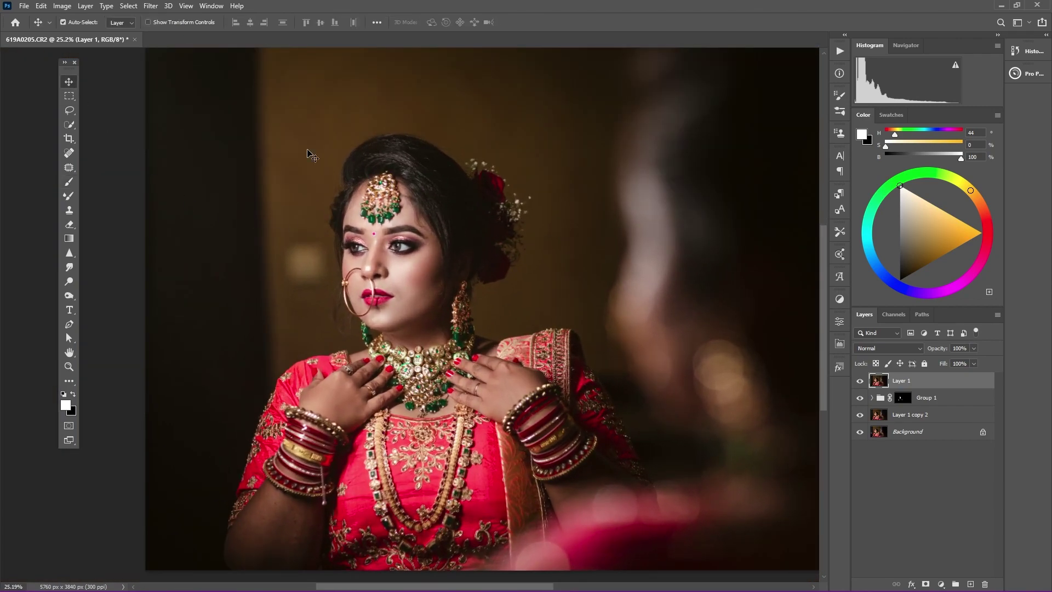
left_click(151, 6)
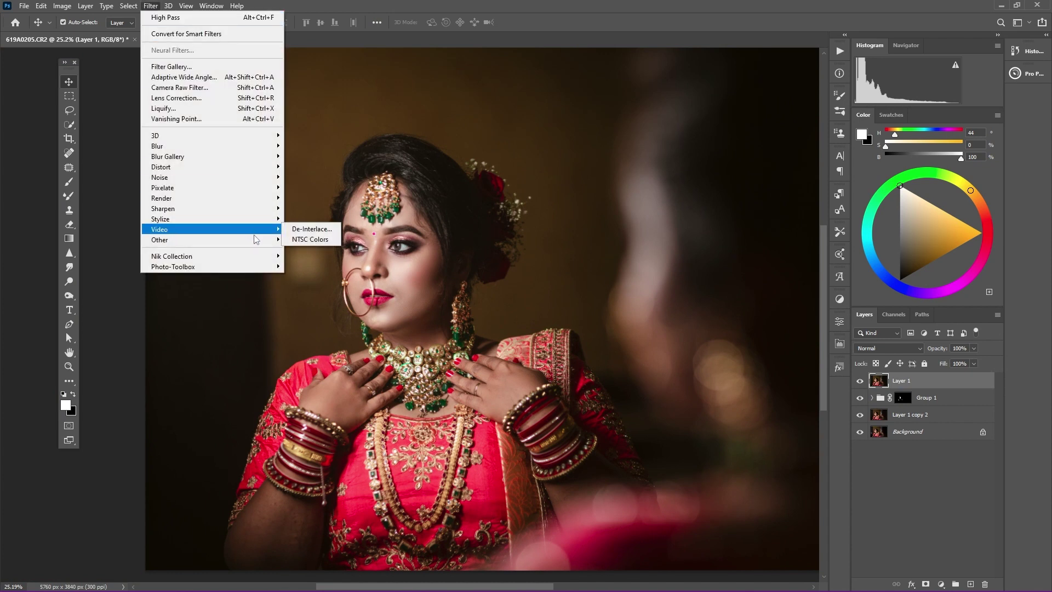
mouse_move(159, 240)
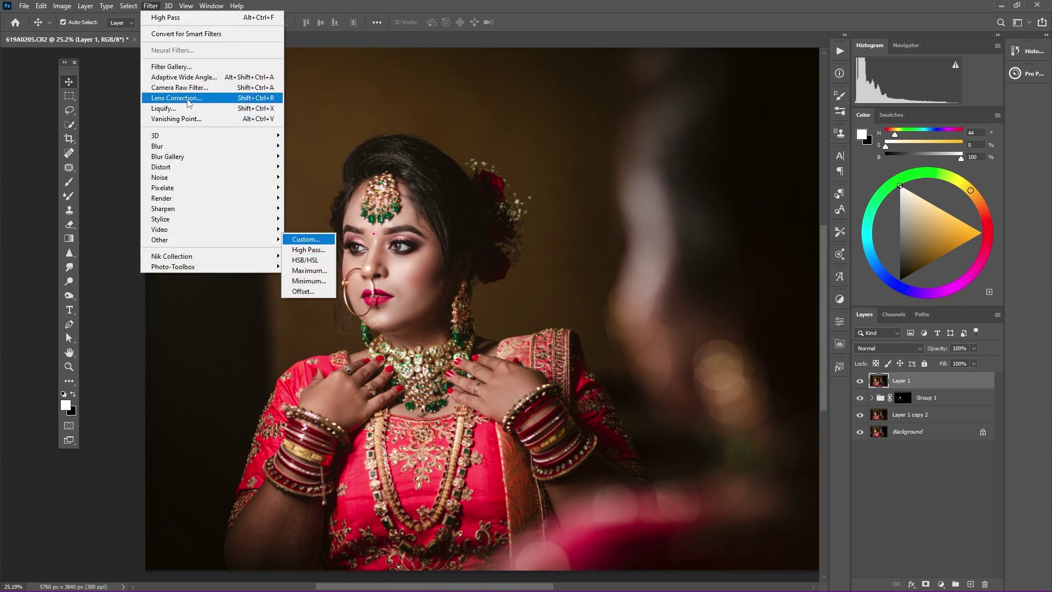
Step: Apply SkinFiner 2.0's default smoothing preset after checking the face in an enlarged preview
mouse_move(173, 266)
left_click(291, 268)
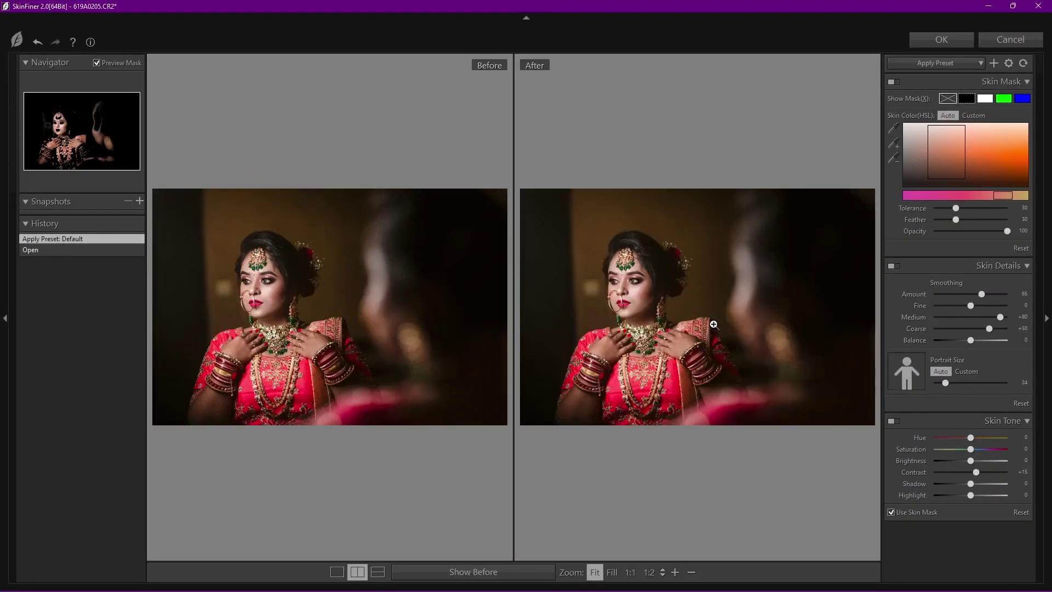
left_click(714, 323)
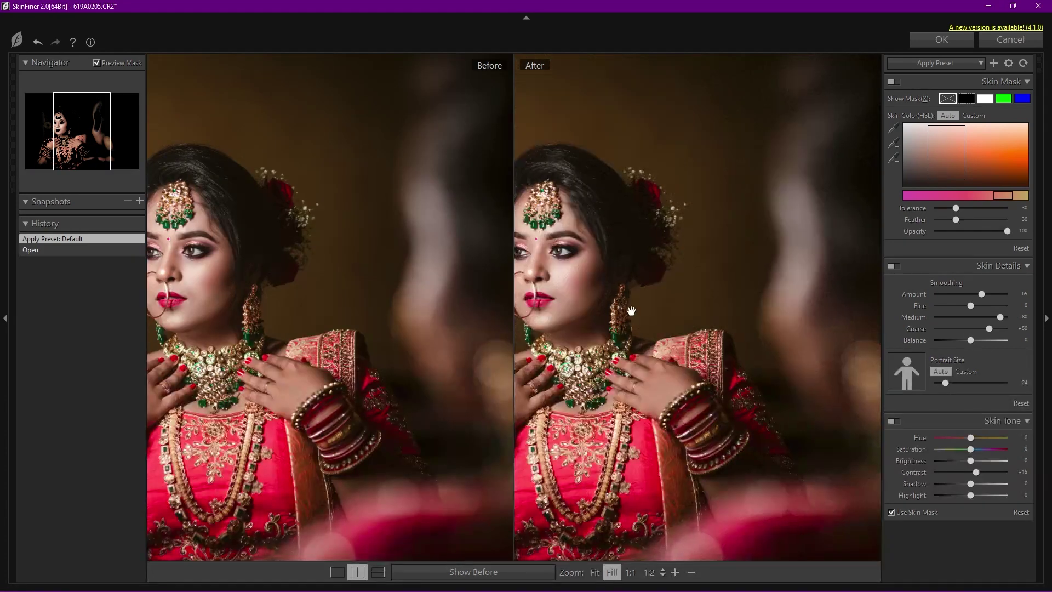
left_click_drag(590, 302, 735, 314)
scroll(711, 311, "up", 1)
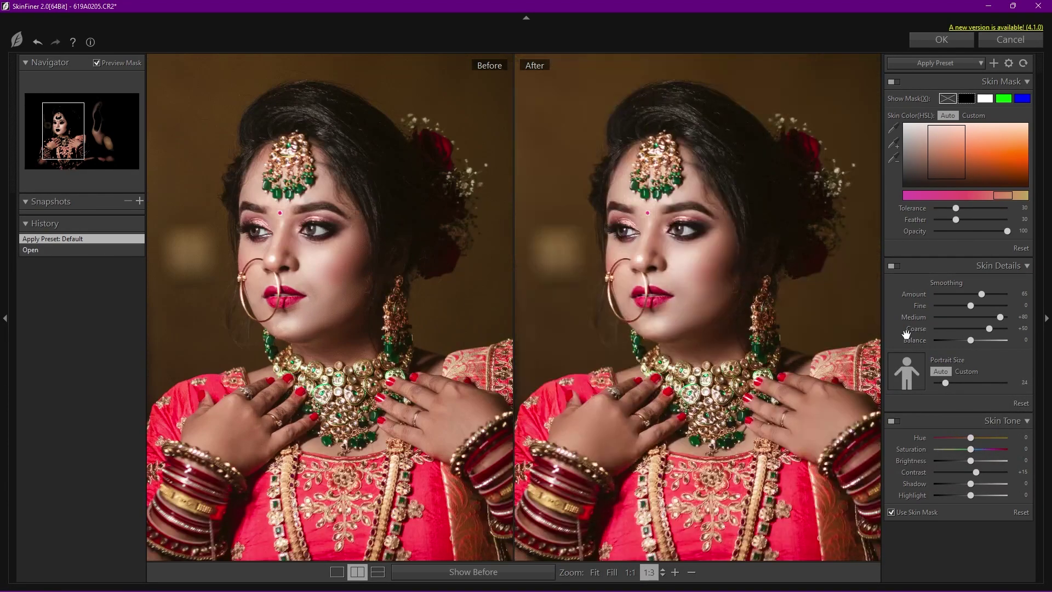
key("ctrl+0")
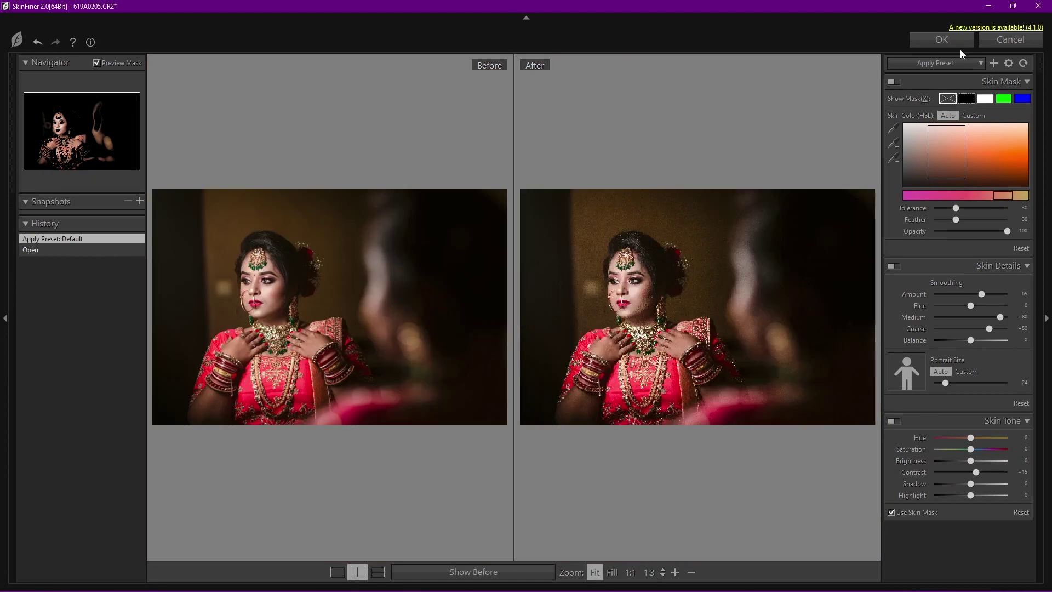
left_click(925, 39)
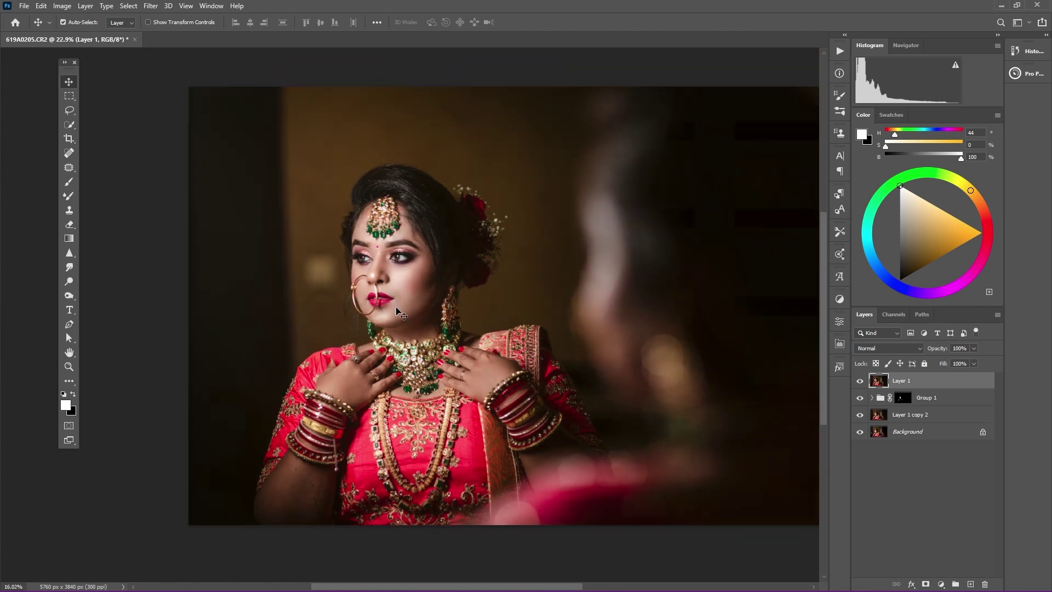
Step: Compare the smoothed Layer 1 on and off, and blend it at 64% opacity
scroll(455, 337, "up", 3)
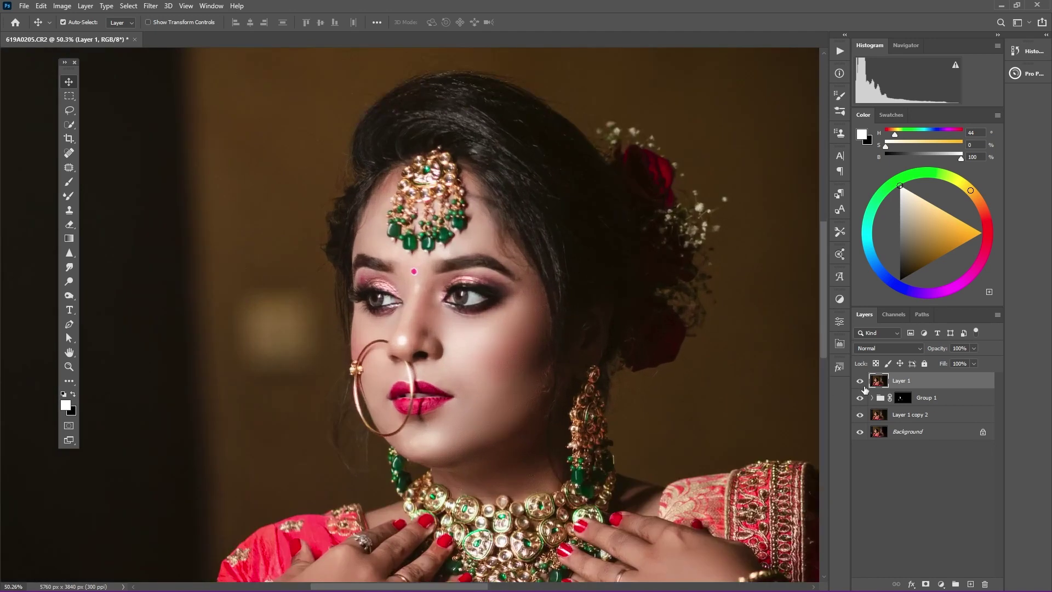
left_click(860, 381)
left_click(860, 382)
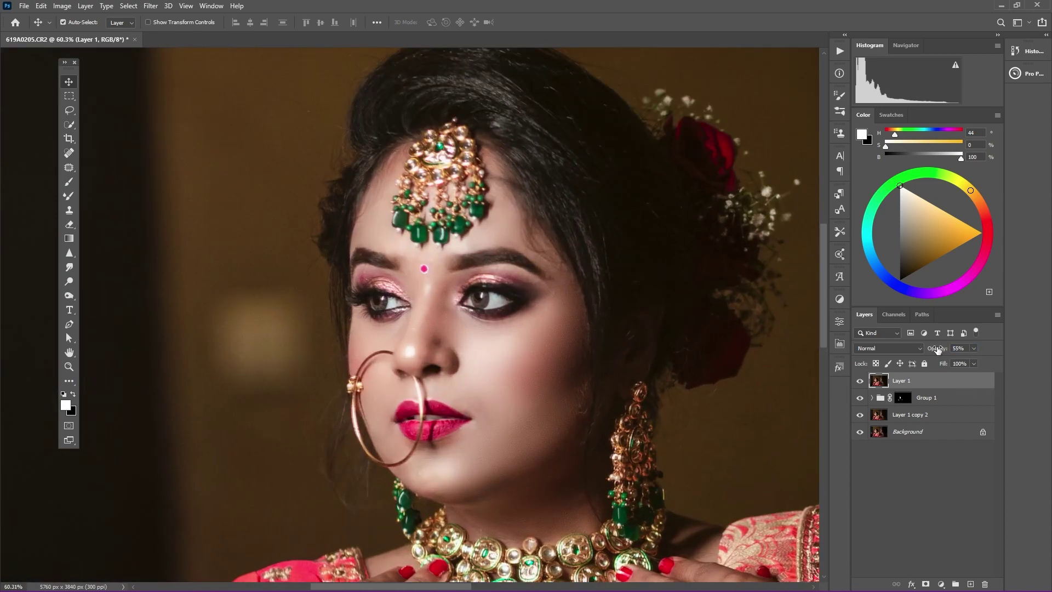
left_click(860, 381)
left_click(860, 382)
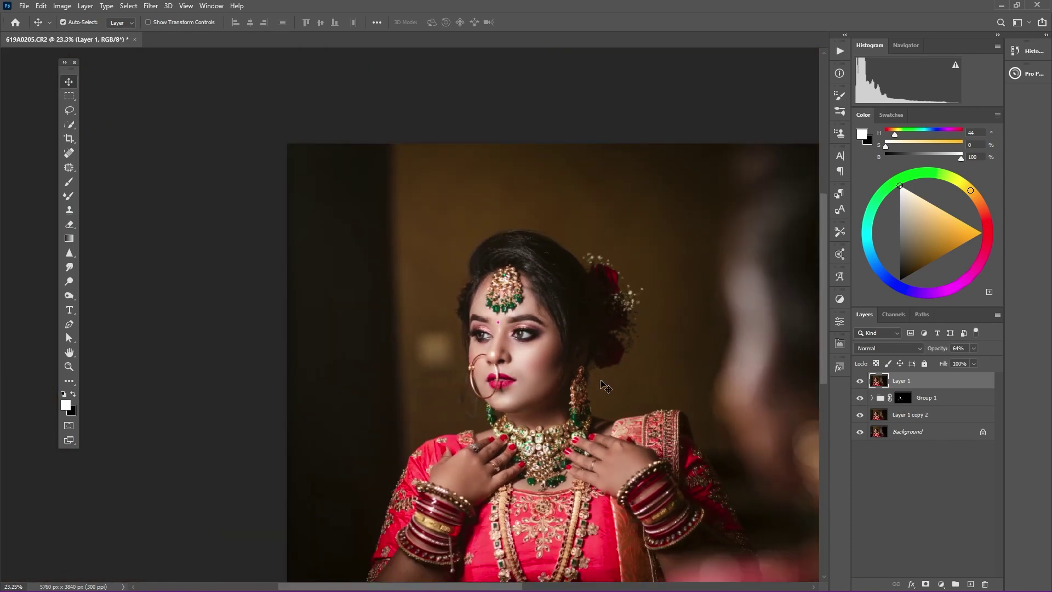
scroll(603, 386, "up", 2)
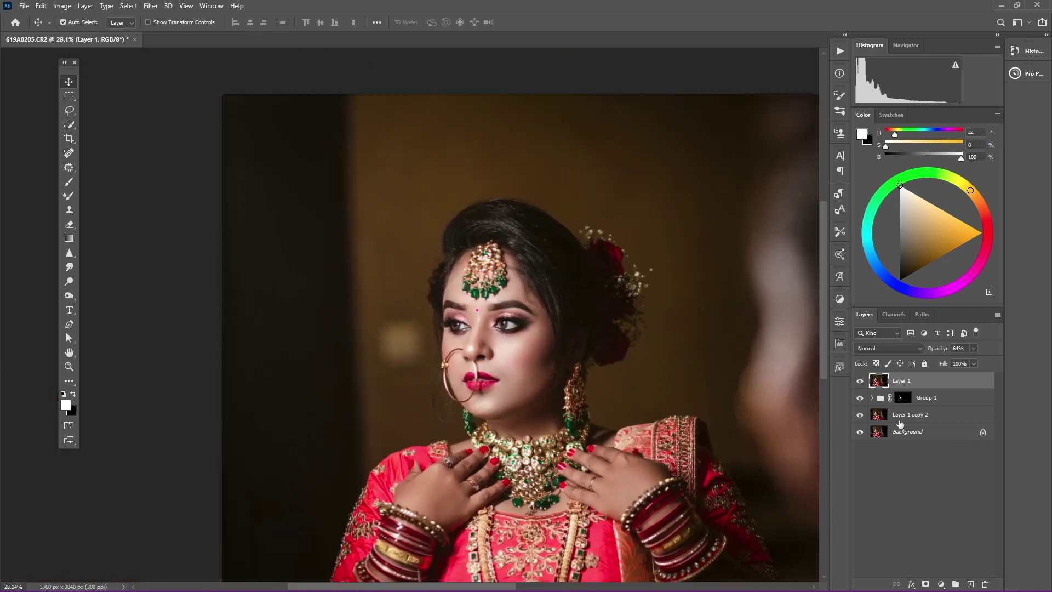
left_click(841, 344)
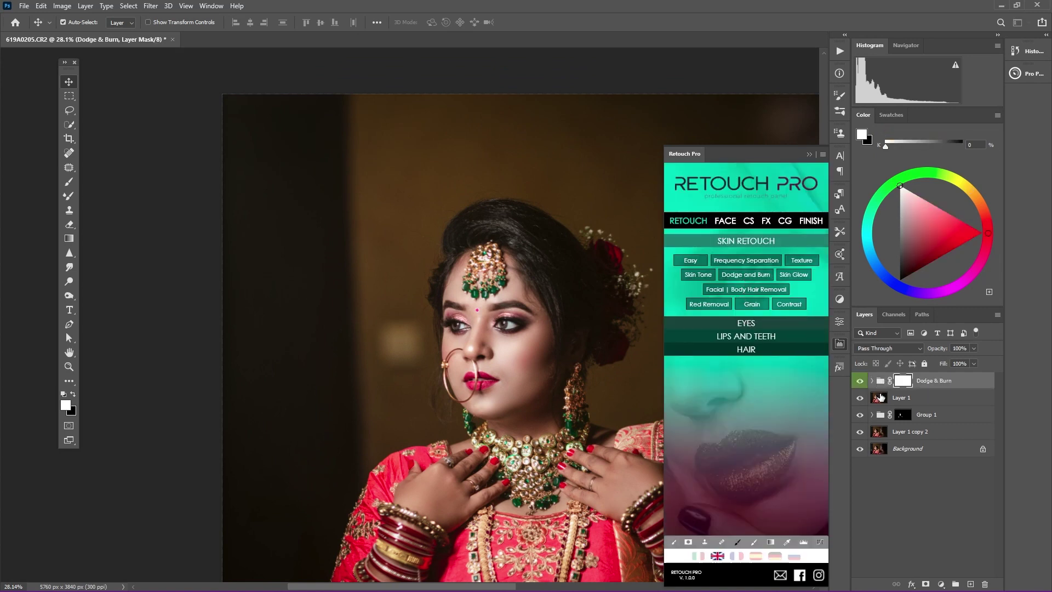
Step: Target the Dodge layer's mask in the Dodge & Burn group and paint cheek highlights
left_click(871, 382)
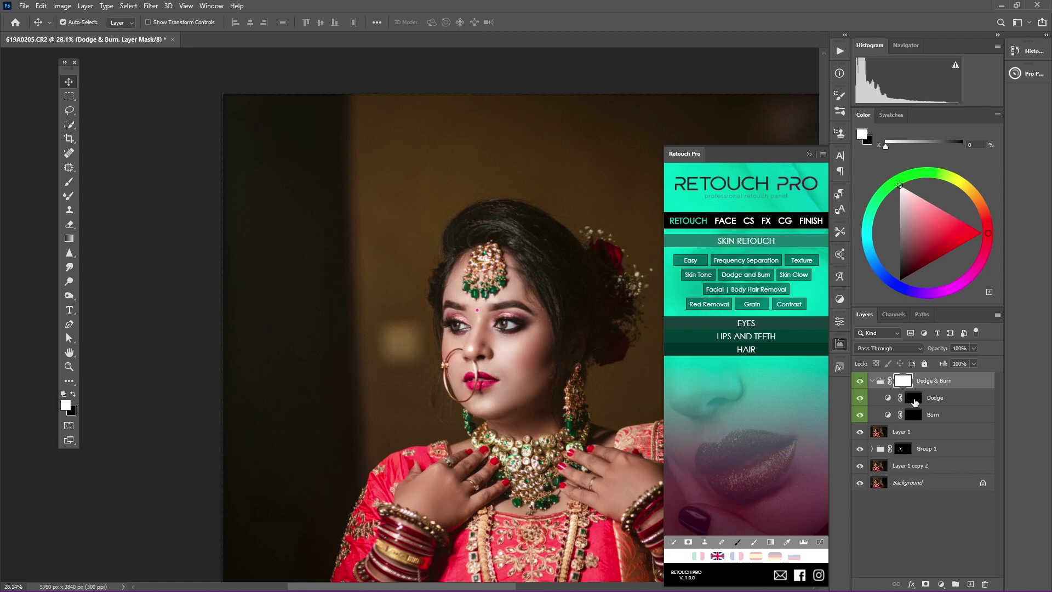
left_click(914, 400)
scroll(489, 339, "up", 3)
scroll(297, 279, "up", 2)
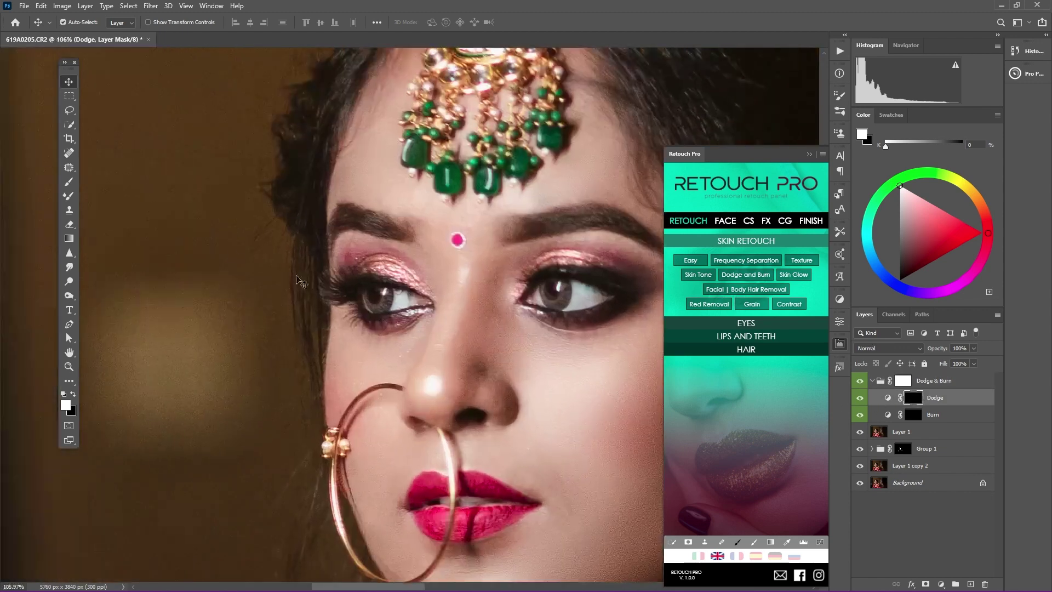
left_click(69, 182)
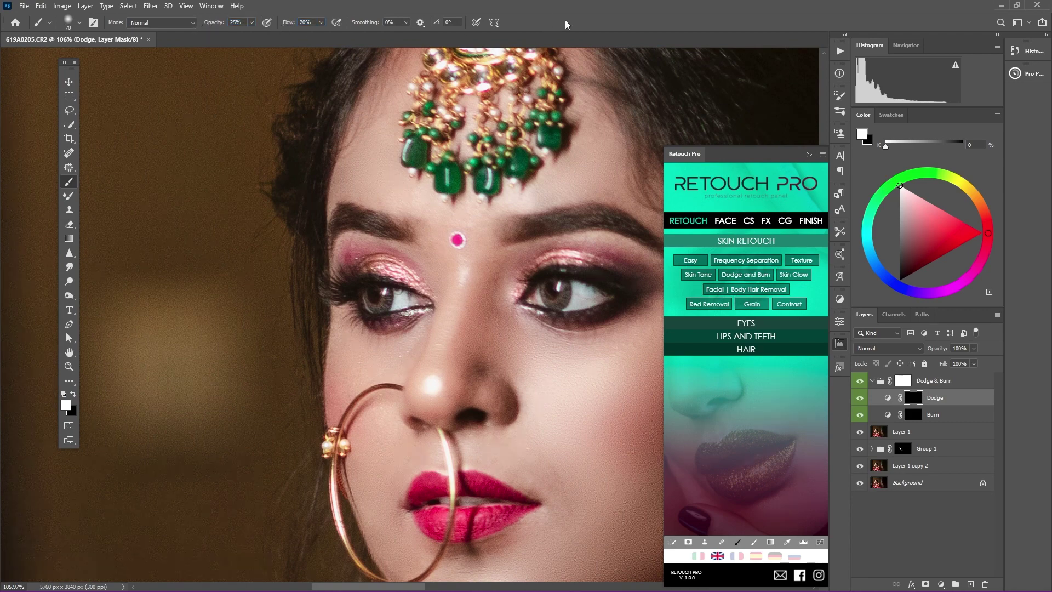
key("bracketleft")
key("bracketright")
key("bracketright")
Step: Dodge highlights on the forehead, hands and arm with progressively larger brushes
key("bracketright")
key("bracketright")
key("bracketright")
key("bracketright")
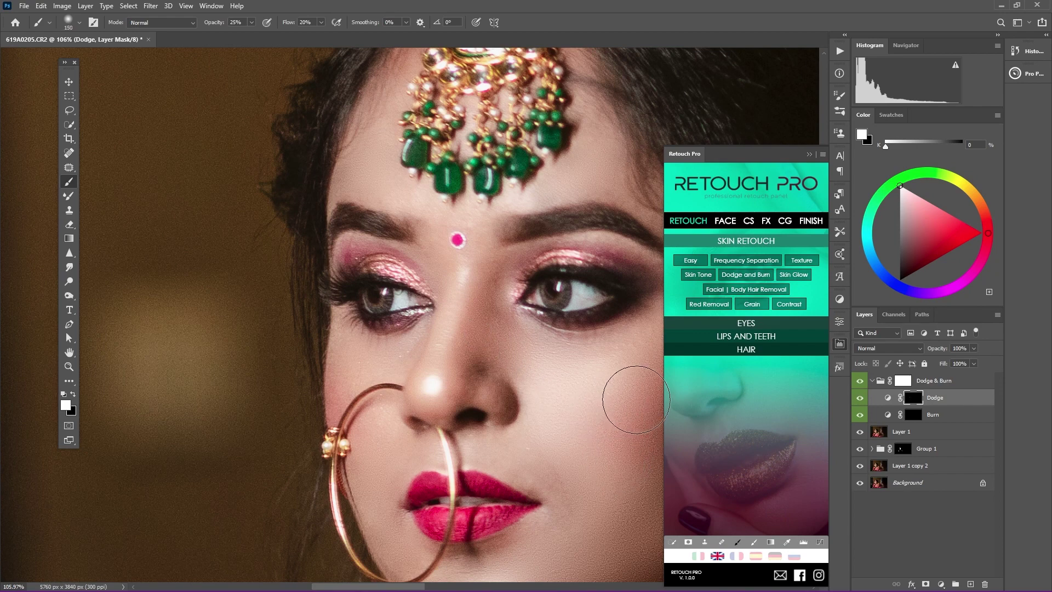
left_click(859, 398)
scroll(602, 438, "down", 5)
key("bracketright")
key("bracketright")
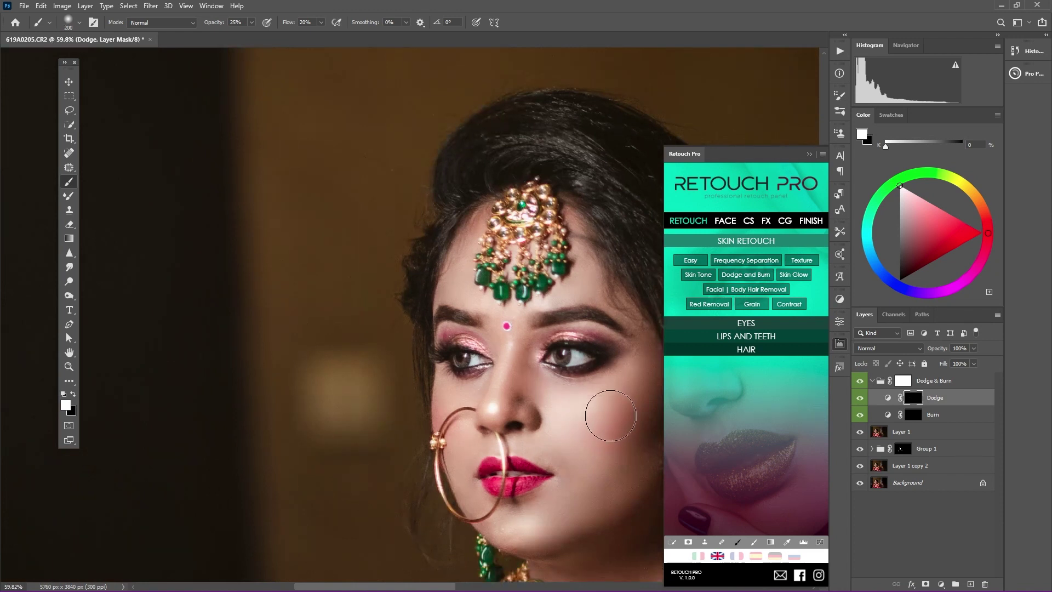
key("bracketleft")
key("bracketleft")
key("bracketleft")
key("bracketleft")
key("bracketleft")
scroll(487, 425, "down", 2)
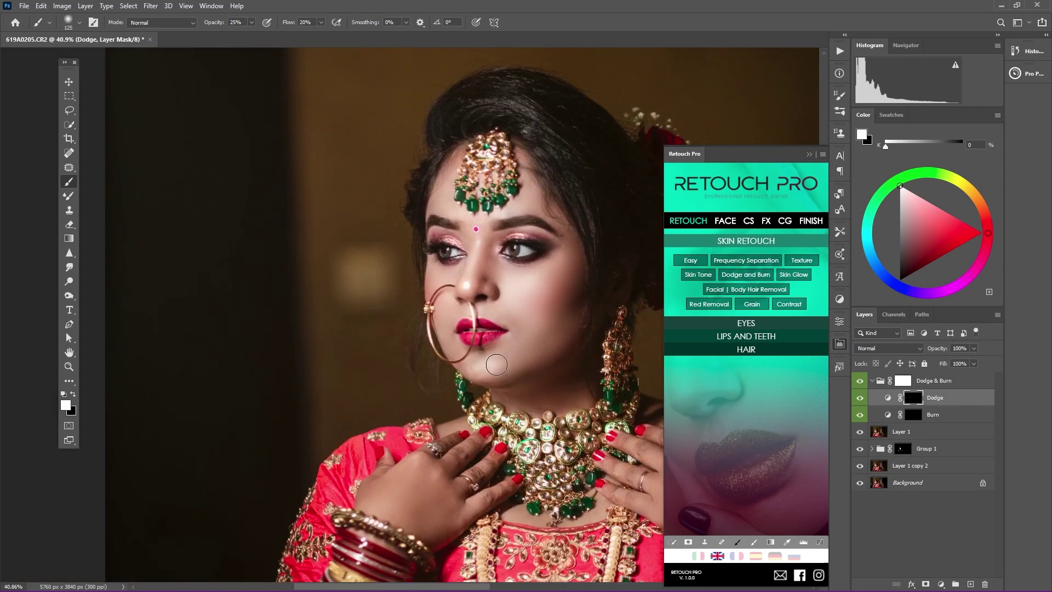
key("bracketright")
key("bracketright")
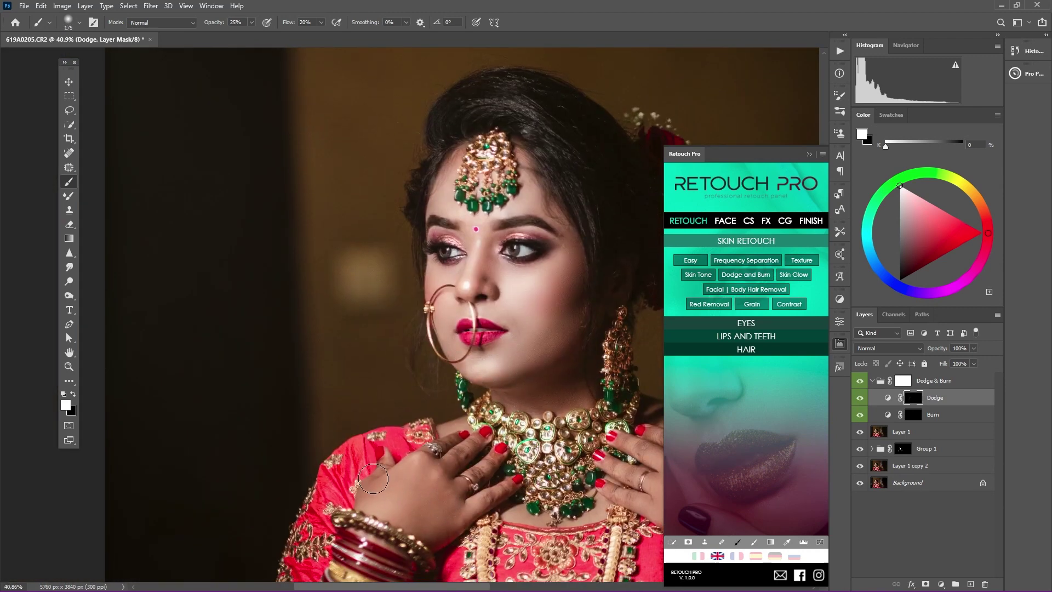
key("bracketright")
left_click_drag(494, 469, 306, 333)
key("bracketright")
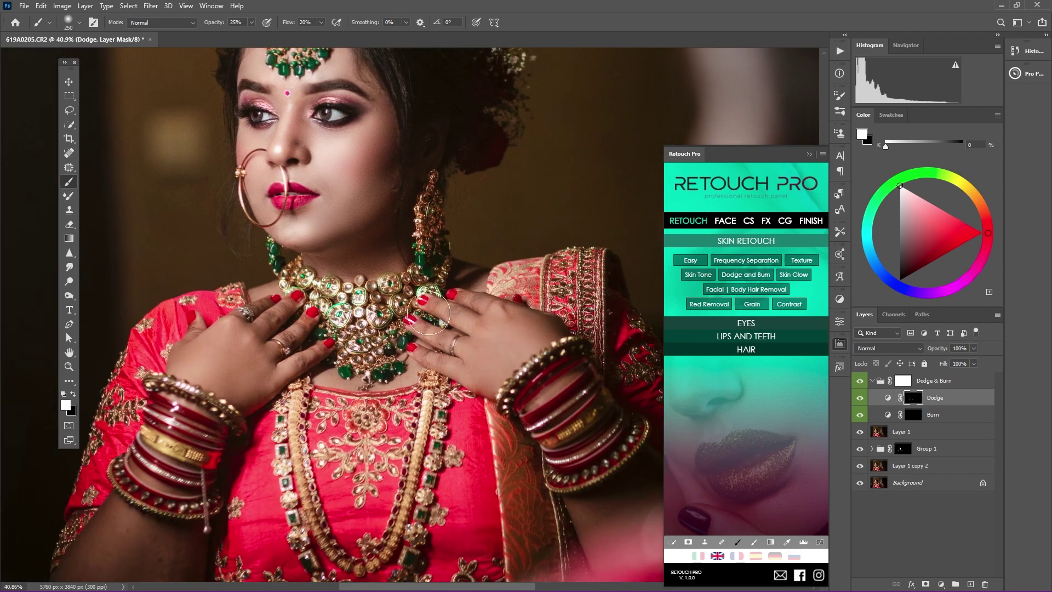
key("bracketright")
scroll(453, 370, "down", 3, "alt")
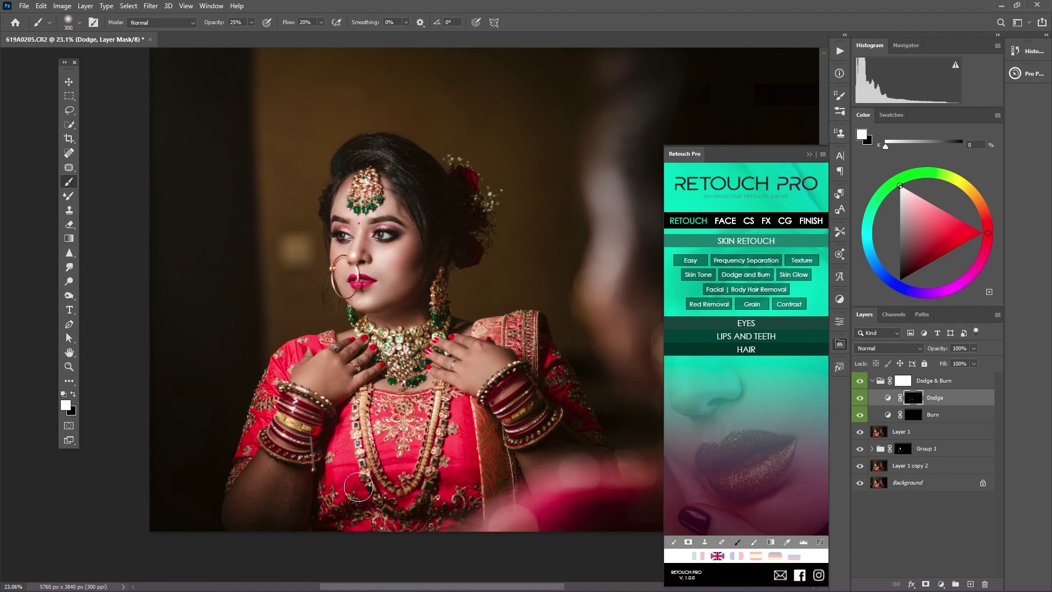
key("bracketright")
key("bracketright")
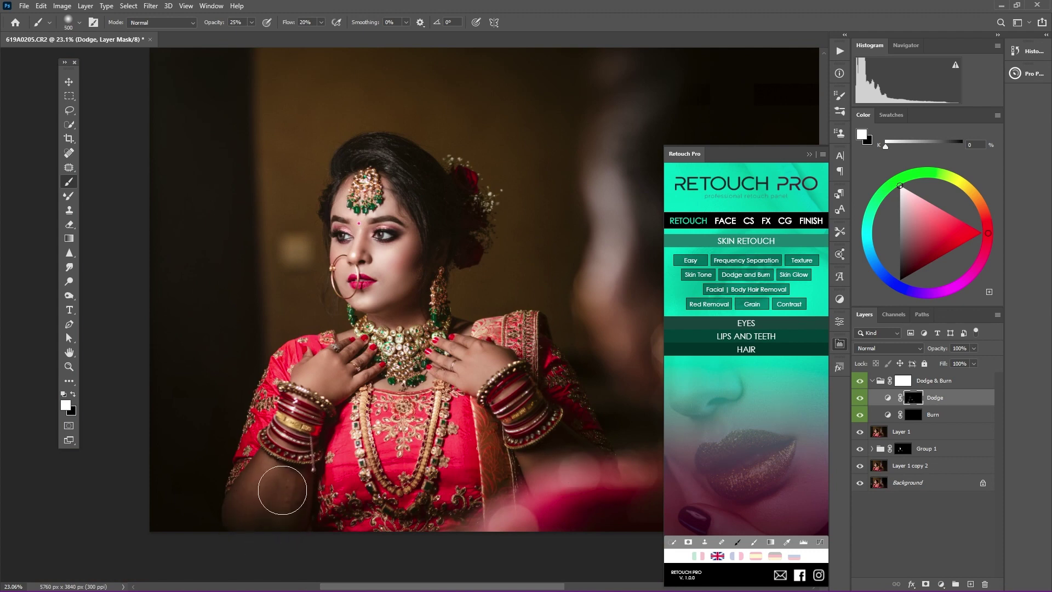
scroll(328, 236, "up", 3, "alt")
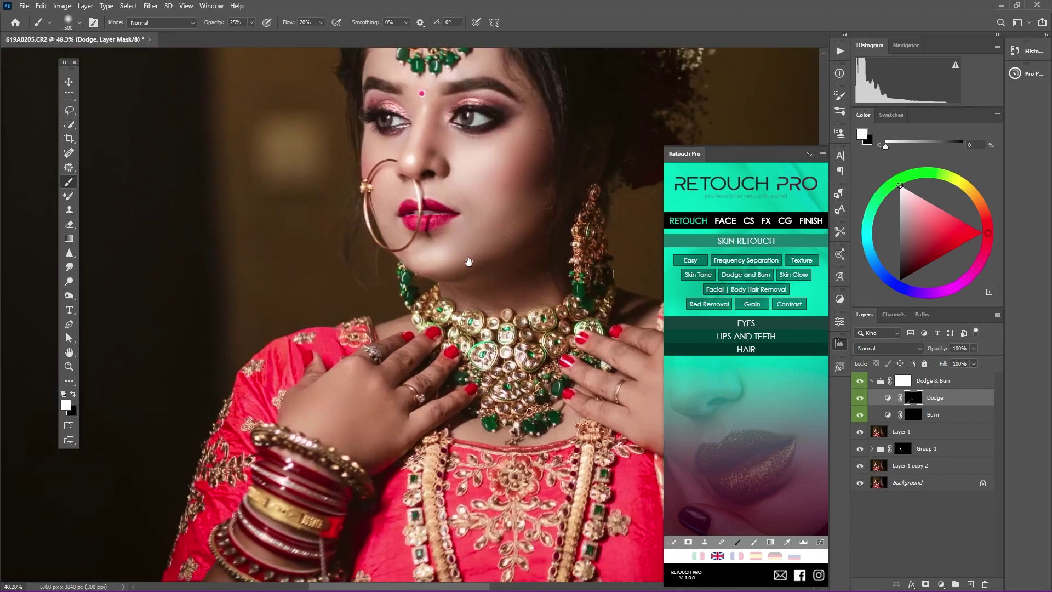
scroll(468, 262, "down", 3, "alt")
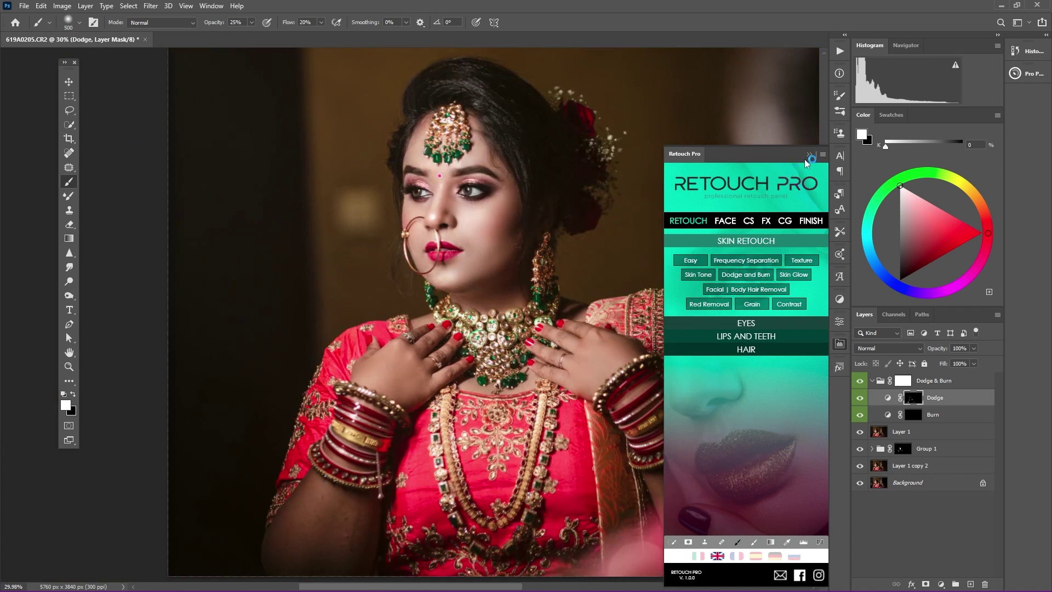
left_click(807, 153)
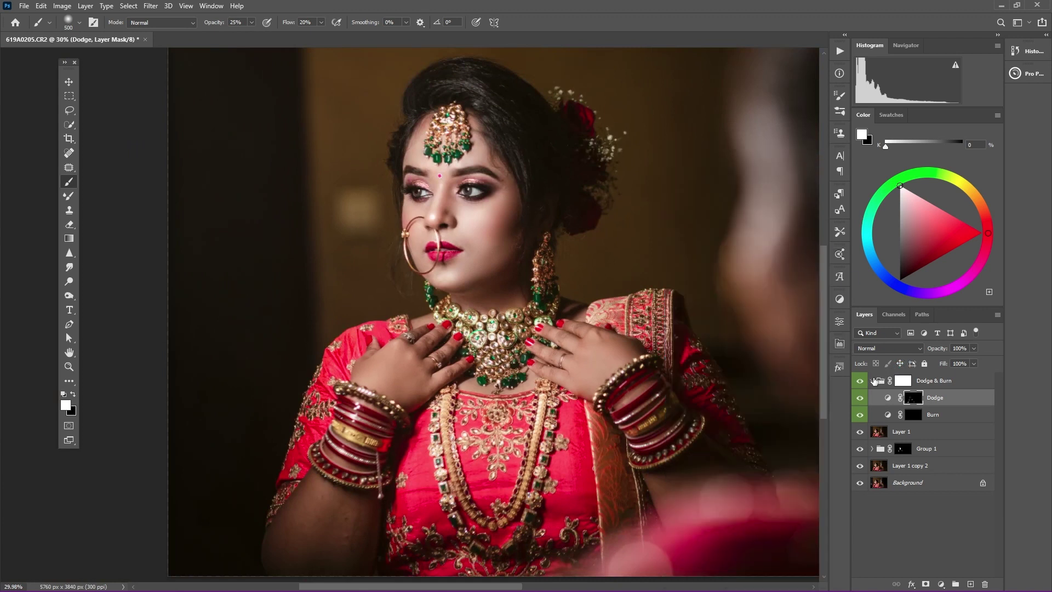
Step: Collapse the Dodge & Burn group and stamp visible layers into a new Layer 2
left_click(873, 380)
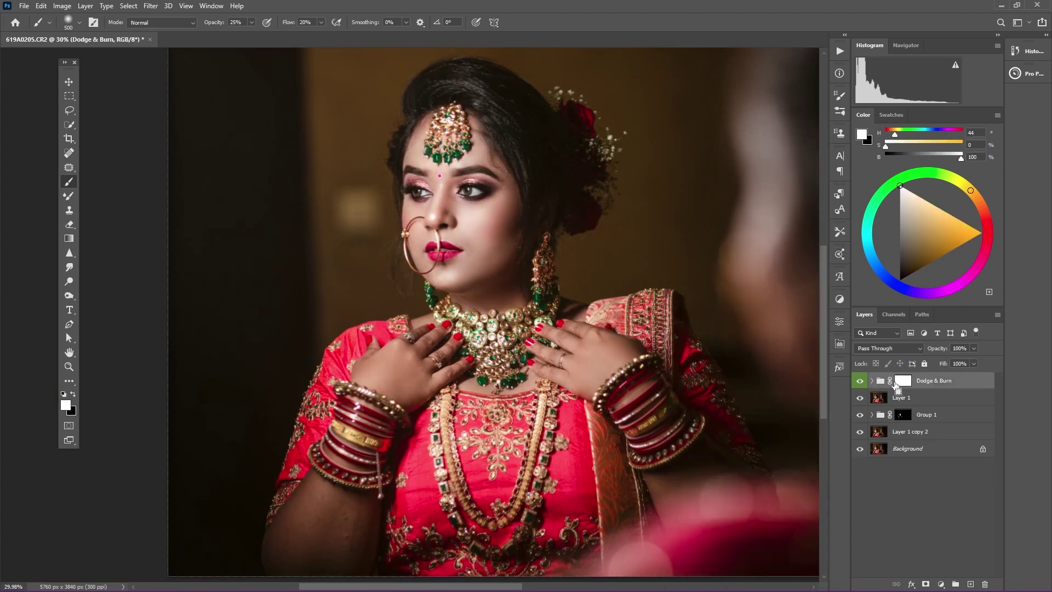
key("ctrl+alt+shift+e")
scroll(568, 407, "down", 2, "alt")
scroll(467, 327, "up", 4, "alt")
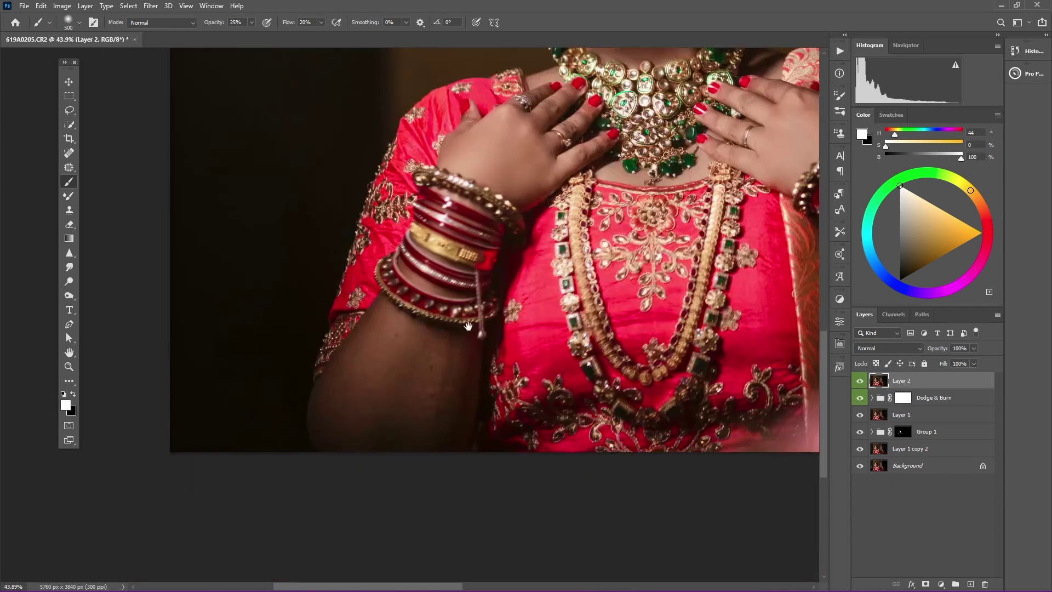
left_click_drag(468, 326, 460, 307)
Step: Quick-select the bride's forearm, trimming the selection edge beside the arm
left_click(69, 124)
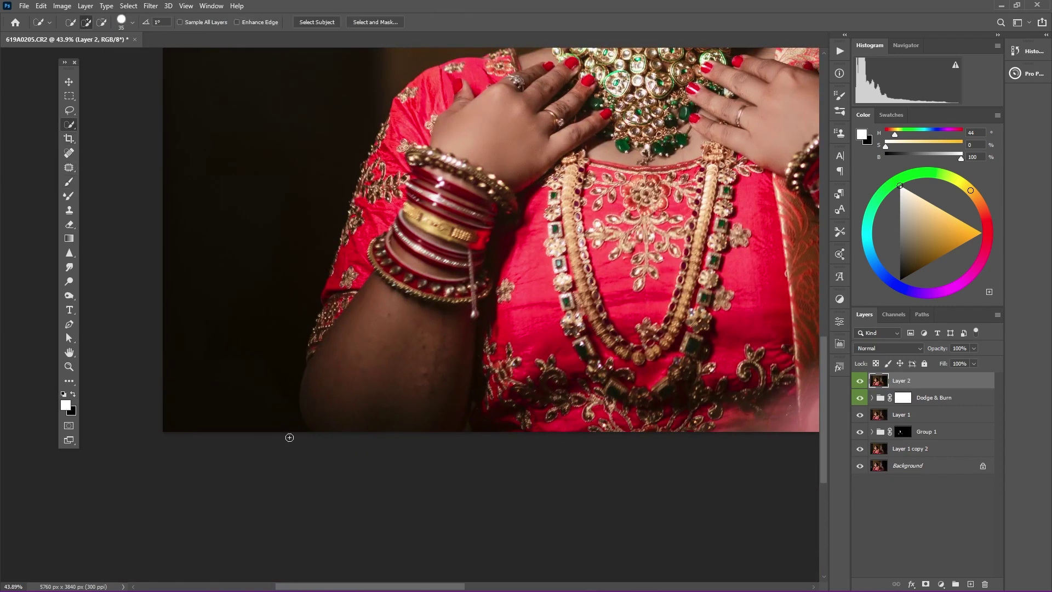
left_click_drag(415, 380, 397, 372)
key("alt")
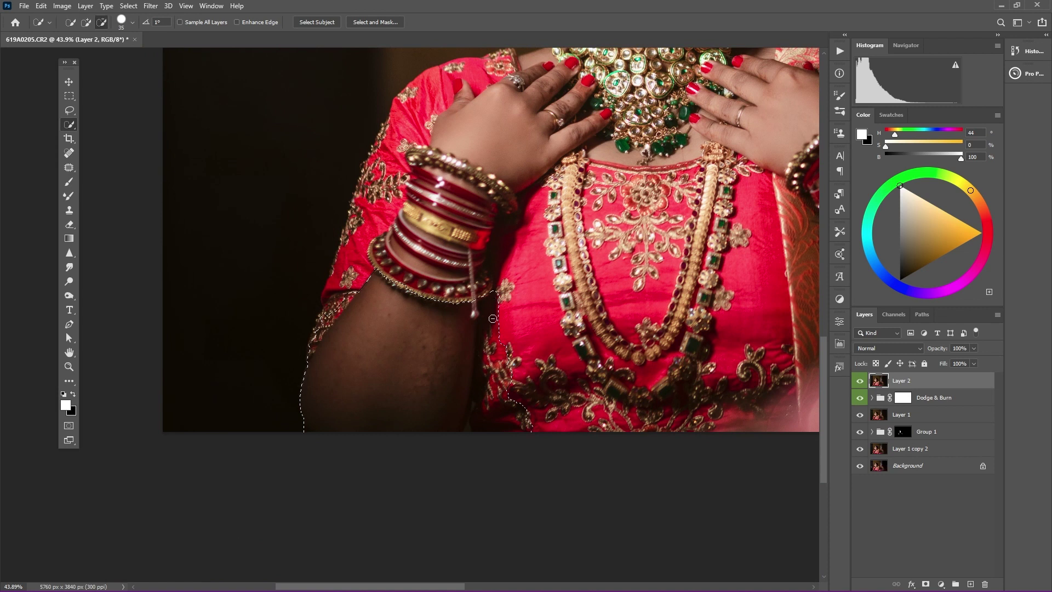
left_click_drag(489, 358, 489, 432)
left_click(489, 354, "alt")
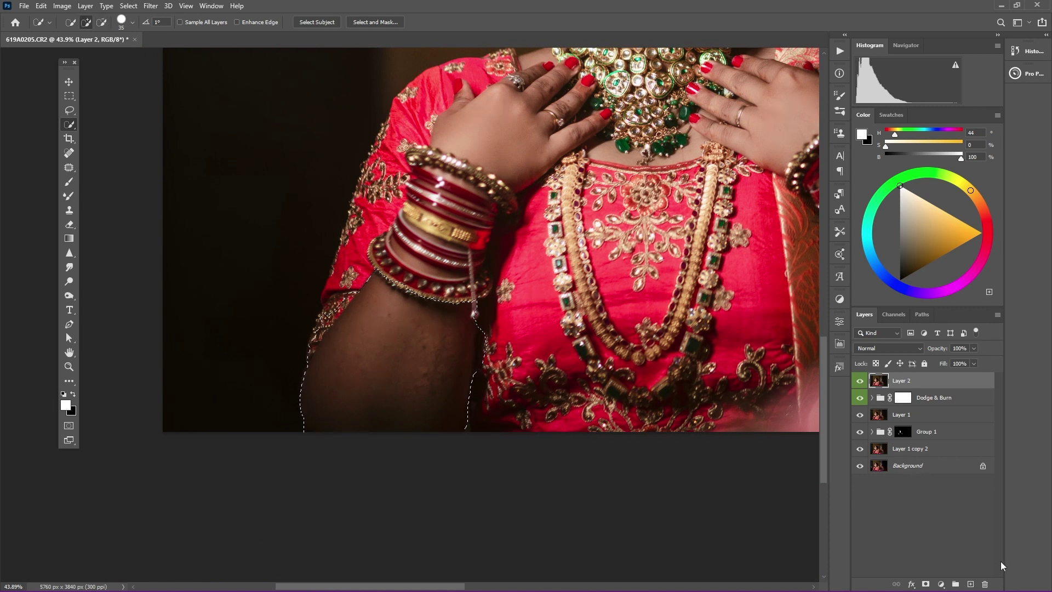
left_click(942, 584)
Step: Add a Selective Color layer with Reds Black at -65, and select it with Layer 2
left_click(942, 577)
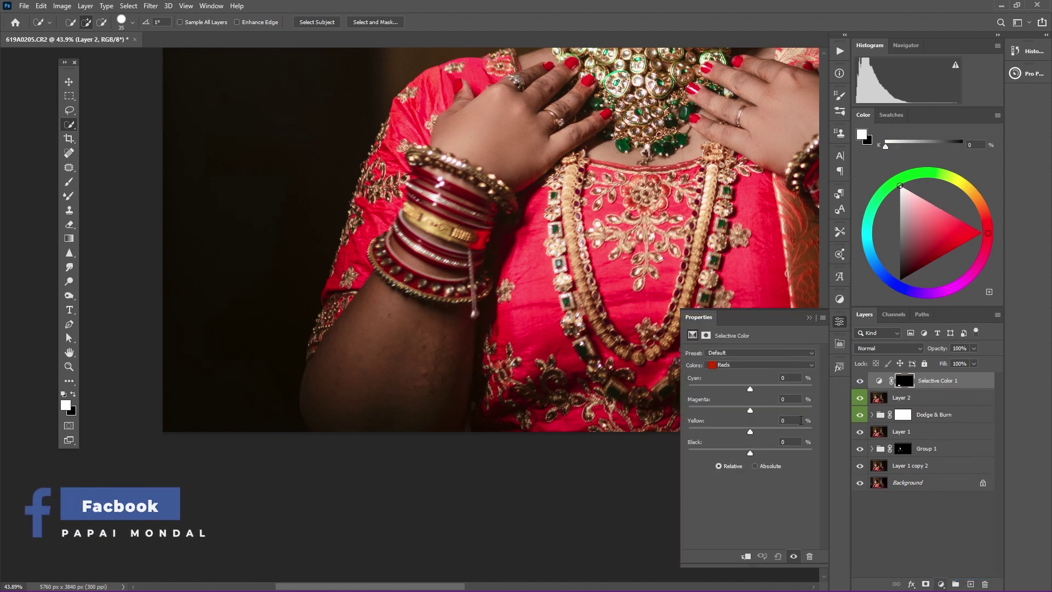
left_click_drag(715, 451, 709, 450)
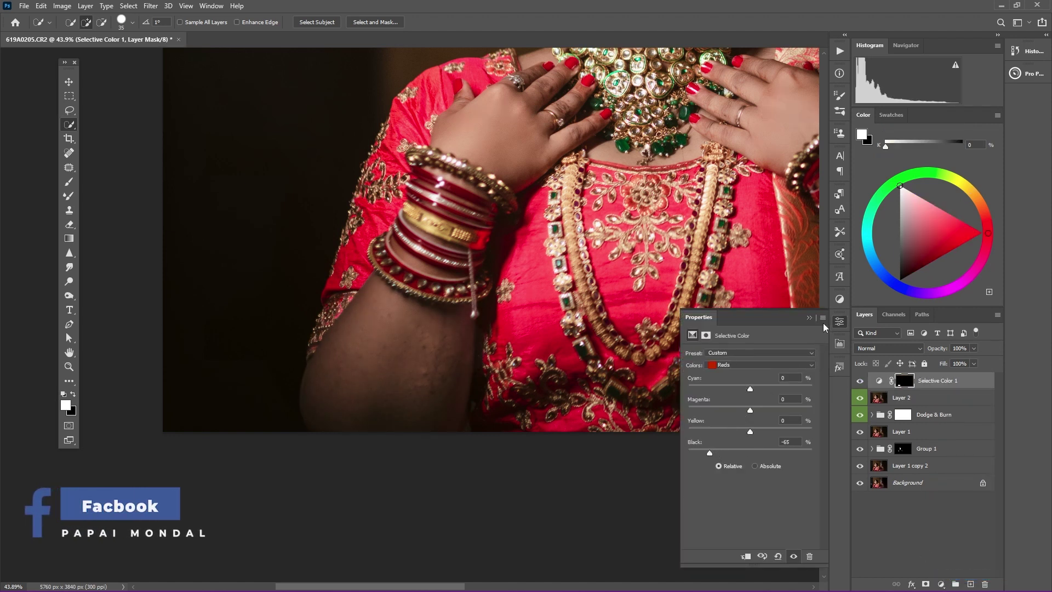
left_click(808, 319)
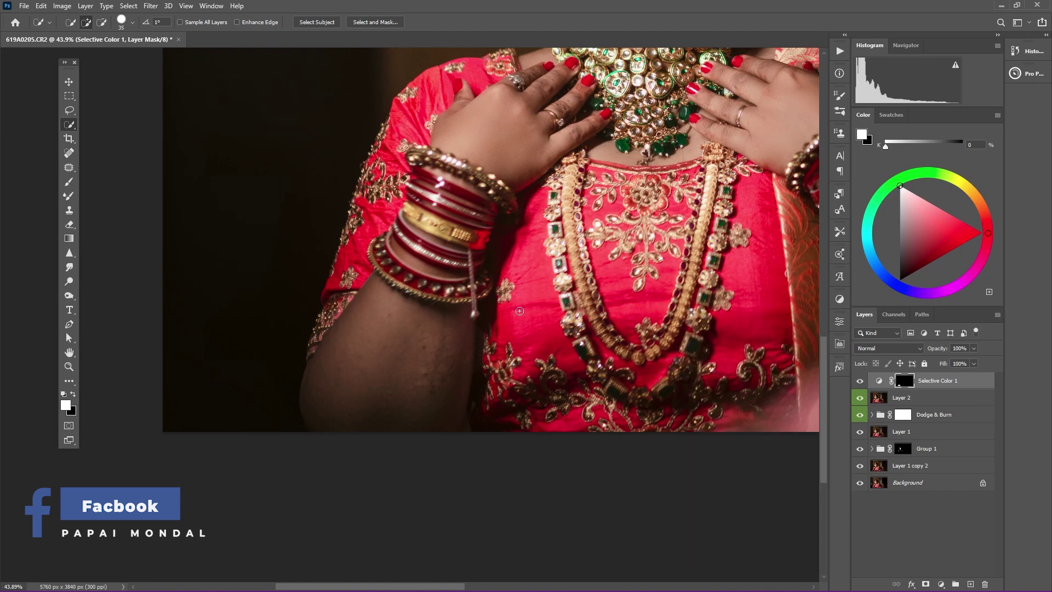
scroll(428, 249, "up", 5)
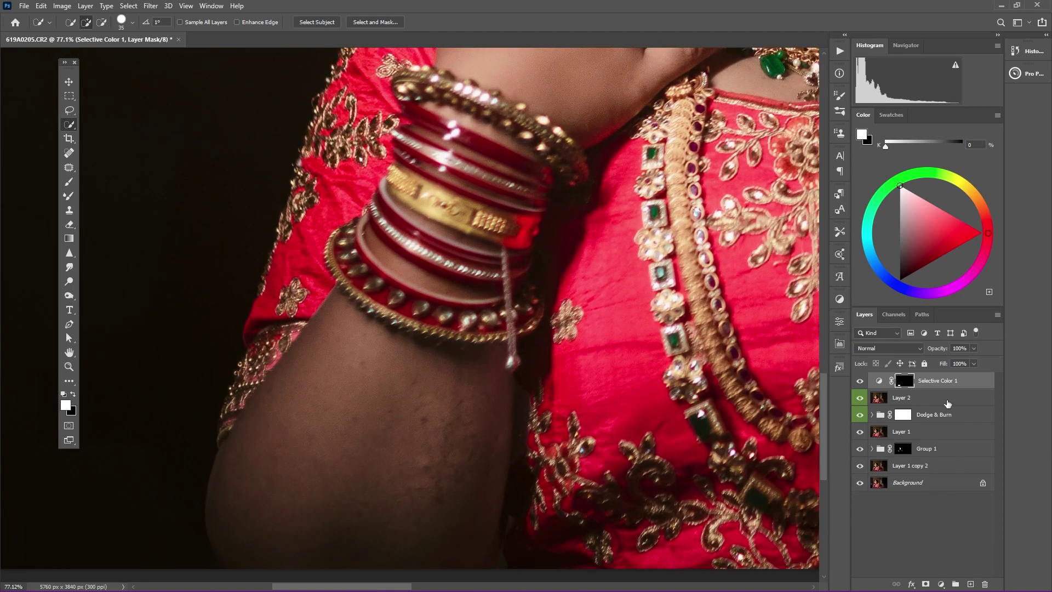
left_click(946, 403)
Step: Merge into Selective Color 1, then size the Mixer Brush to about 250 with the bride in view
key("ctrl+e")
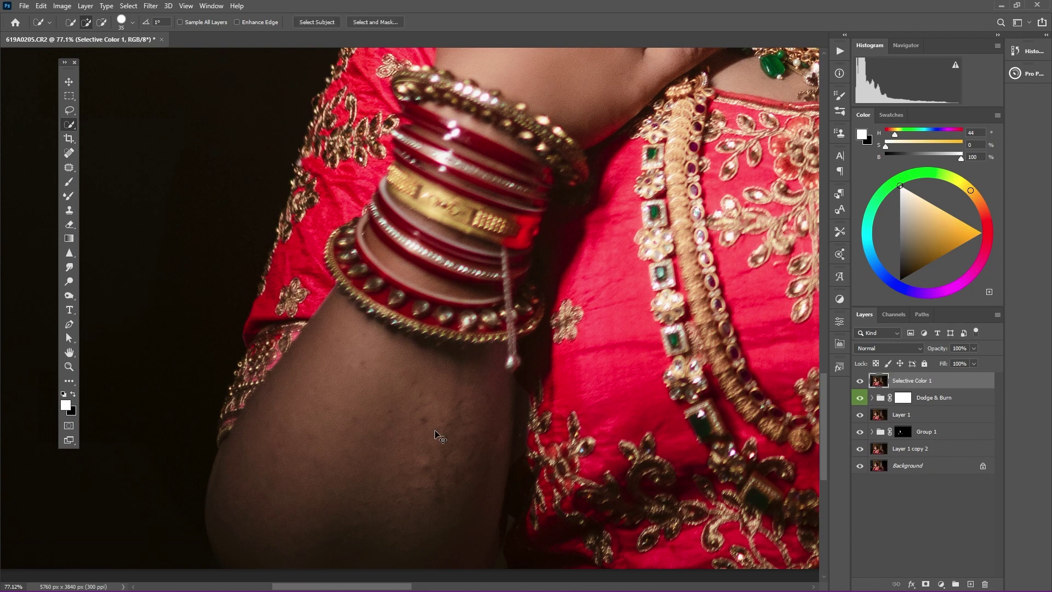
left_click(70, 194)
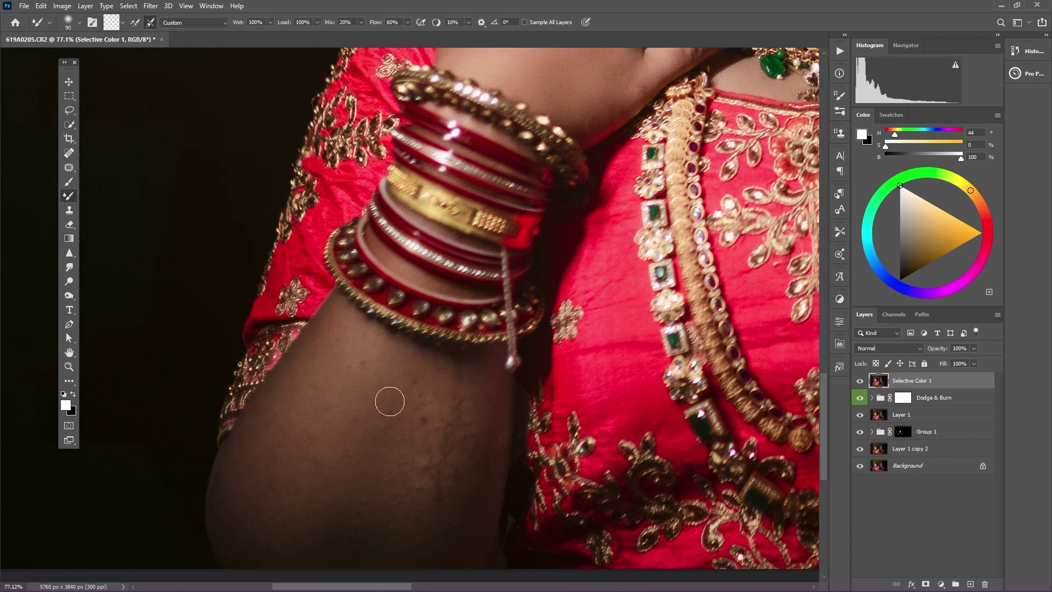
key("bracketleft")
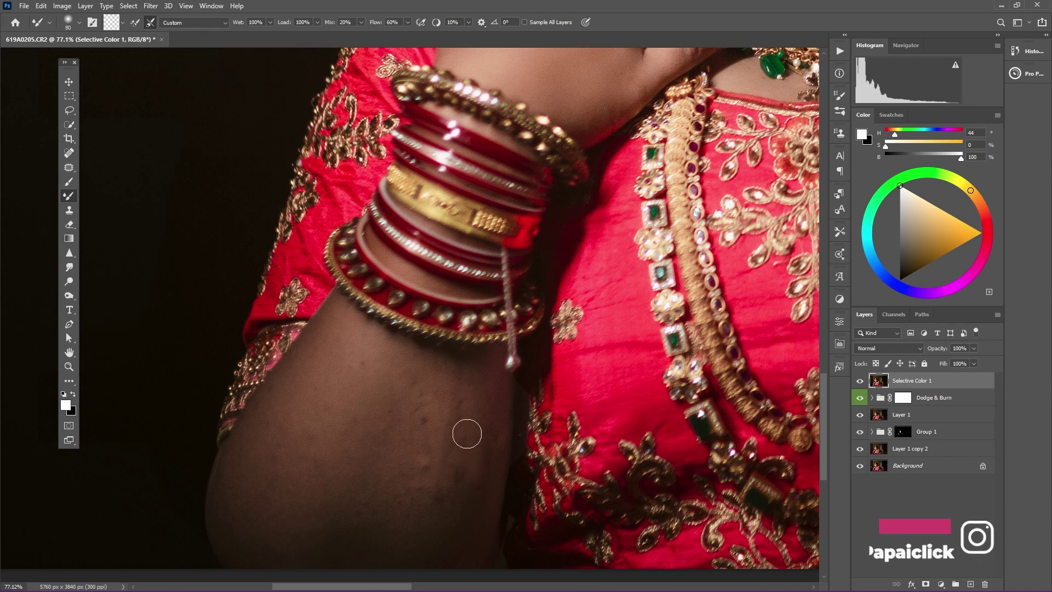
key("bracketright")
key("bracketright")
key("bracketright")
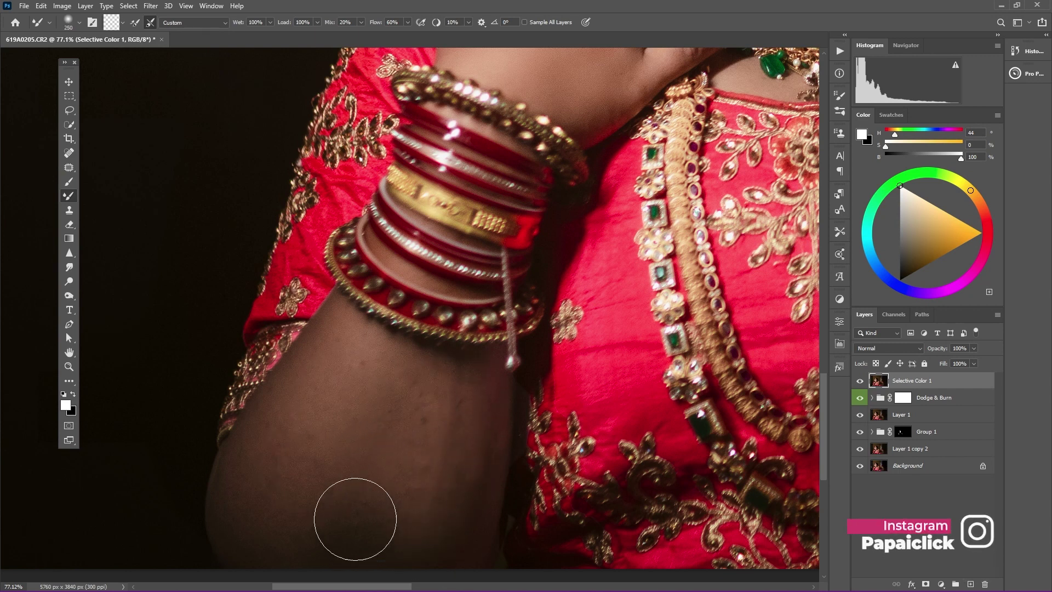
scroll(404, 488, "down", 3)
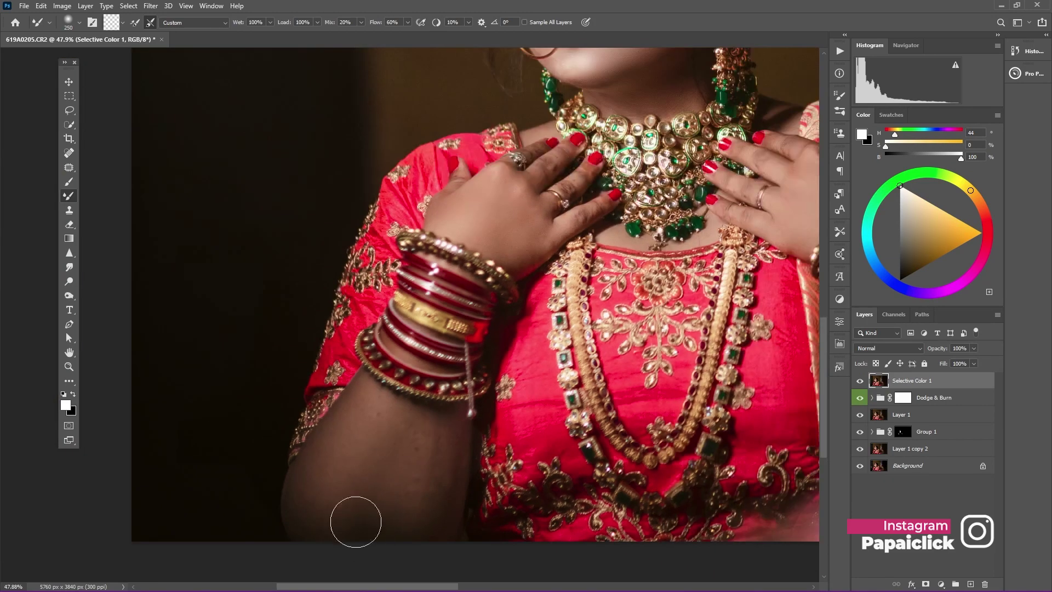
scroll(428, 495, "down", 1)
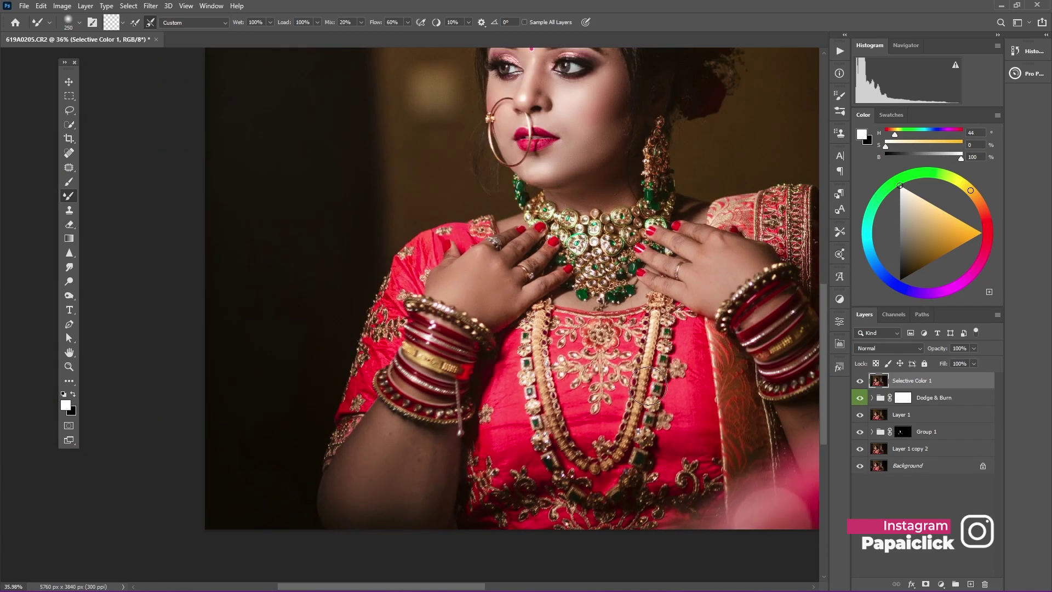
scroll(411, 490, "down", 1)
scroll(397, 487, "down", 1)
scroll(392, 485, "up", 1)
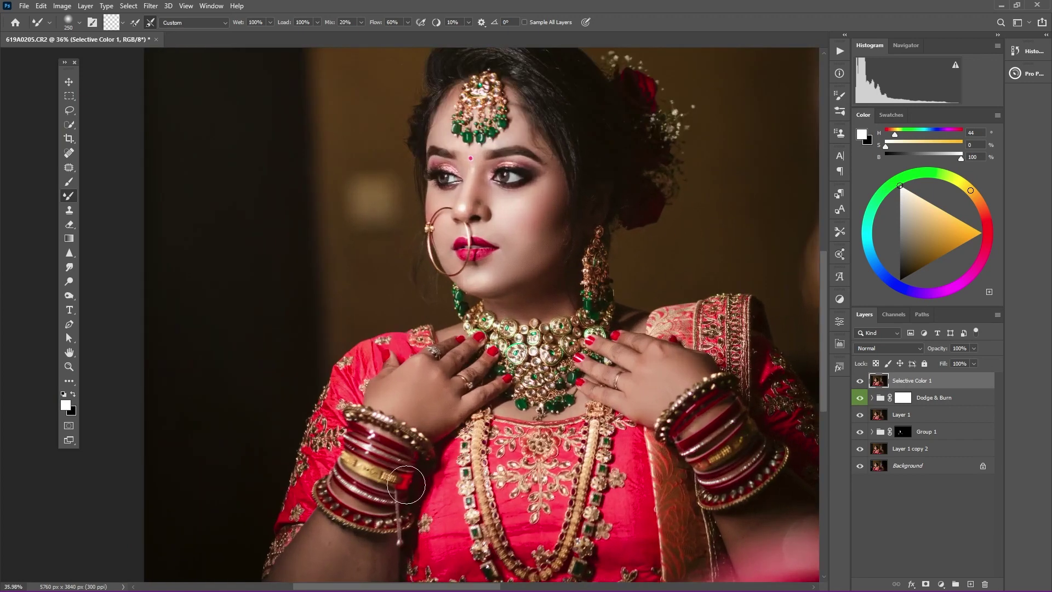
scroll(394, 482, "up", 1)
scroll(416, 479, "up", 1)
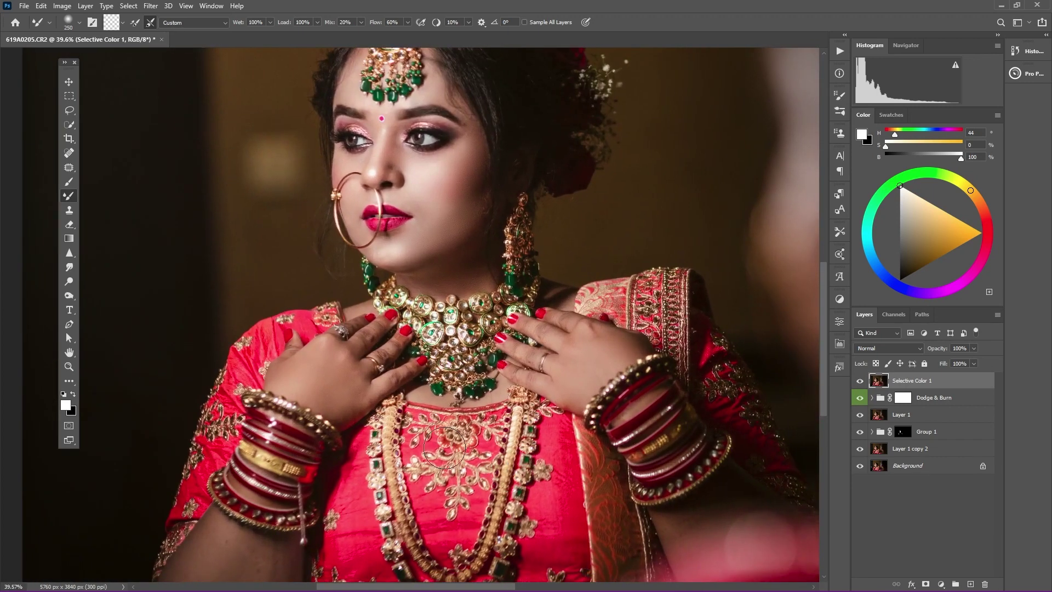
Step: Select the hands and necklace and add a Selective Color layer with Reds Black -35
left_click(69, 124)
left_click_drag(345, 385, 617, 419)
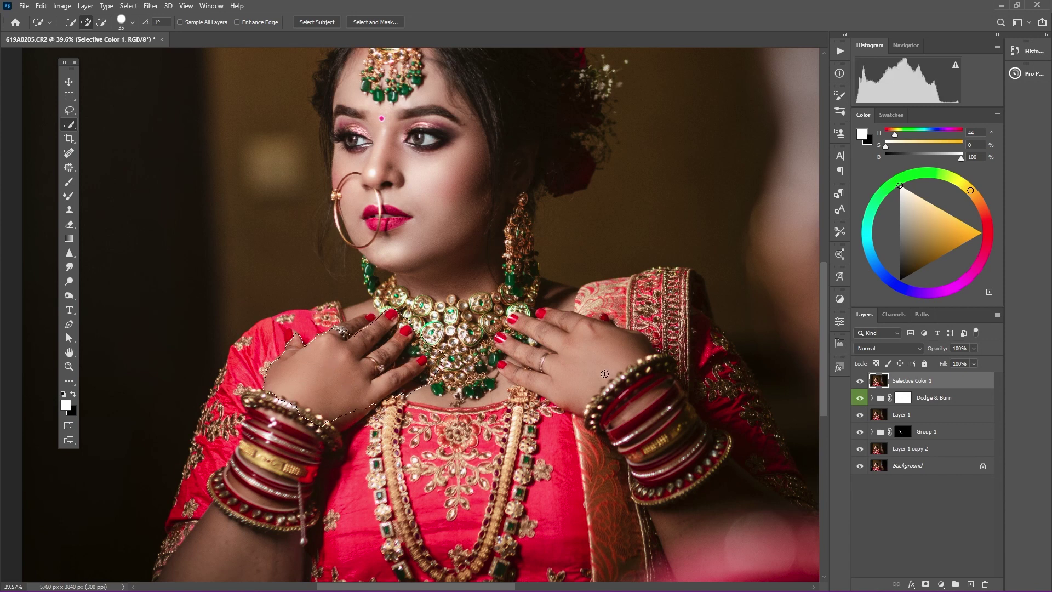
scroll(617, 419, "down", 2)
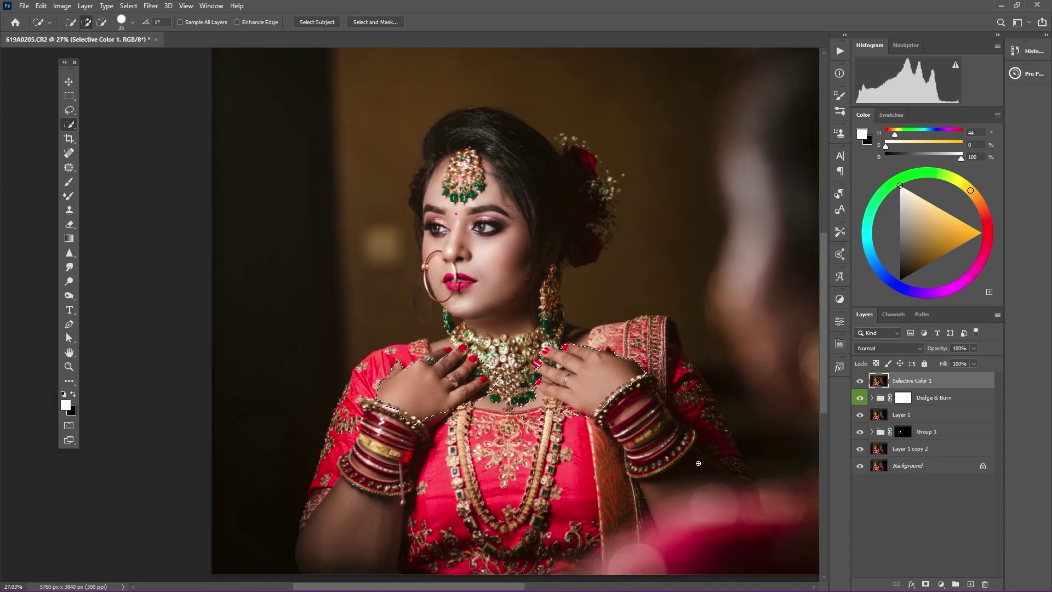
left_click(940, 583)
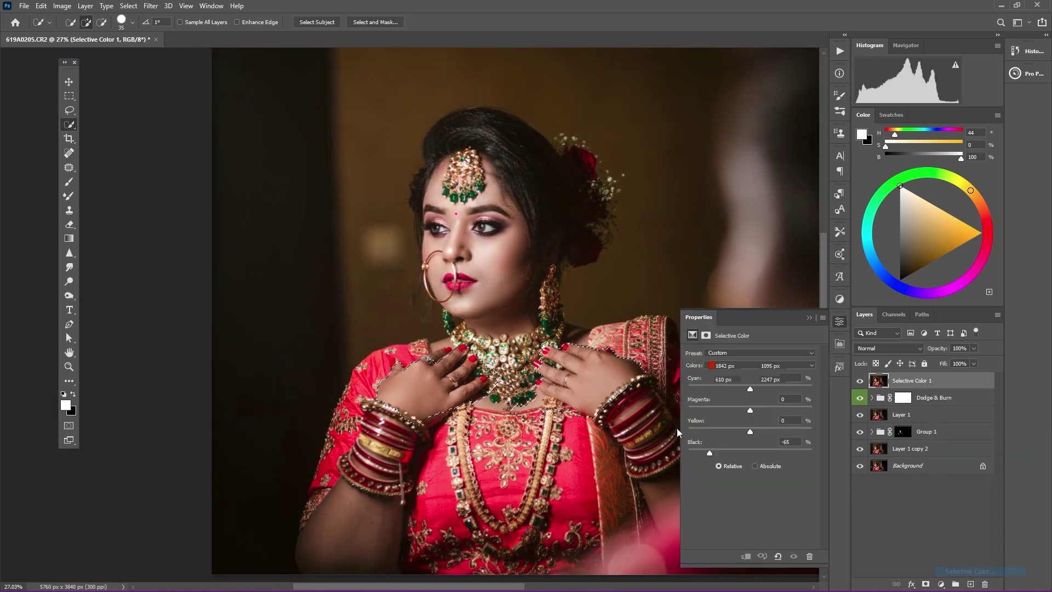
left_click_drag(733, 453, 731, 453)
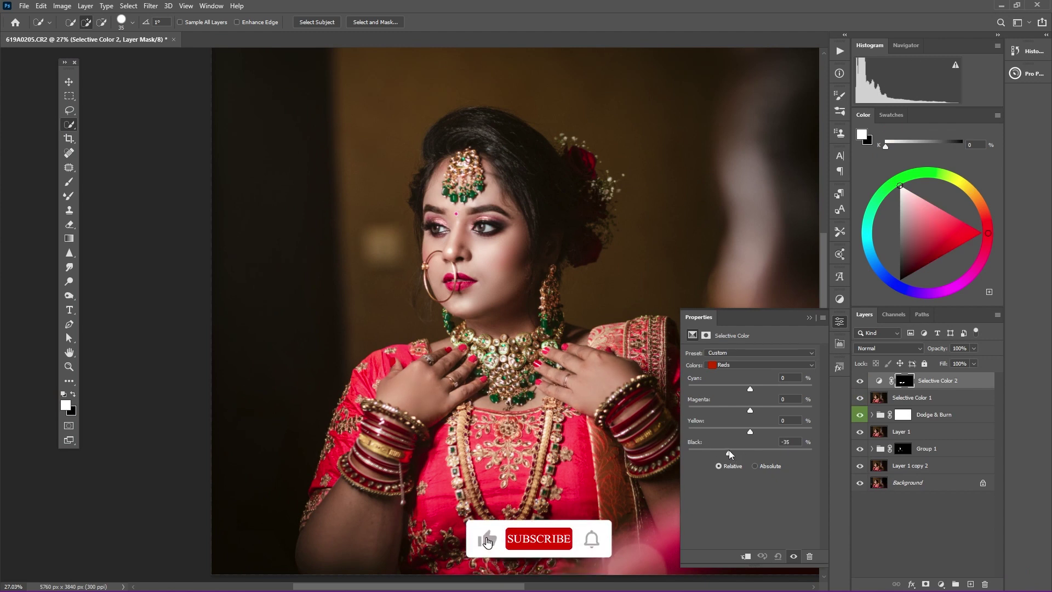
left_click(808, 317)
Step: Merge it with Selective Color 1, duplicate the result, and open the copy in Camera Raw Filter
left_click(926, 403, "shift")
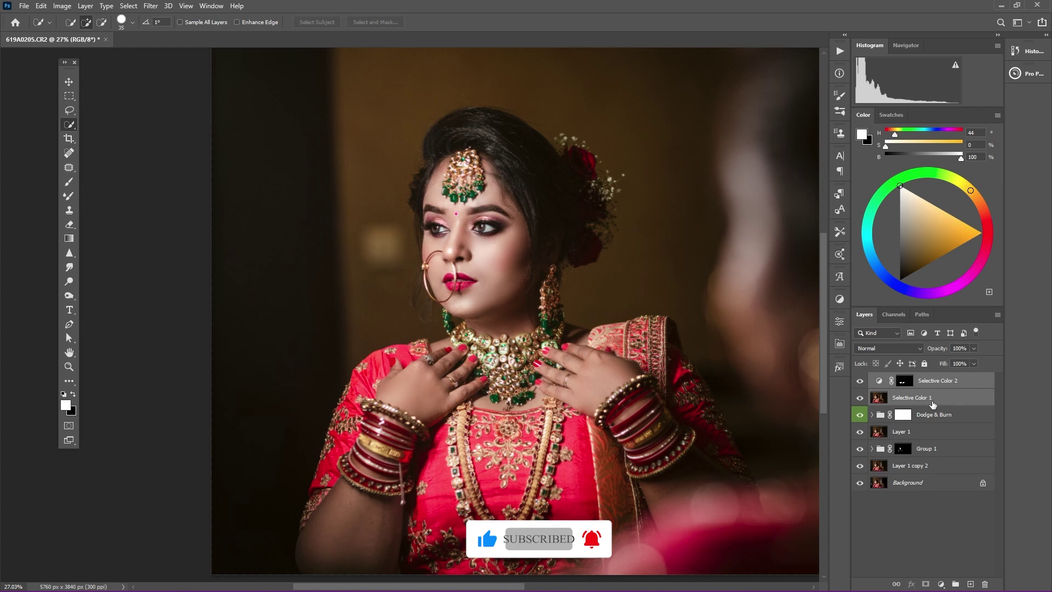
key("ctrl+e")
key("ctrl+j")
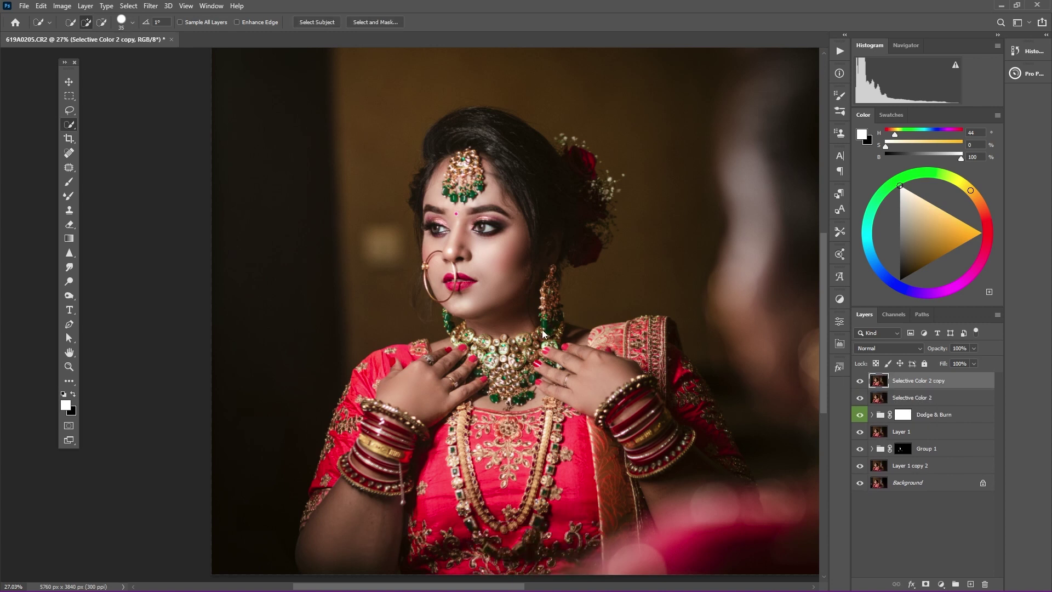
key("ctrl+shift+a")
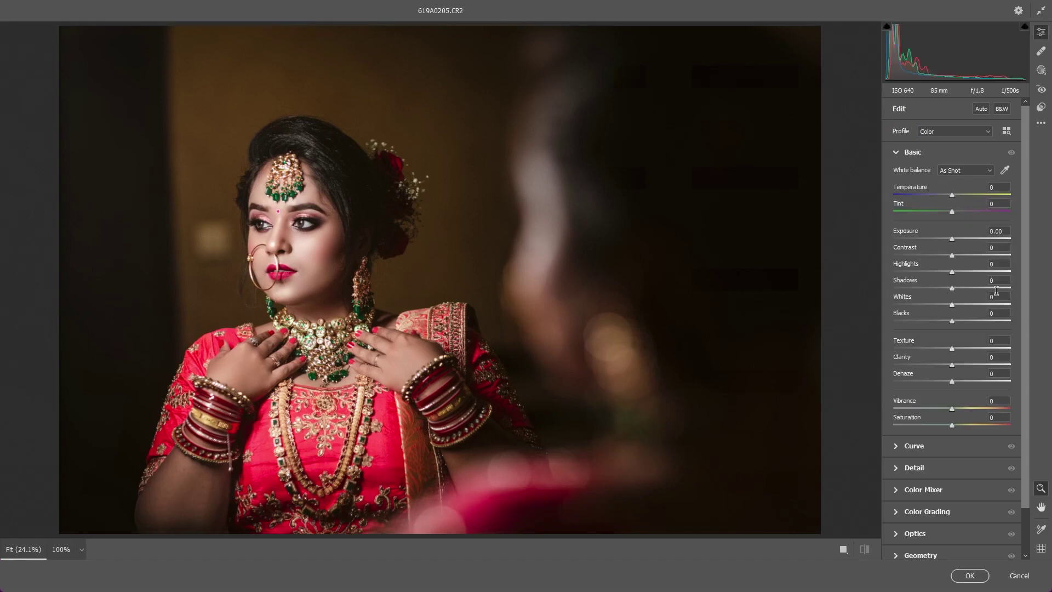
Step: In Camera Raw, apply Auto tones, Exposure +0.50, Vibrance +17 and Clarity +10, then confirm
left_click(843, 549)
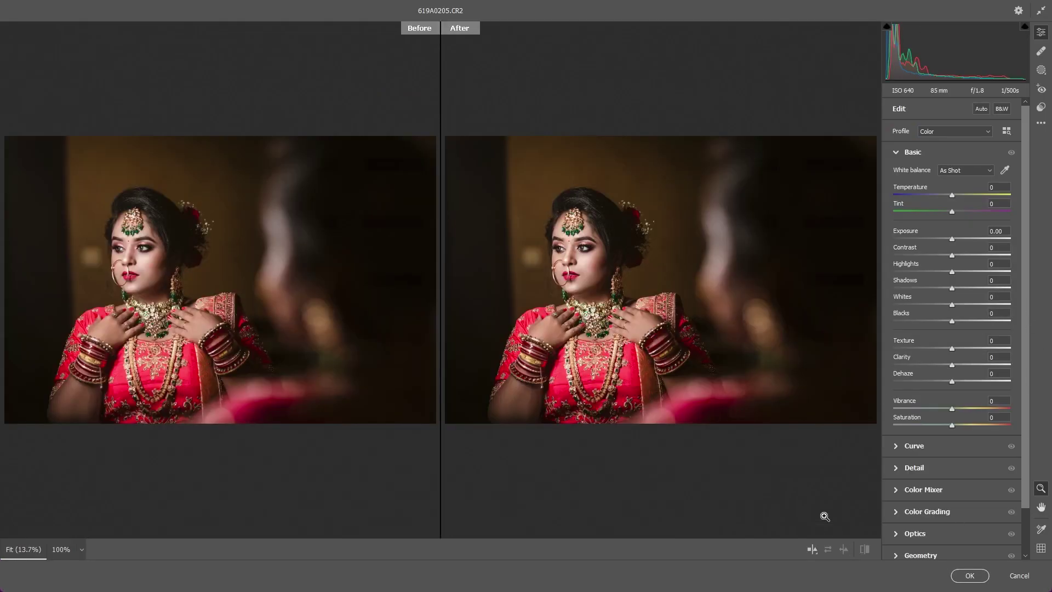
scroll(602, 289, "up", 1)
scroll(602, 289, "down", 1)
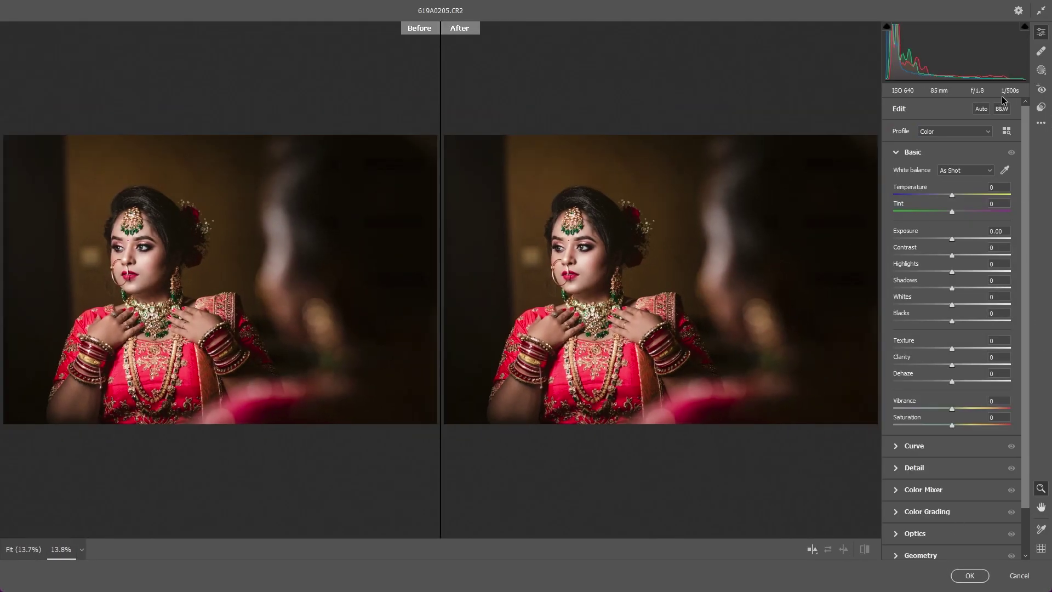
left_click(982, 111)
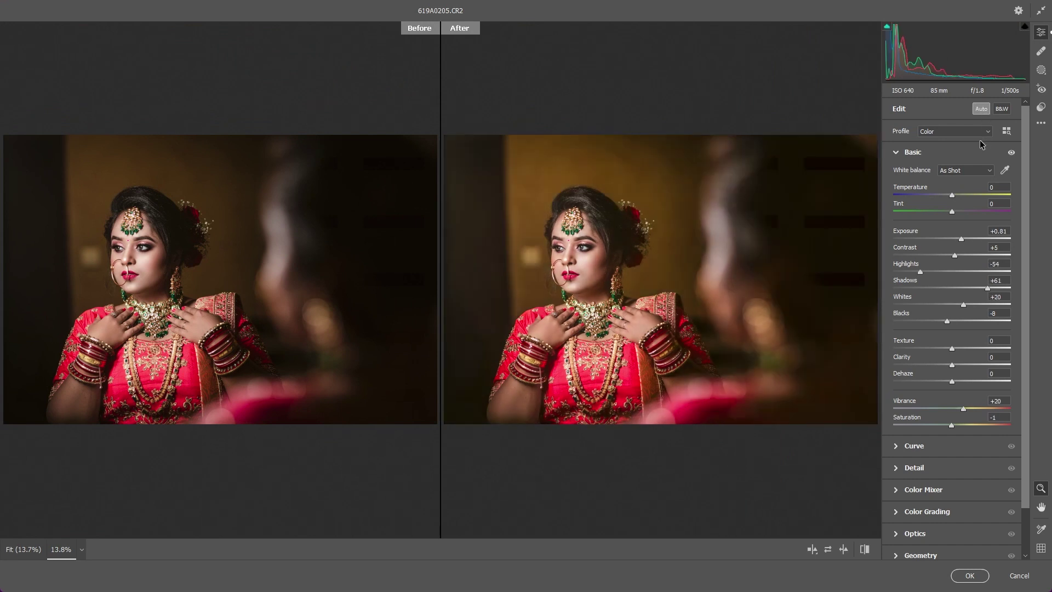
left_click_drag(964, 238, 956, 239)
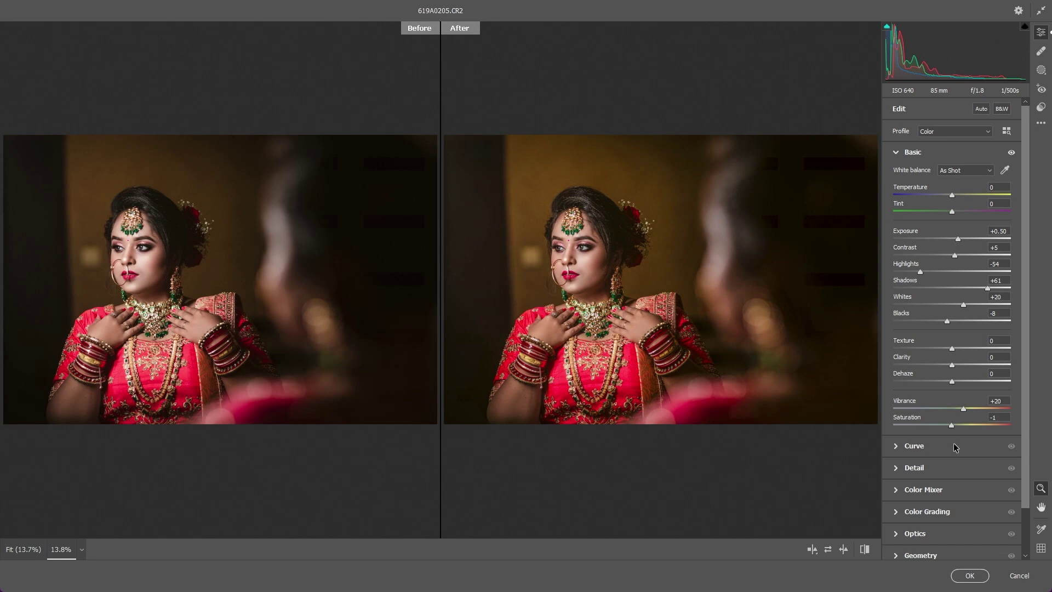
left_click_drag(963, 408, 961, 408)
left_click_drag(951, 364, 957, 365)
key("ctrl+plus")
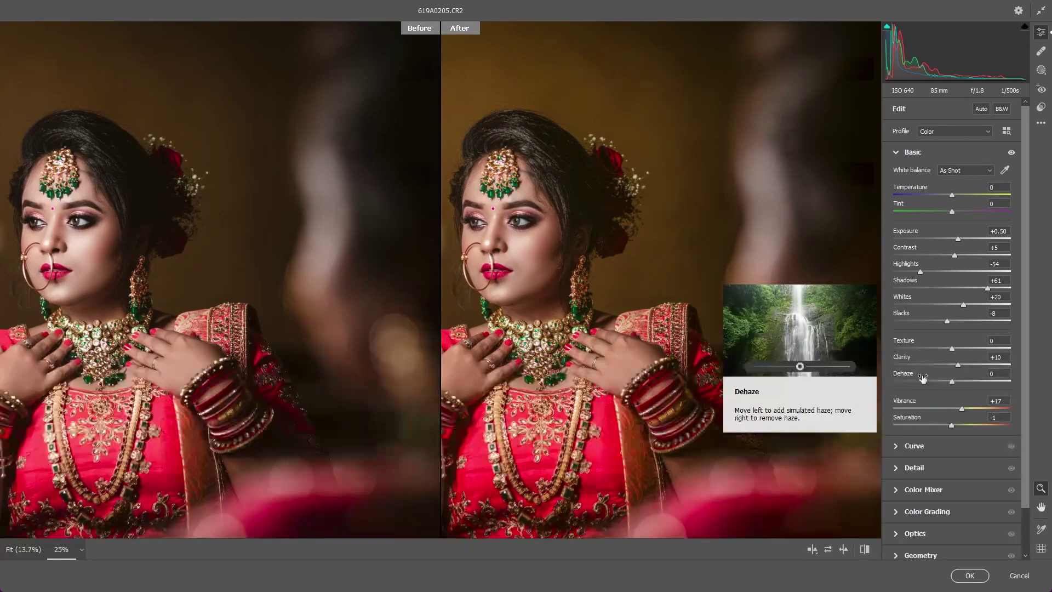
key("ctrl+minus")
key("ctrl+plus")
key("ctrl+plus")
key("ctrl+plus")
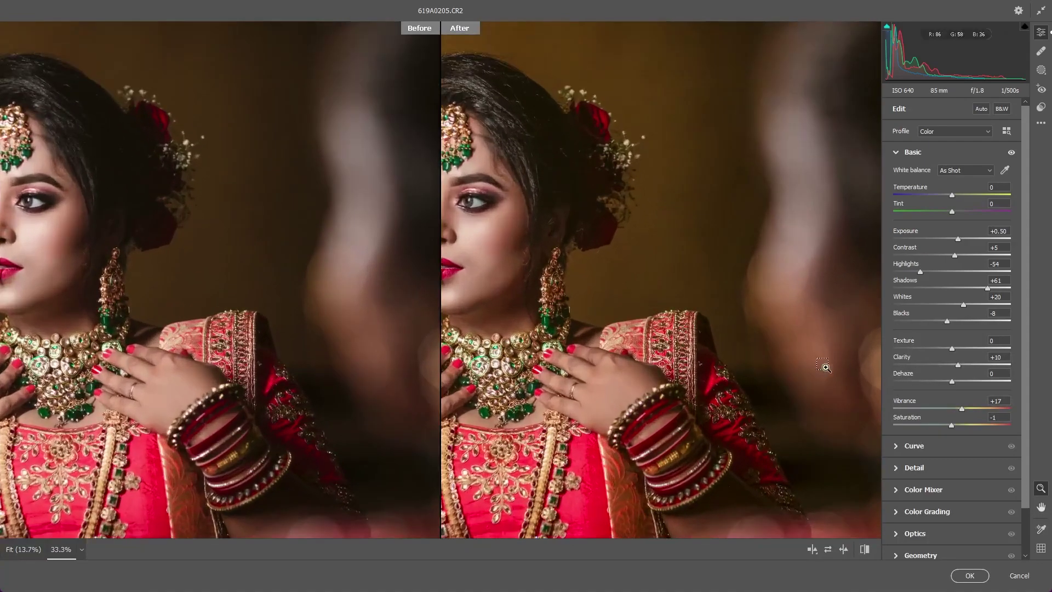
left_click(968, 576)
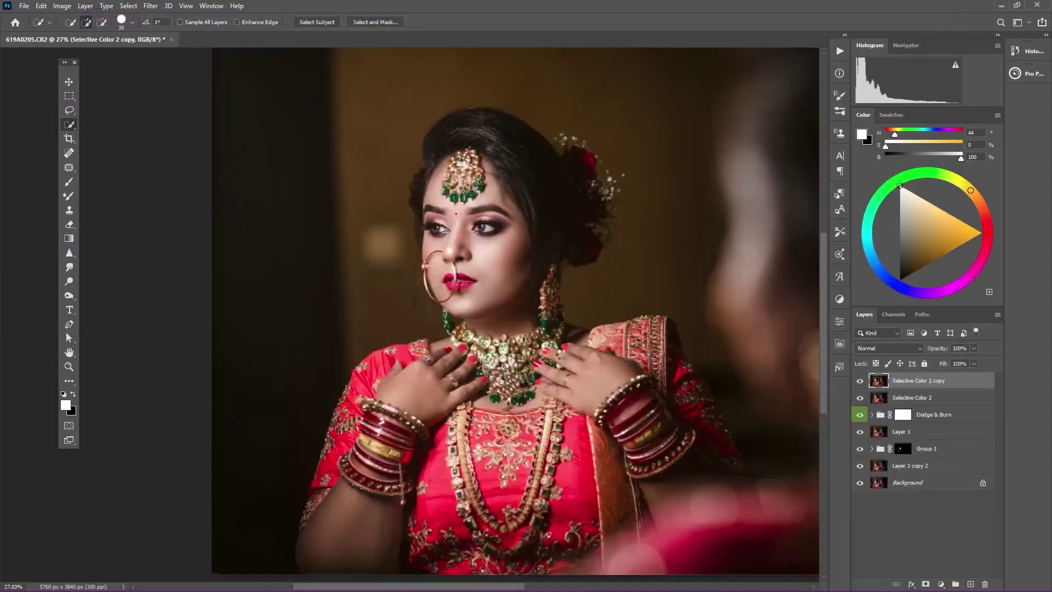
Step: Add a layer mask to Selective Color 2 copy, use the Brush with black, and co-select Selective Color 2
scroll(569, 341, "down", 2)
scroll(573, 340, "down", 3)
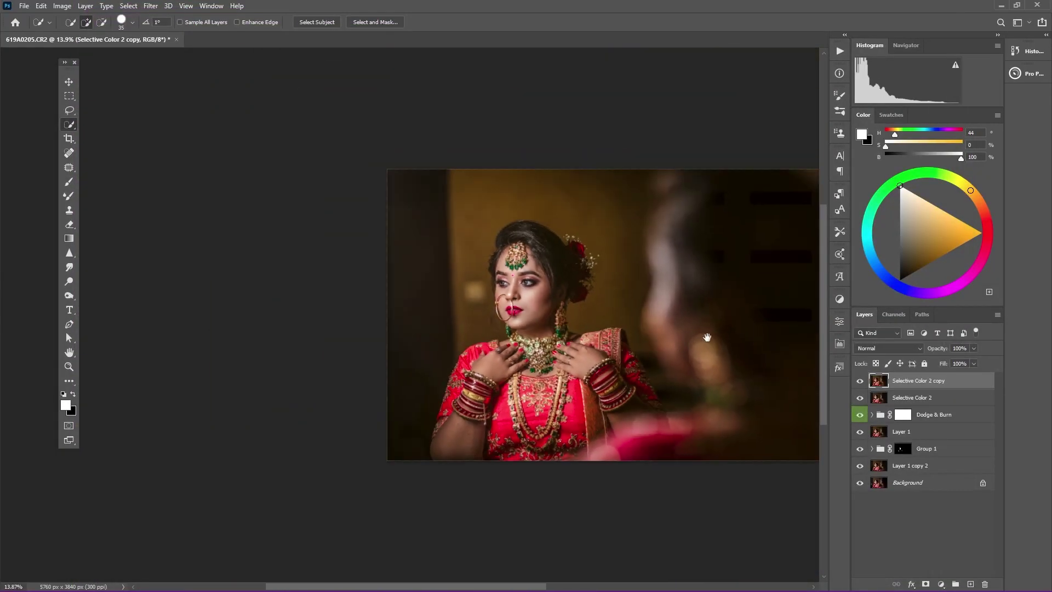
left_click_drag(707, 337, 563, 340)
scroll(567, 317, "up", 1)
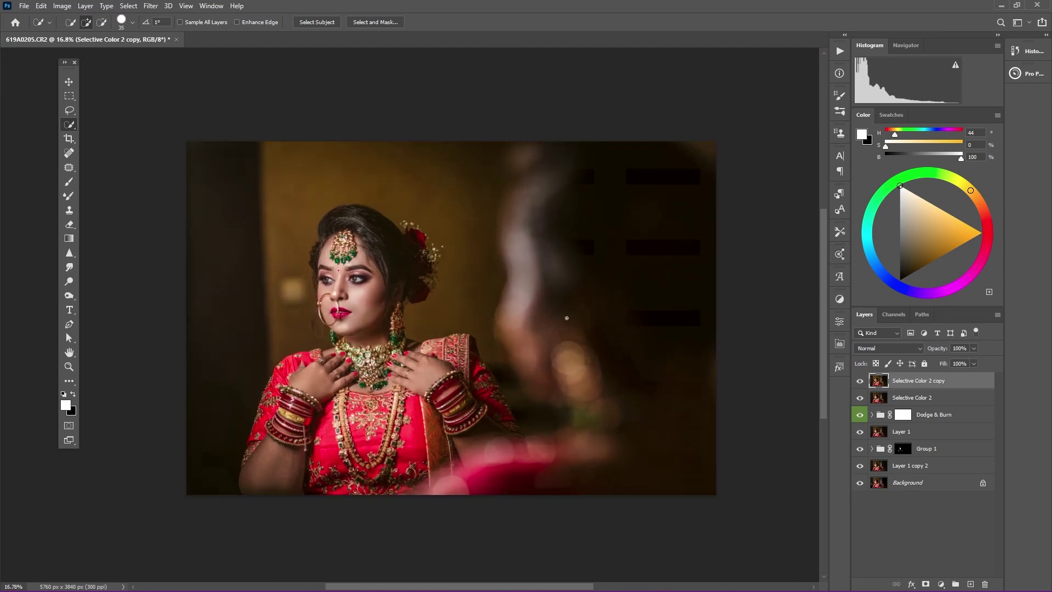
left_click(925, 584)
left_click(69, 184)
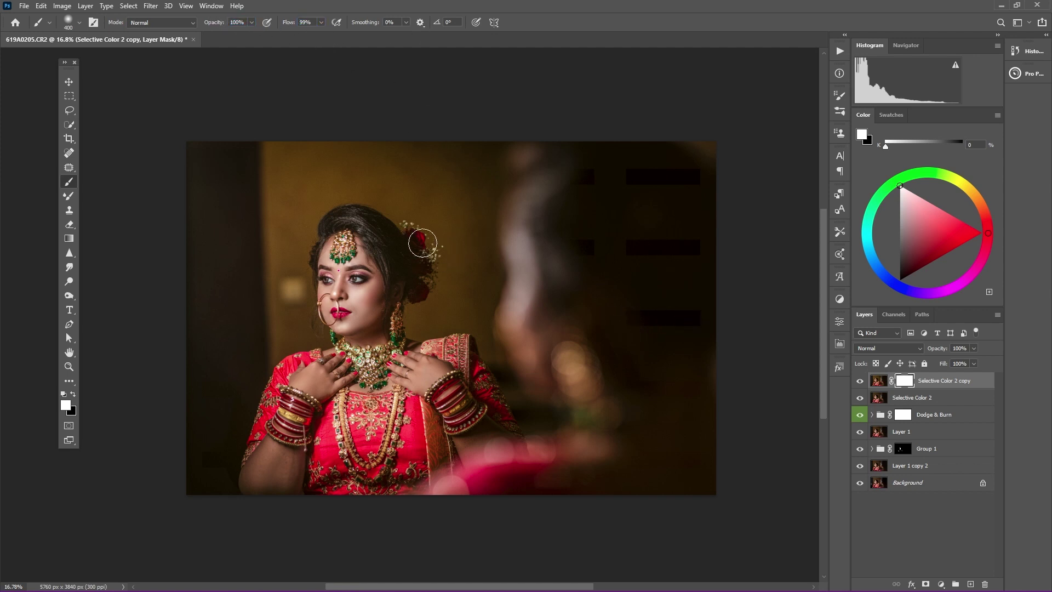
key("x")
key("x")
scroll(702, 263, "down", 2)
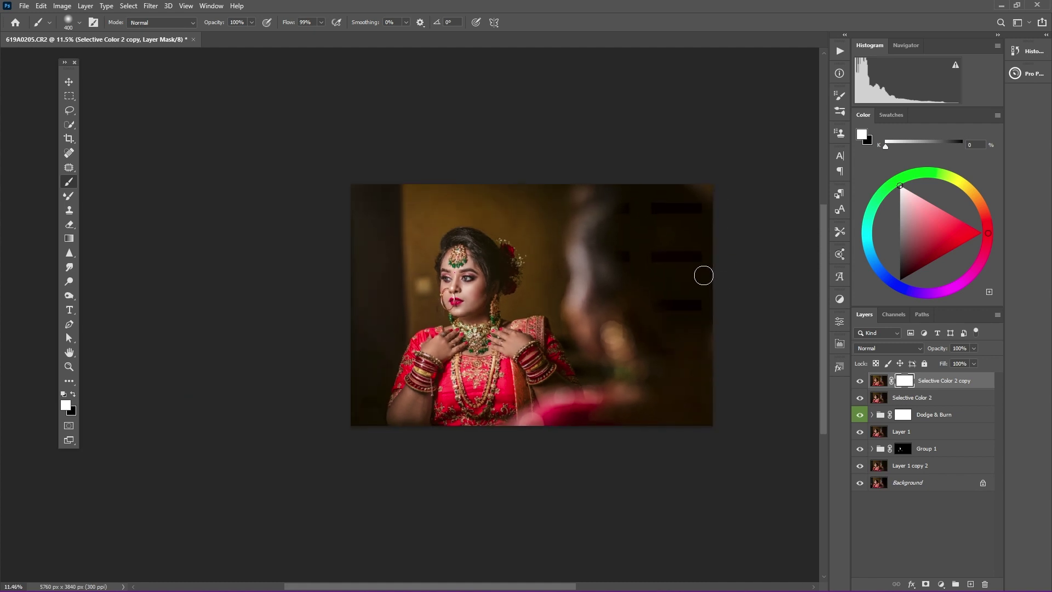
left_click(911, 400, "shift")
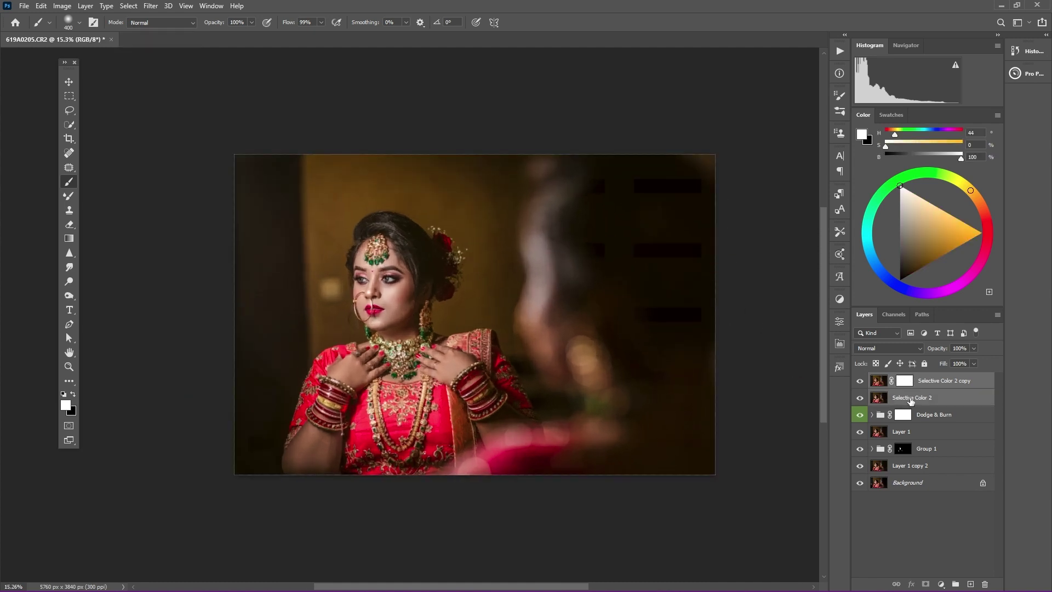
Step: Merge the two selected layers into Selective Color 2 copy and compare against the Background alone
key("ctrl+e")
left_click(859, 466, "alt")
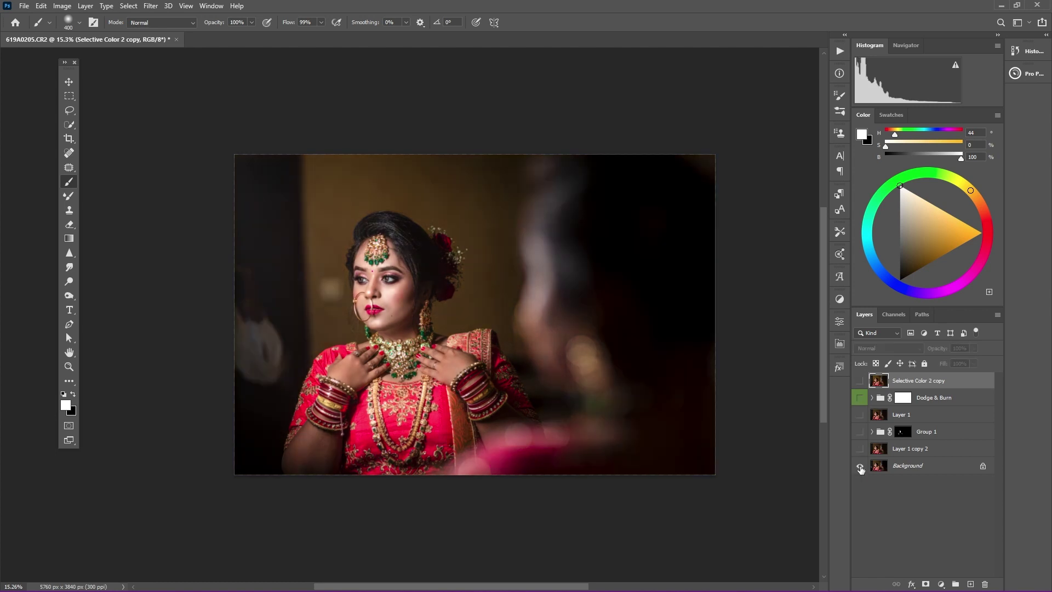
left_click(859, 466, "alt")
scroll(654, 329, "up", 1)
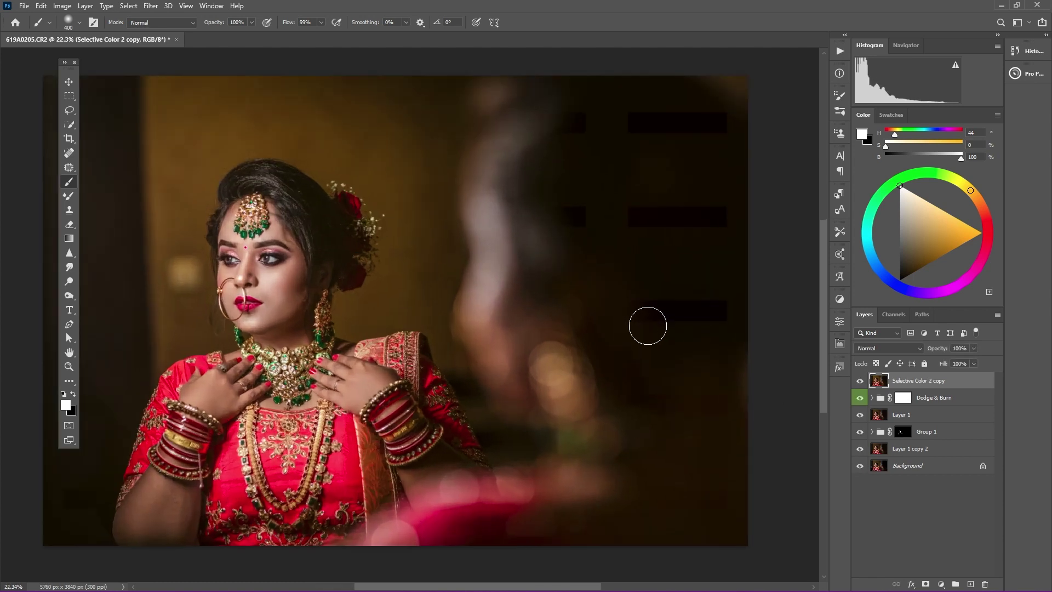
scroll(654, 329, "up", 1)
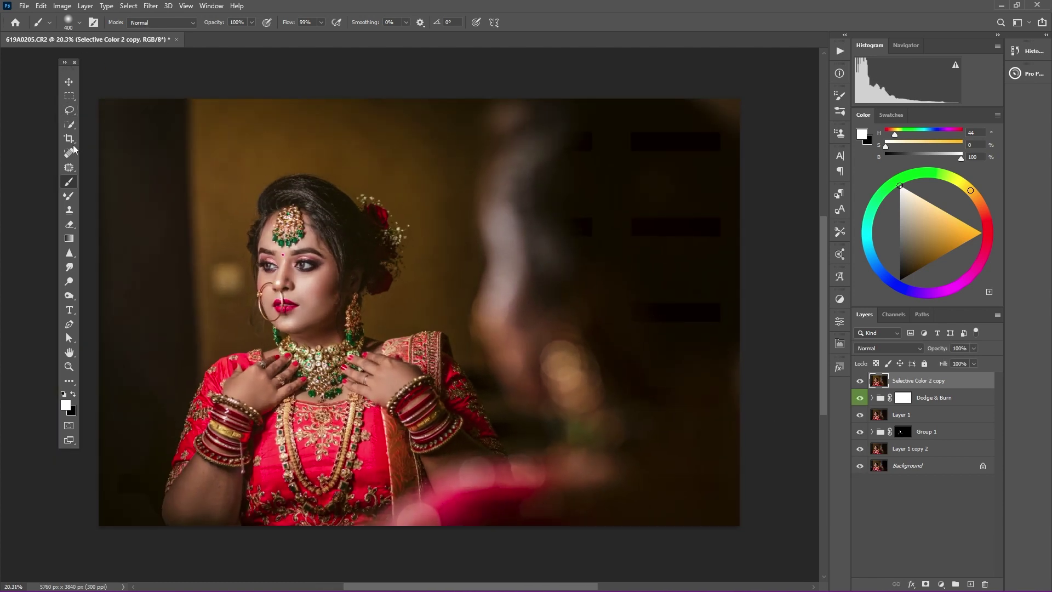
Step: Patch away the dark bars in the blurred right background with the Patch tool, then deselect
left_click(70, 168)
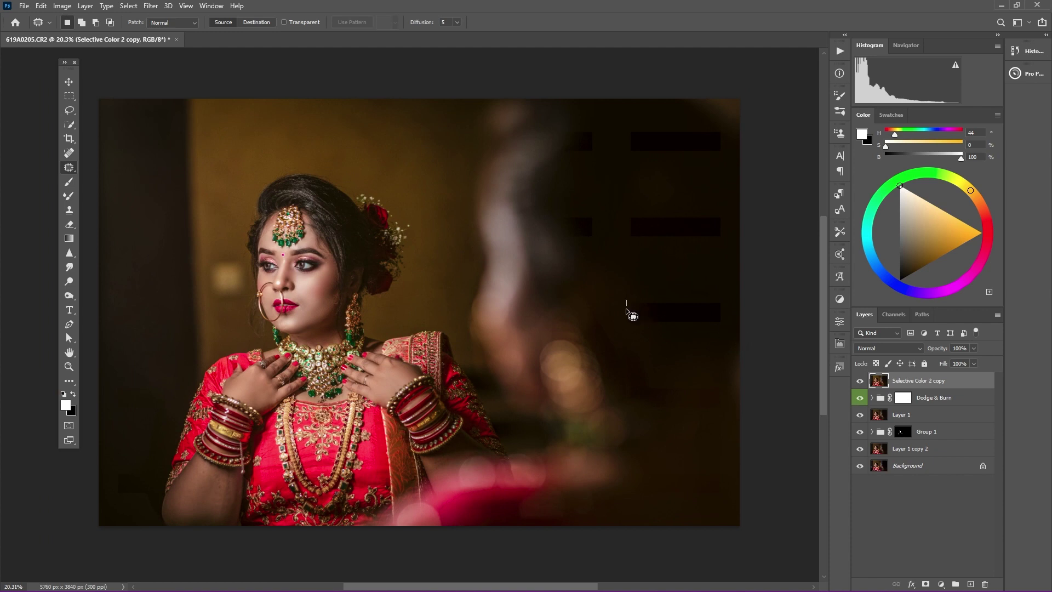
left_click_drag(626, 311, 679, 330)
left_click_drag(709, 299, 710, 300)
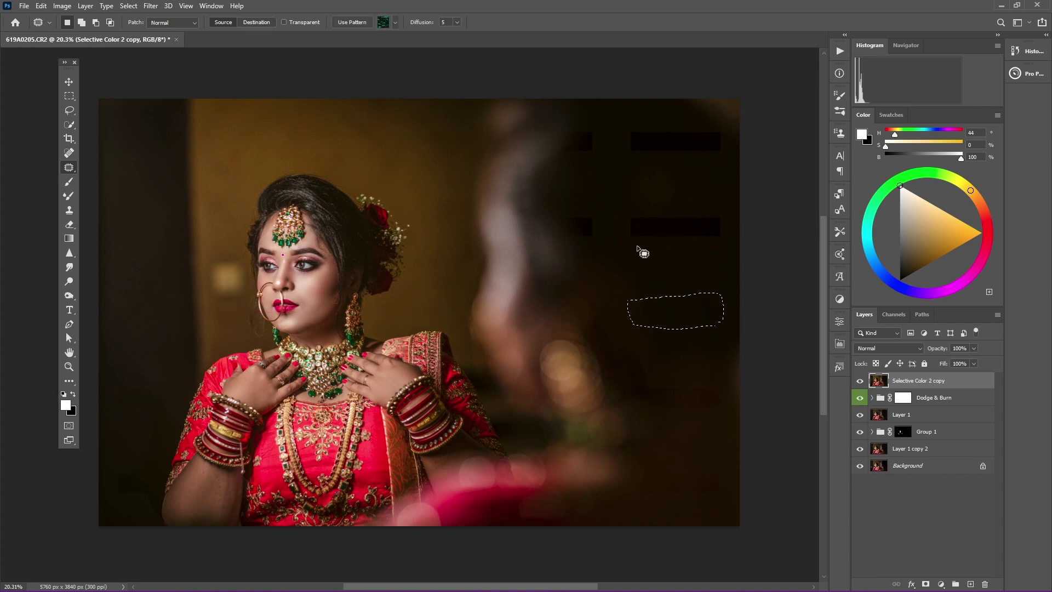
mouse_move(647, 211)
left_mouse_down()
mouse_move(660, 250)
mouse_move(647, 212)
mouse_move(667, 186)
left_mouse_up()
mouse_move(683, 123)
left_mouse_down()
mouse_move(640, 129)
mouse_move(635, 145)
mouse_move(560, 136)
mouse_move(594, 131)
mouse_move(579, 177)
left_mouse_up()
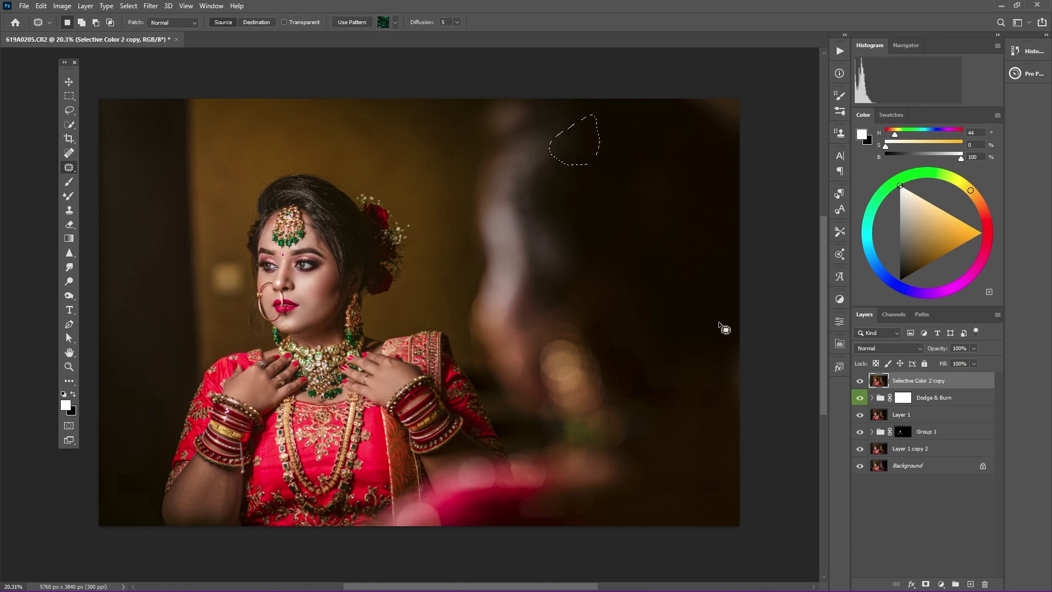
left_click_drag(723, 329, 722, 314)
key("ctrl+d")
scroll(548, 263, "down", 2)
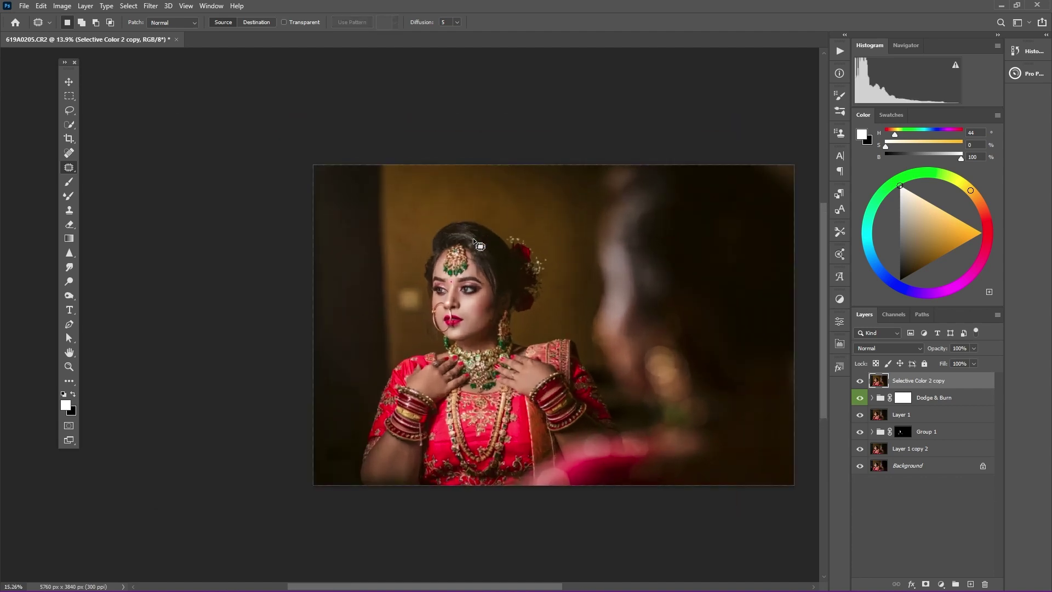
scroll(472, 238, "up", 3)
scroll(478, 327, "up", 2)
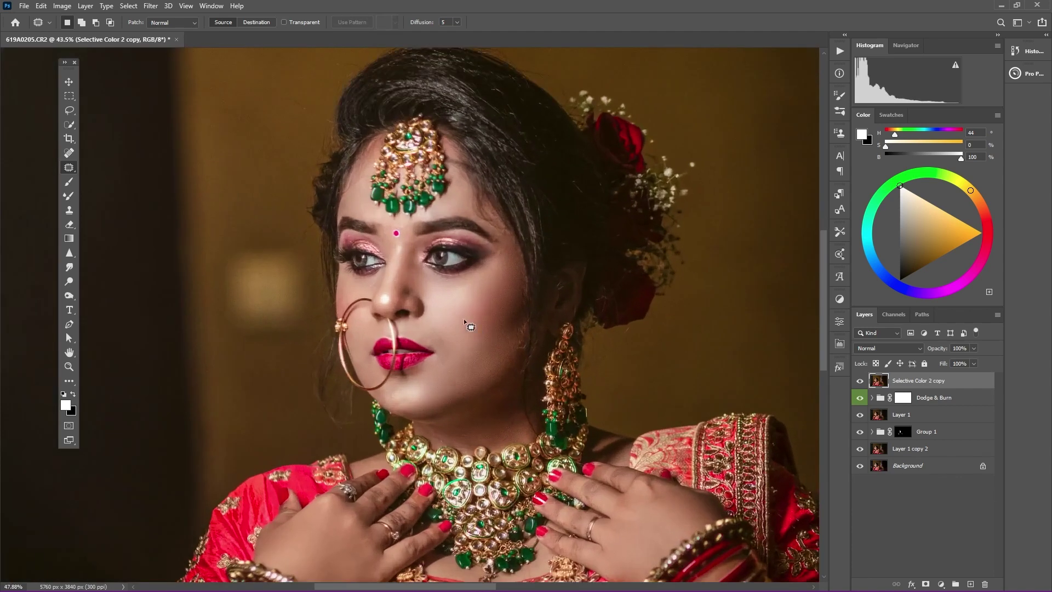
Step: Create a Retouch Pro Whiten Eyes group from the EYES options
left_click(70, 82)
scroll(307, 241, "up", 5)
left_click_drag(707, 307, 567, 314)
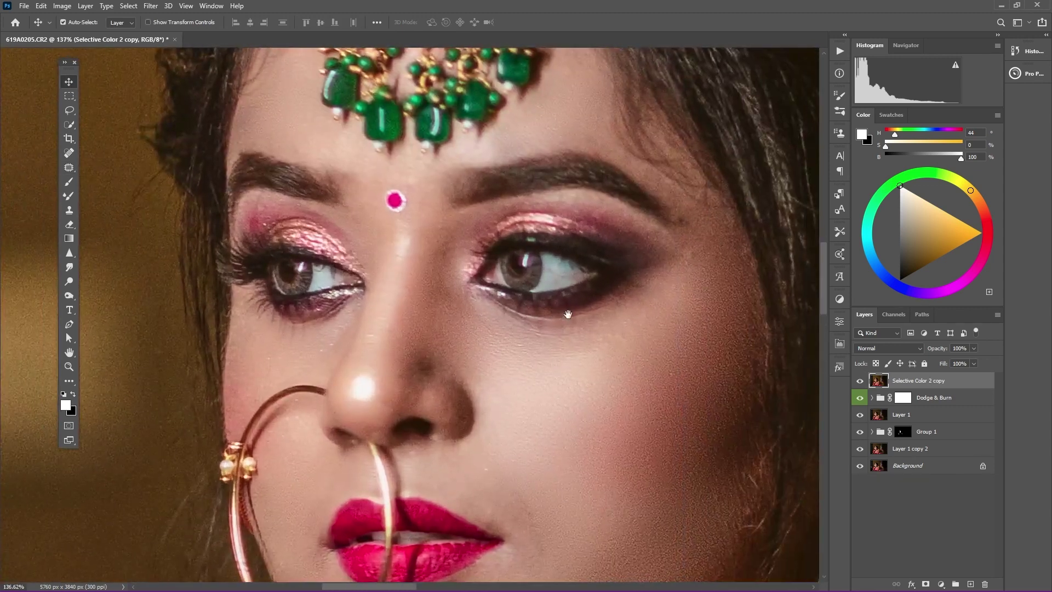
left_click(839, 343)
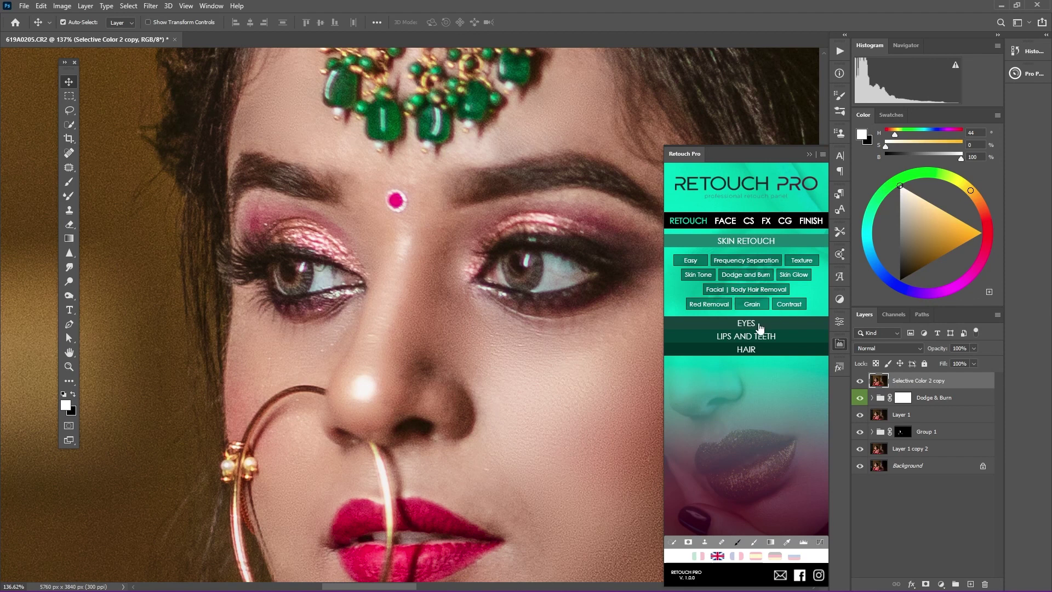
left_click(759, 324)
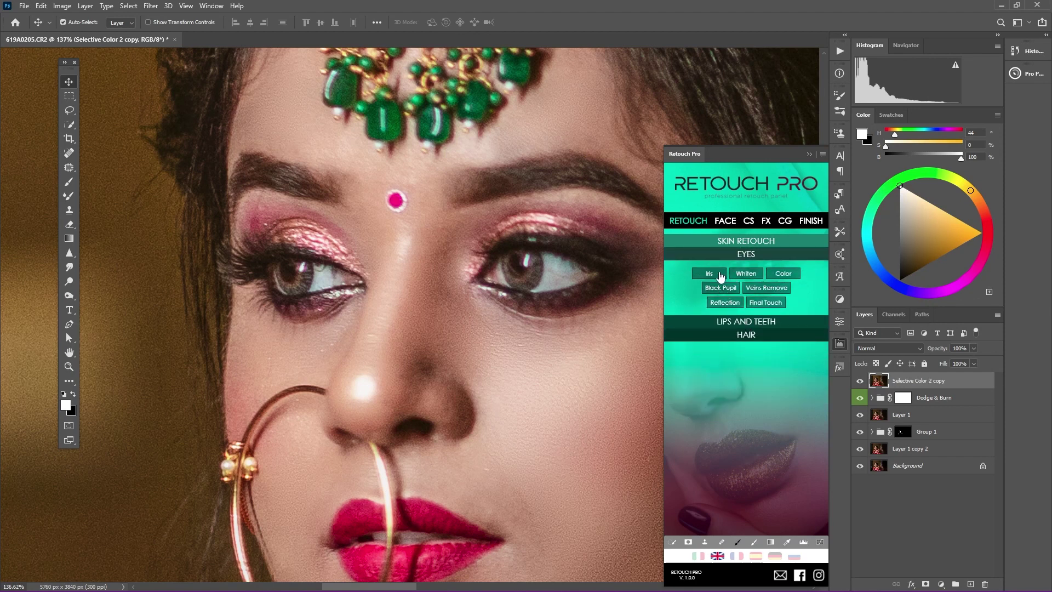
left_click(745, 273)
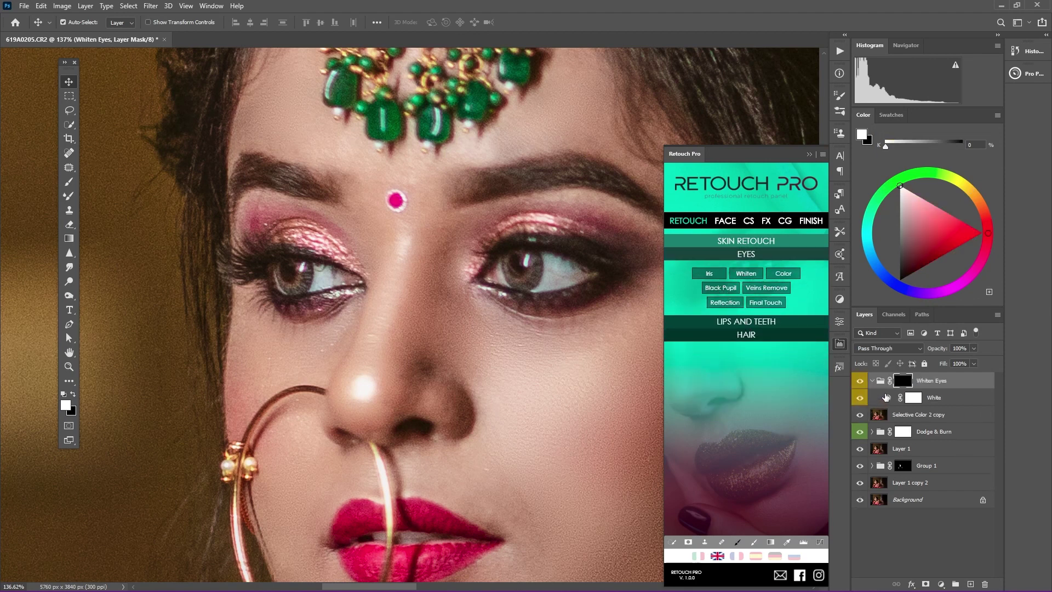
Step: Paint the Whiten Eyes mask over both eye whites with a small brush
left_click(69, 181)
scroll(405, 329, "up", 5)
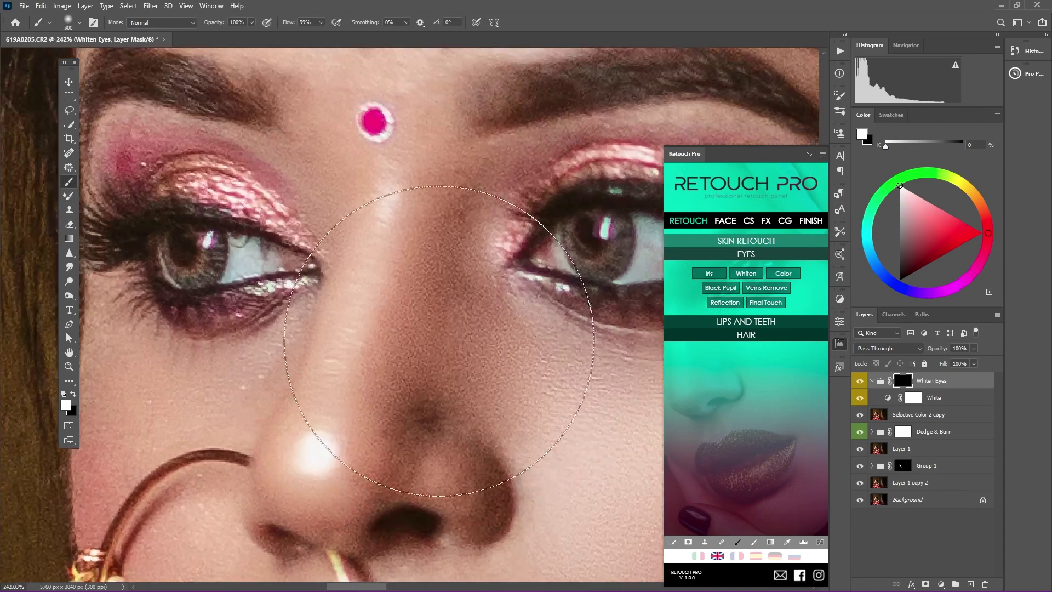
key("bracketleft")
key("bracketleft")
key("bracketleft")
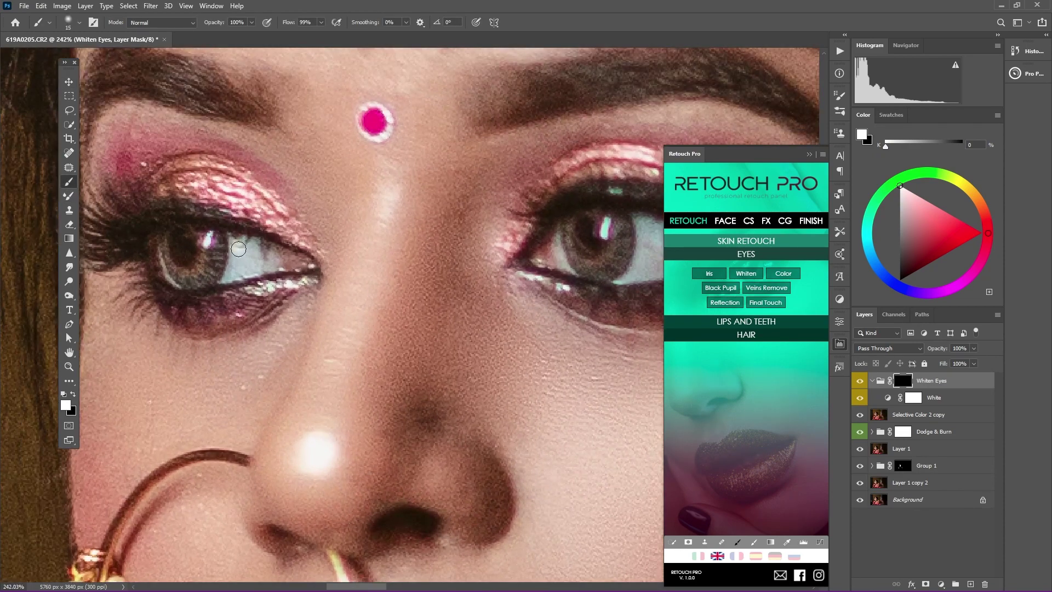
mouse_move(235, 268)
left_mouse_down()
mouse_move(263, 264)
mouse_move(233, 242)
mouse_move(259, 252)
left_mouse_up()
scroll(342, 280, "right", 3)
scroll(342, 280, "down", 1)
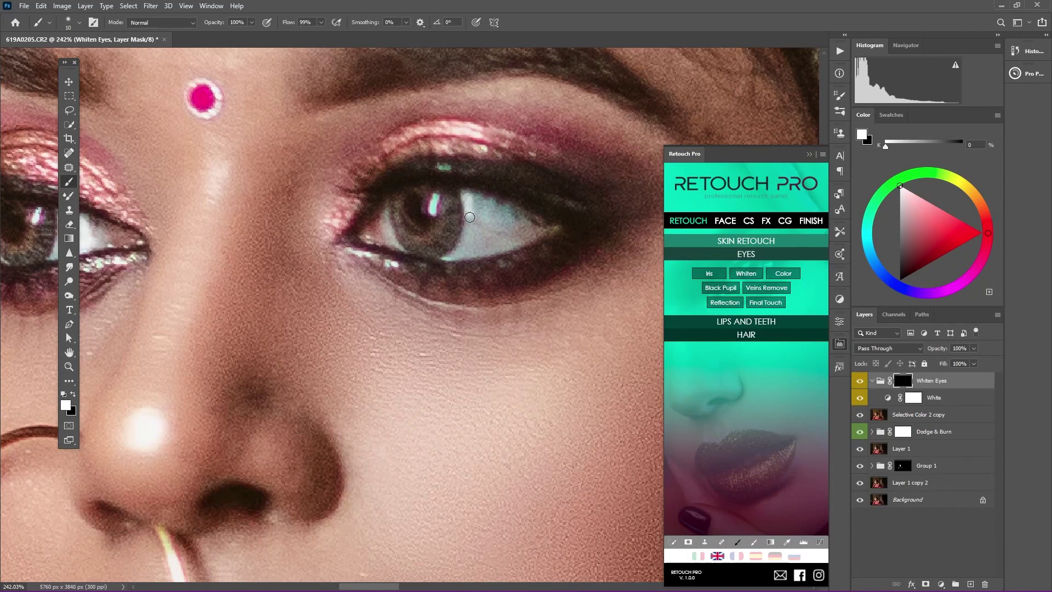
mouse_move(469, 217)
left_mouse_down()
mouse_move(466, 241)
mouse_move(512, 227)
mouse_move(468, 240)
left_mouse_up()
key("bracketright")
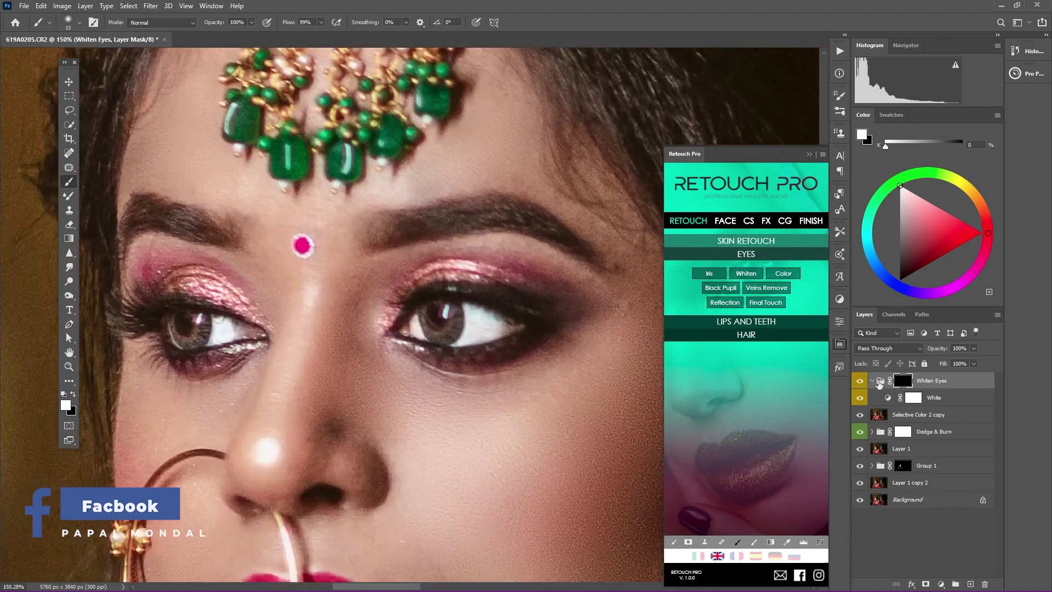
Step: Lower the Whiten Eyes group opacity to 59% and compare with whitening hidden
left_click(872, 380)
left_click_drag(938, 350, 914, 352)
left_click(860, 380)
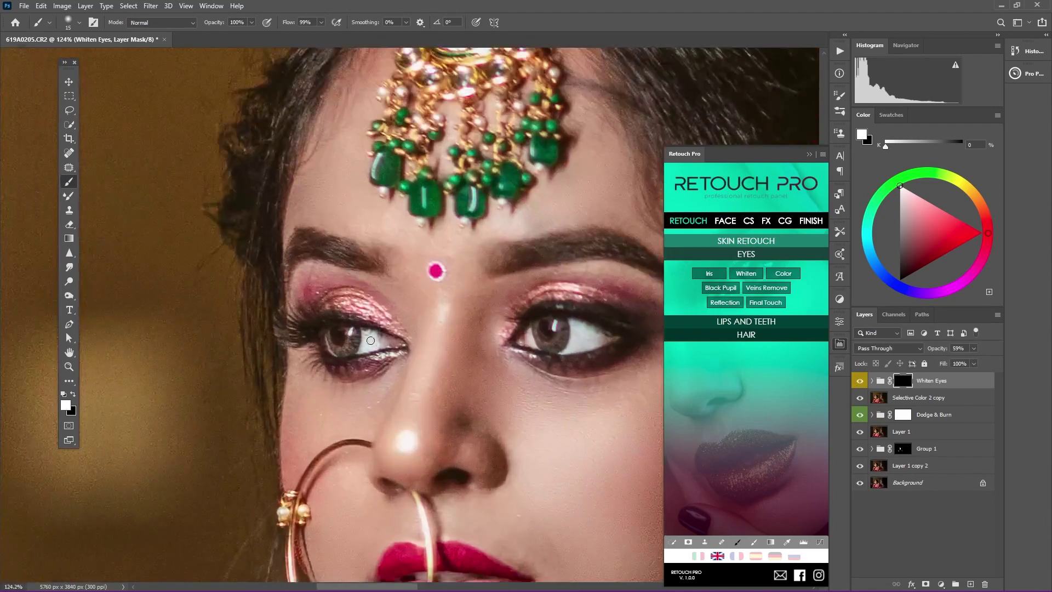
scroll(572, 360, "up", 3)
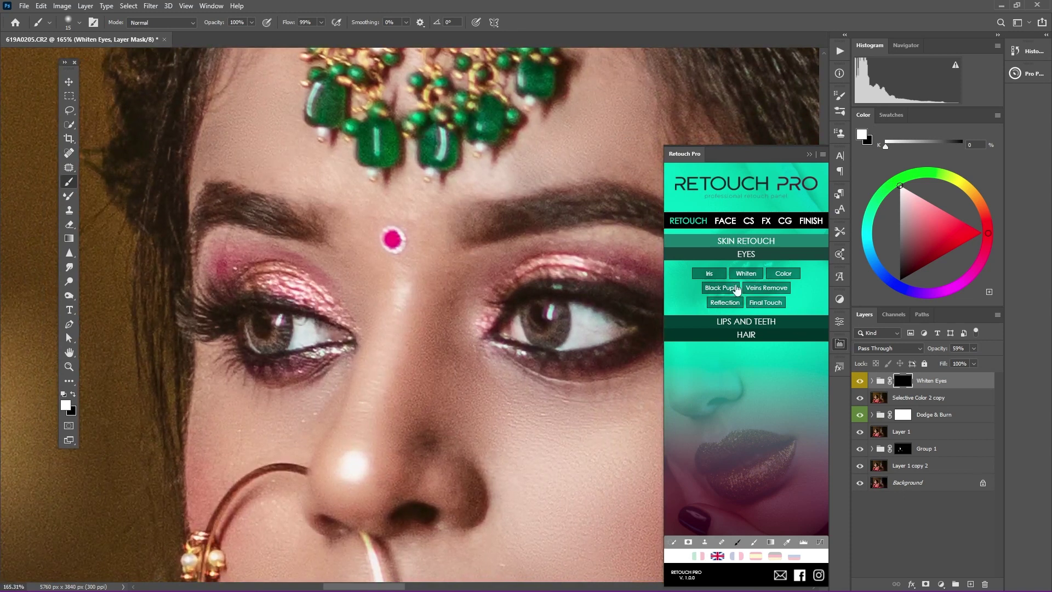
Step: Add a Retouch Pro Iris group and paint its mask over both irises
left_click(709, 273)
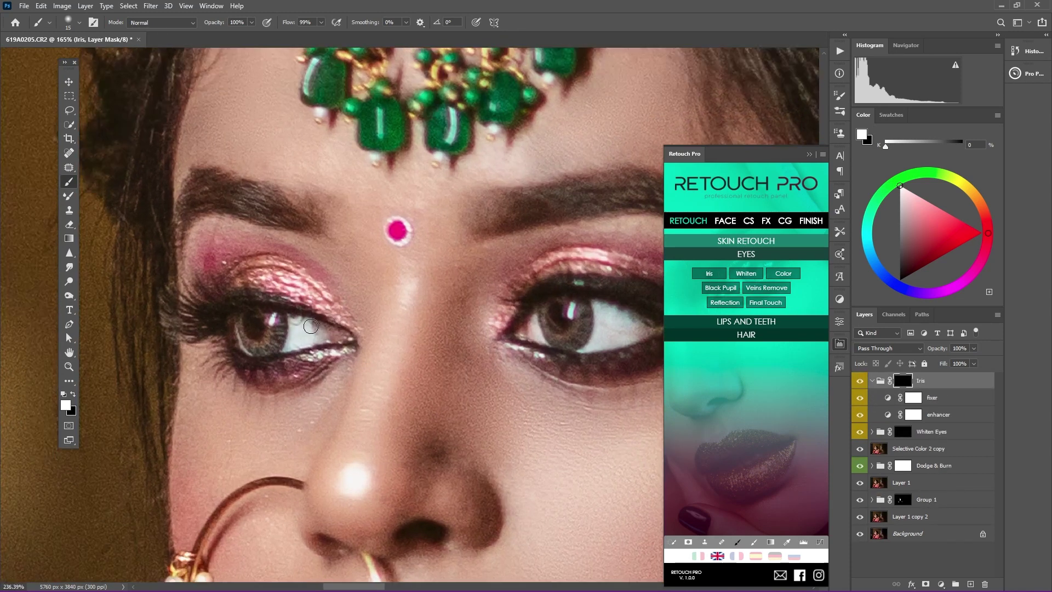
scroll(267, 325, "up", 3)
left_click_drag(260, 316, 230, 349)
key("bracketleft")
key("bracketleft")
key("bracketleft")
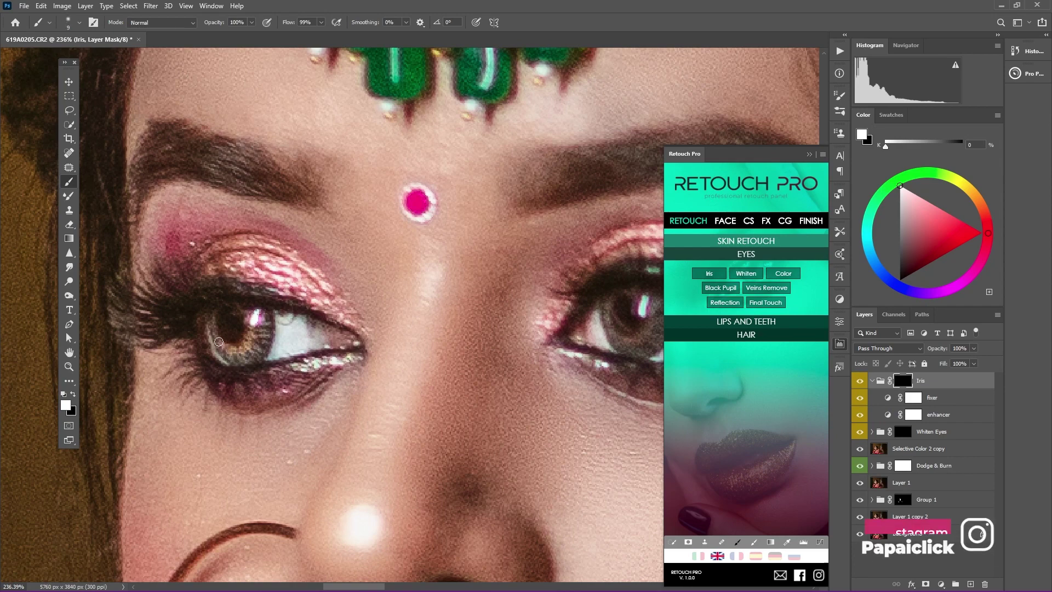
scroll(383, 307, "right", 5)
scroll(384, 307, "down", 2)
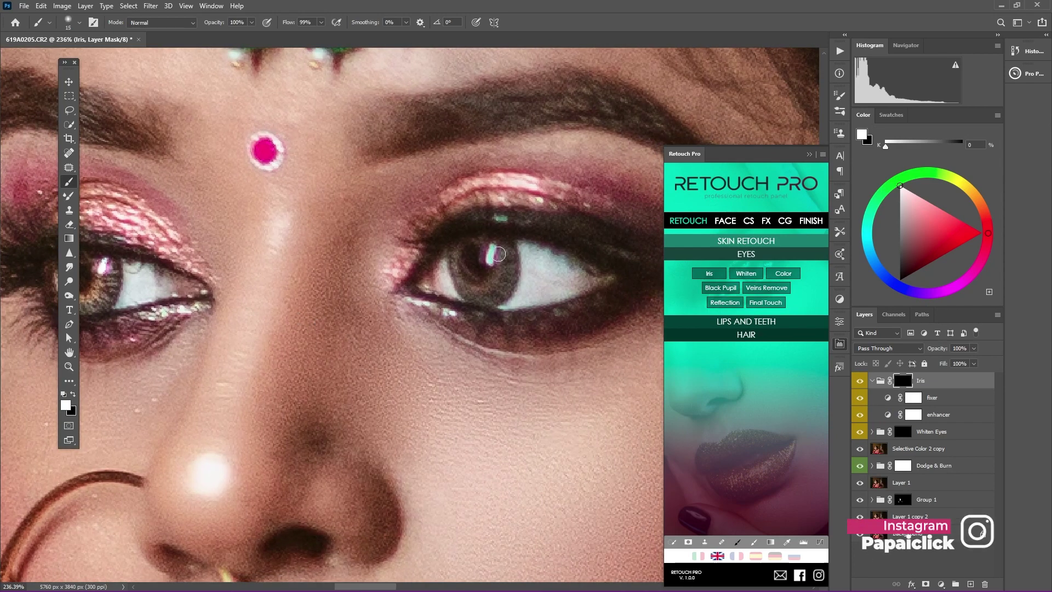
mouse_move(498, 253)
left_mouse_down()
mouse_move(478, 292)
mouse_move(470, 286)
left_mouse_up()
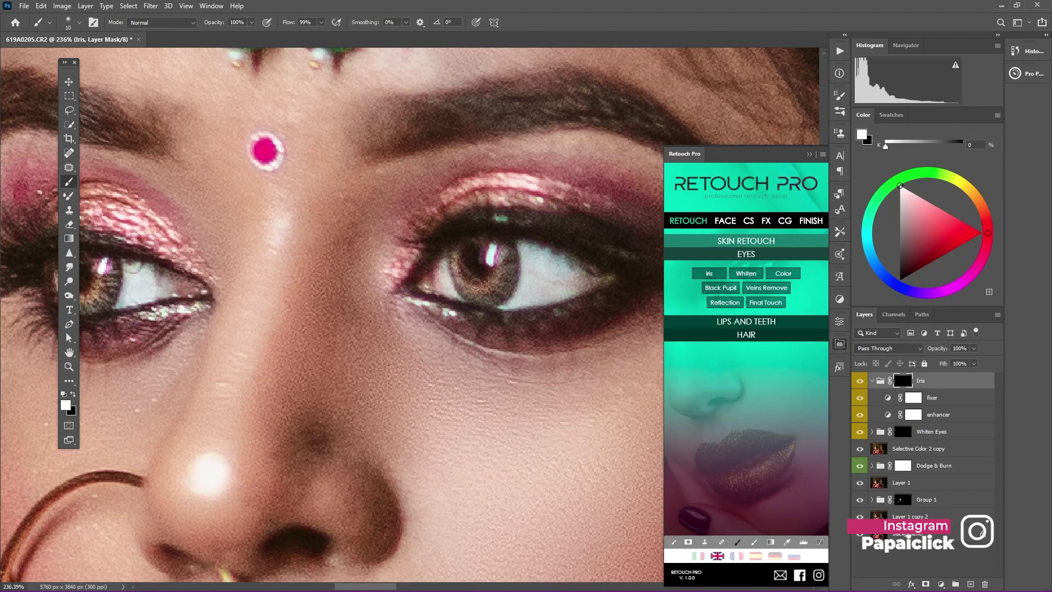
Step: Enlarge the brush and zoom out to check the brightened irises
scroll(475, 284, "down", 5)
scroll(439, 313, "down", 2)
scroll(422, 329, "down", 1)
scroll(408, 340, "down", 2)
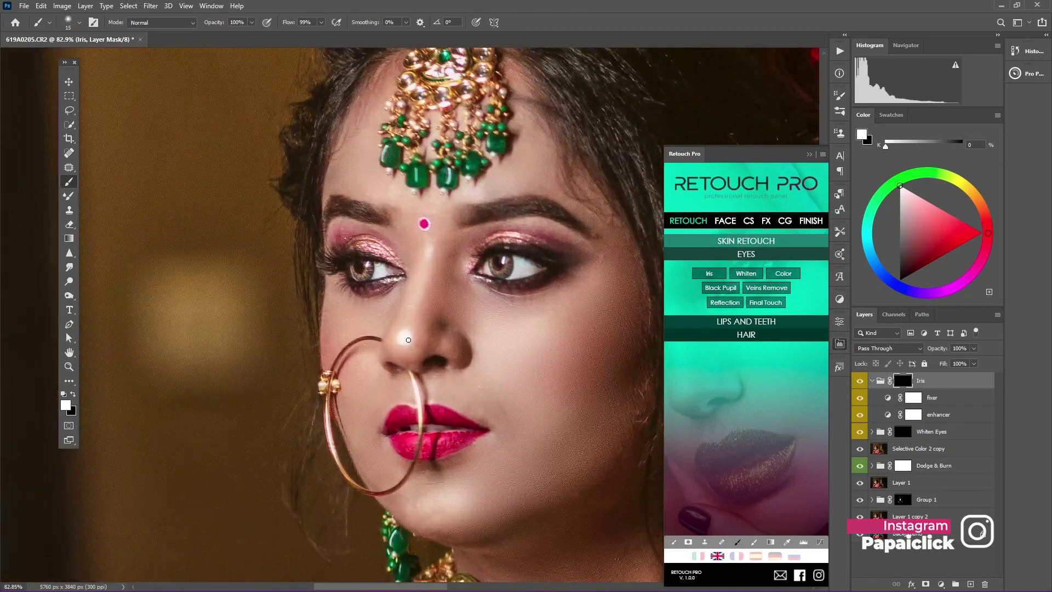
key("bracketright")
key("bracketright")
key("bracketright")
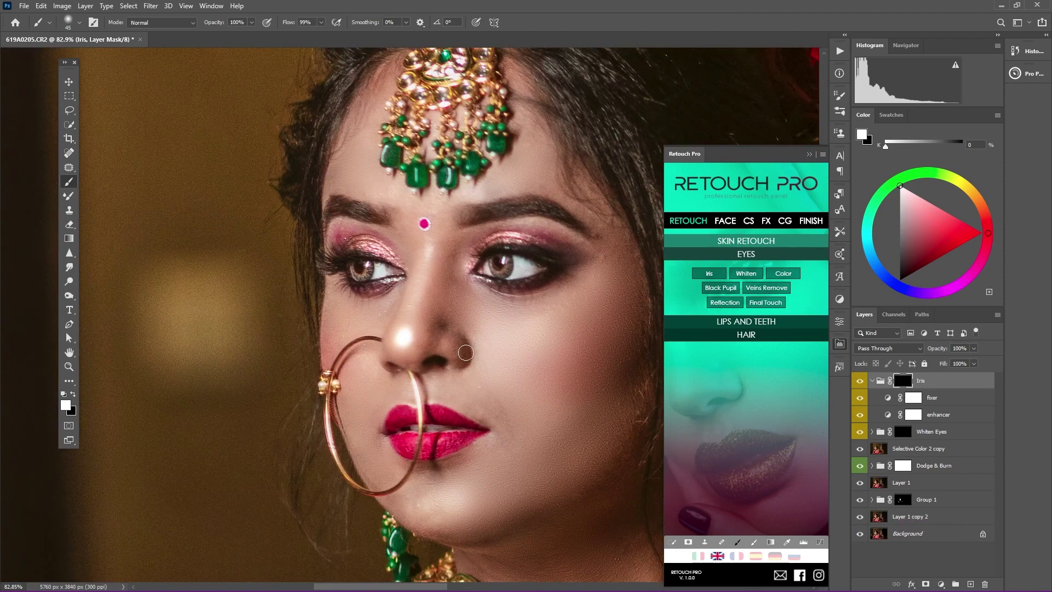
scroll(470, 359, "down", 1)
scroll(470, 356, "down", 2)
scroll(469, 351, "down", 1)
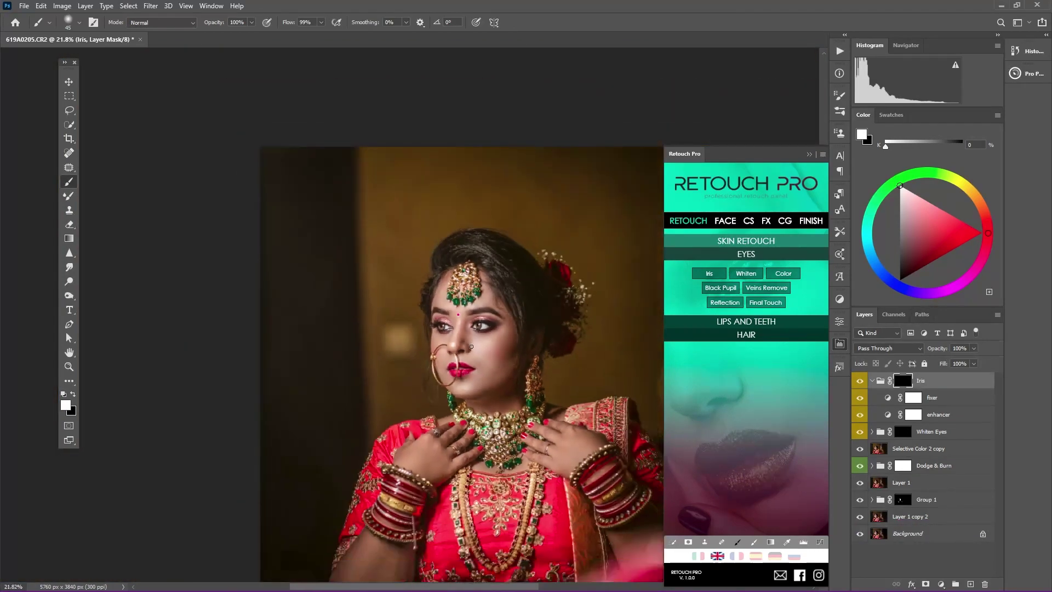
scroll(468, 345, "down", 1)
scroll(468, 345, "down", 1)
scroll(477, 378, "up", 1)
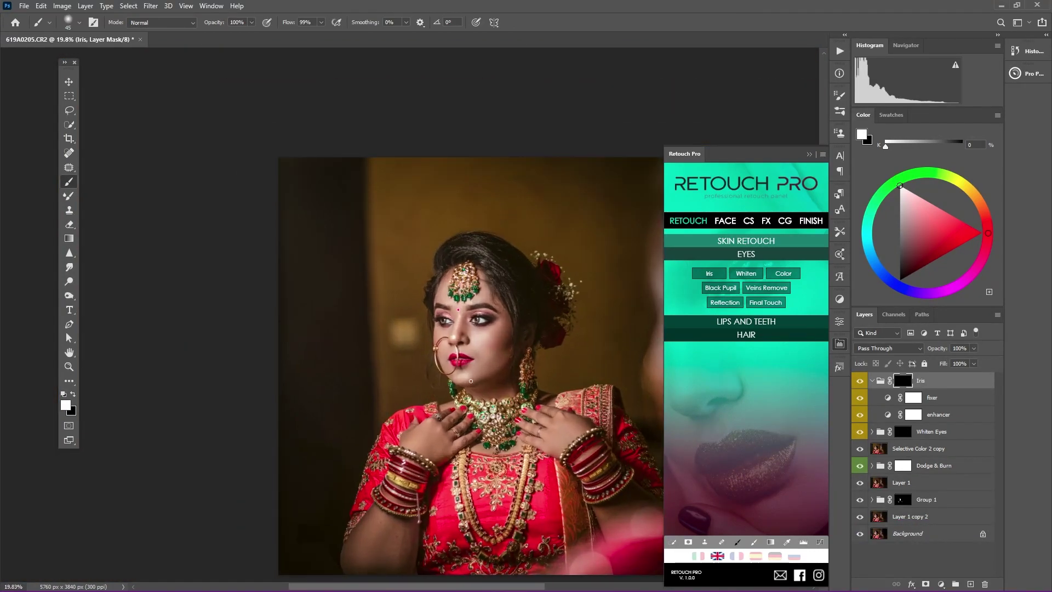
scroll(479, 370, "up", 1)
scroll(480, 361, "up", 1)
scroll(482, 350, "down", 1)
scroll(482, 350, "up", 1)
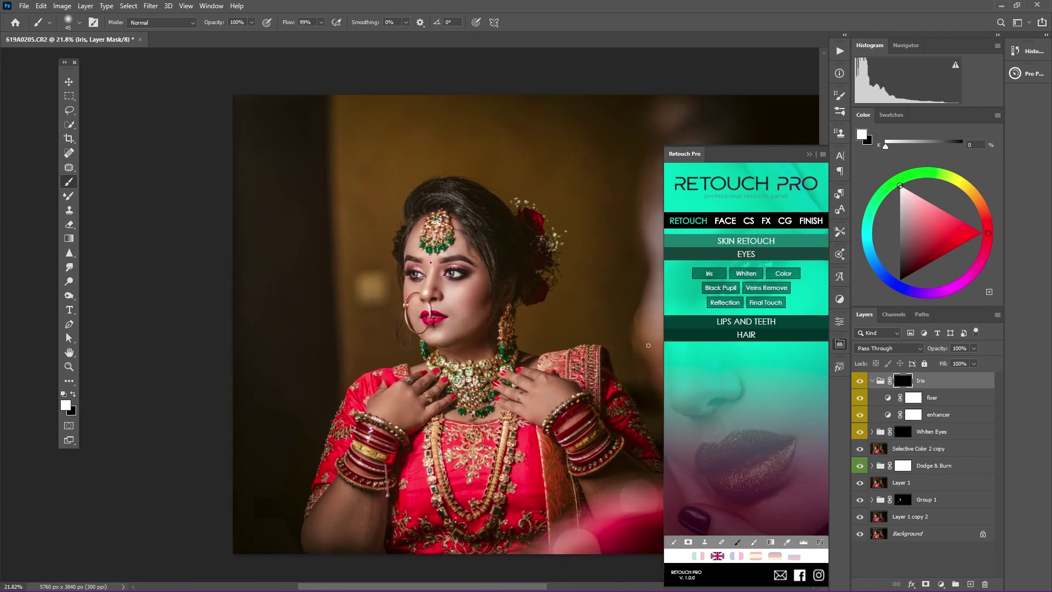
Step: Collapse the Retouch Pro panel and bring up the fill/adjustment layer list above Layer 2
left_click(809, 155)
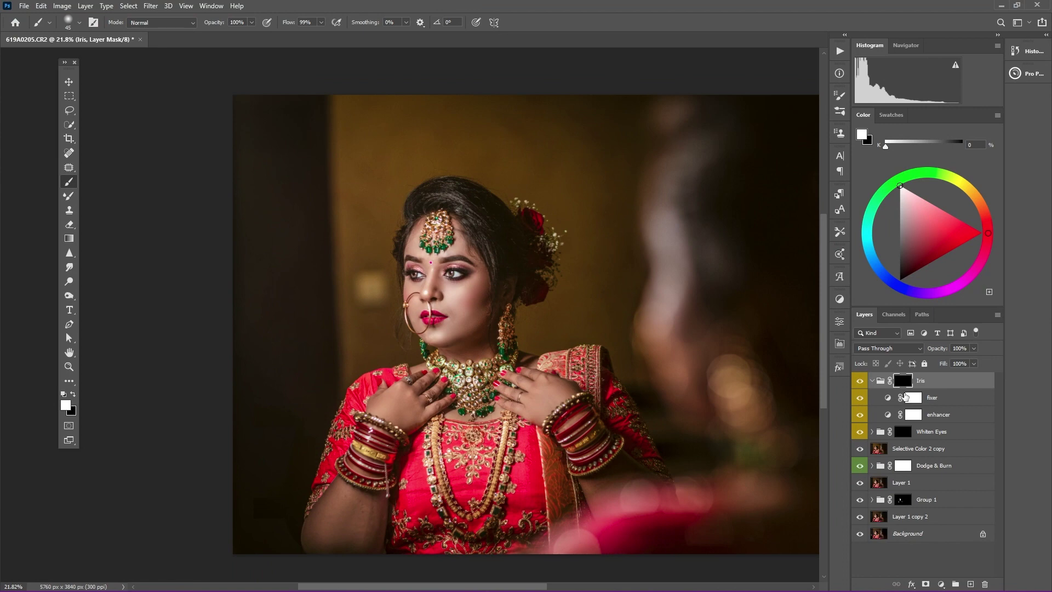
scroll(469, 332, "up", 1)
scroll(460, 338, "up", 1)
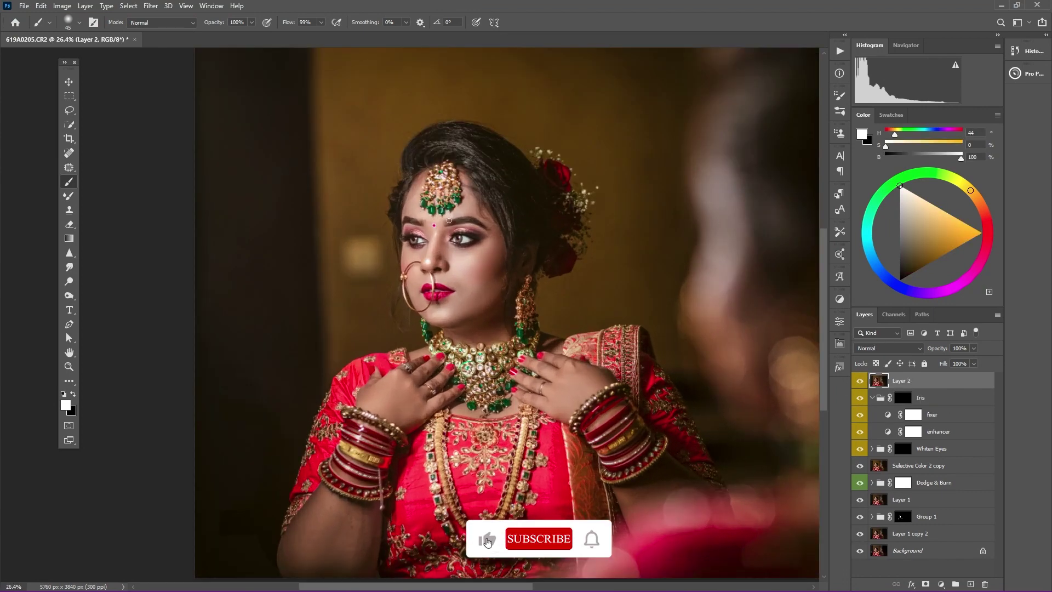
scroll(452, 344, "up", 1)
scroll(443, 351, "up", 1)
scroll(444, 351, "down", 2)
scroll(444, 351, "down", 2)
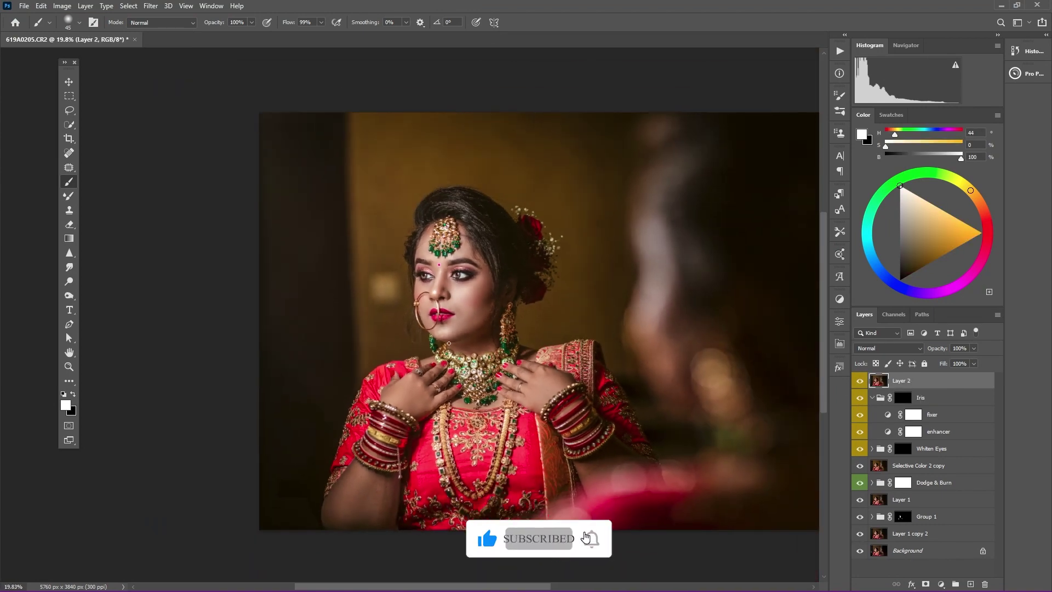
left_click(943, 582)
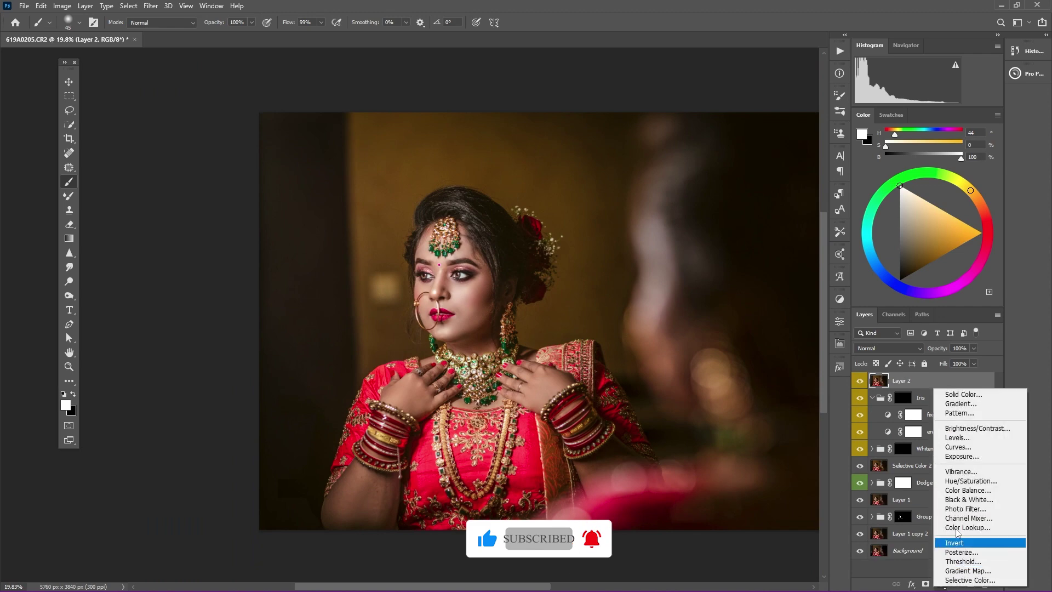
Step: Add a Curves layer using the Enhance Brightness and Contrast auto correction
left_click(967, 448)
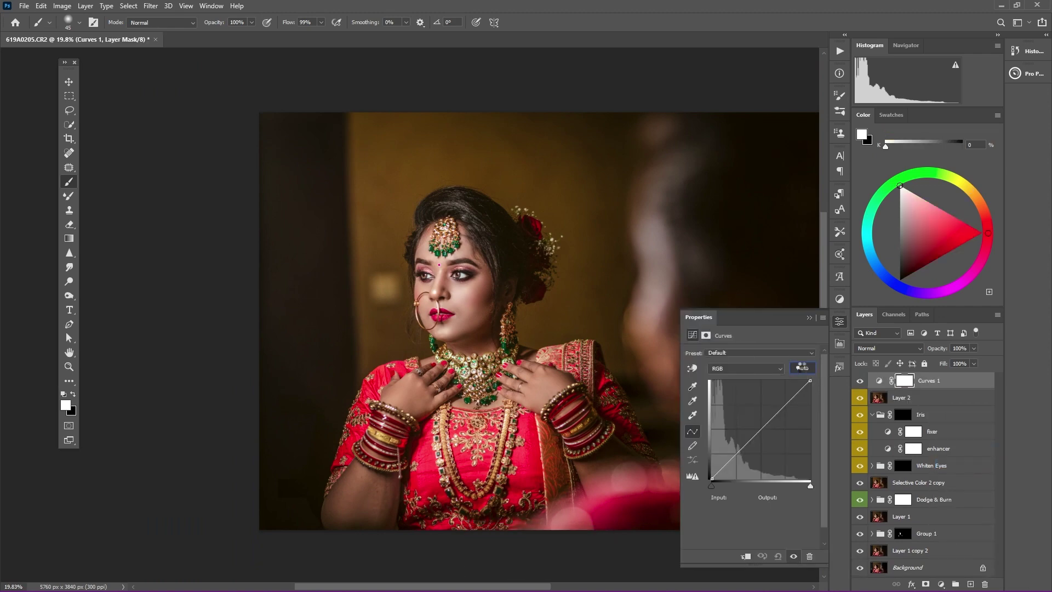
left_click(802, 369, "alt")
left_click(778, 266)
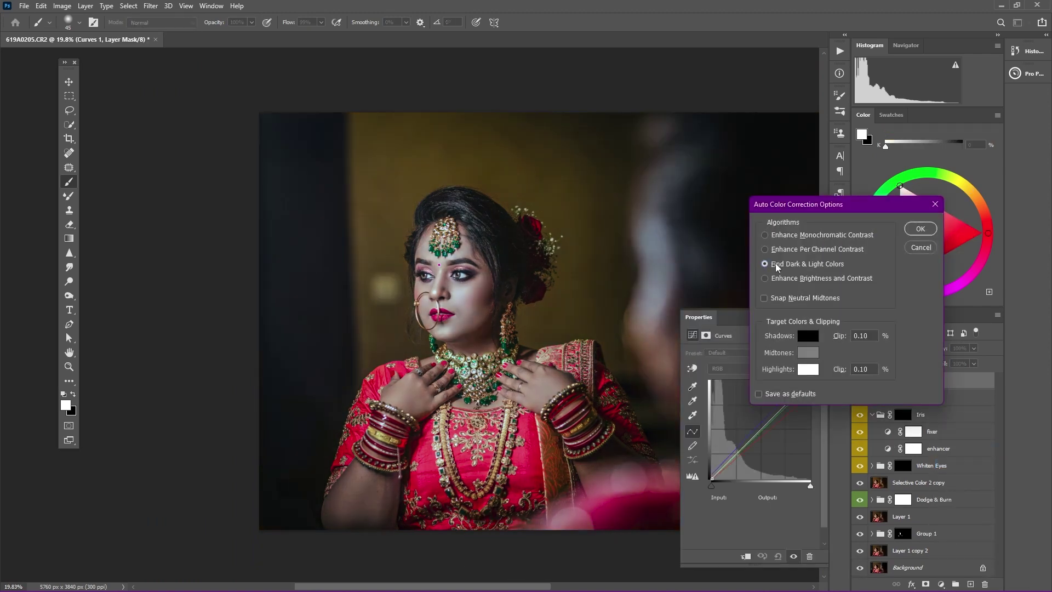
left_click(782, 250)
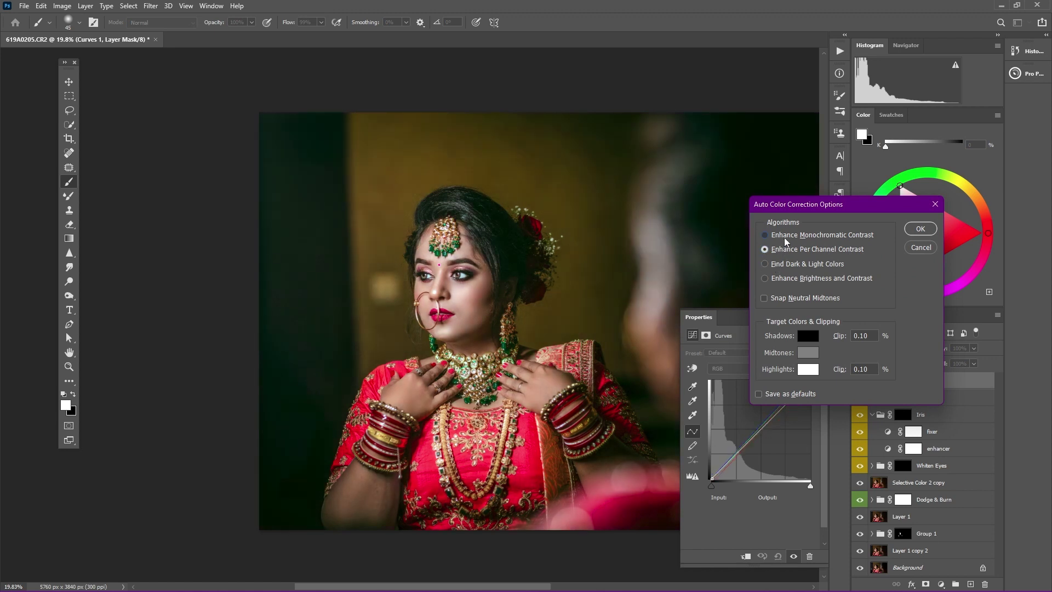
left_click(782, 279)
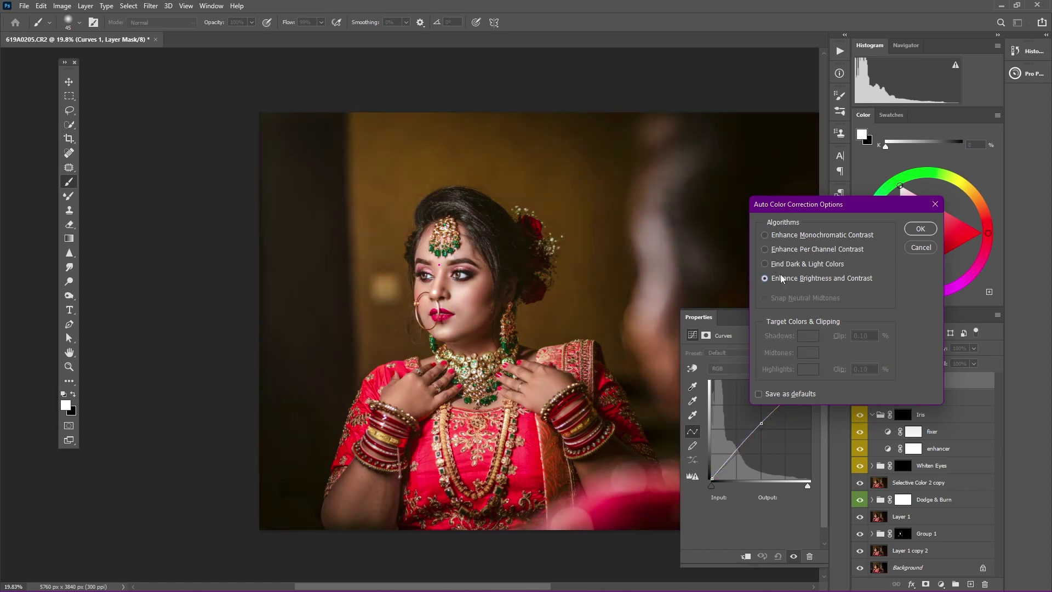
left_click(789, 238)
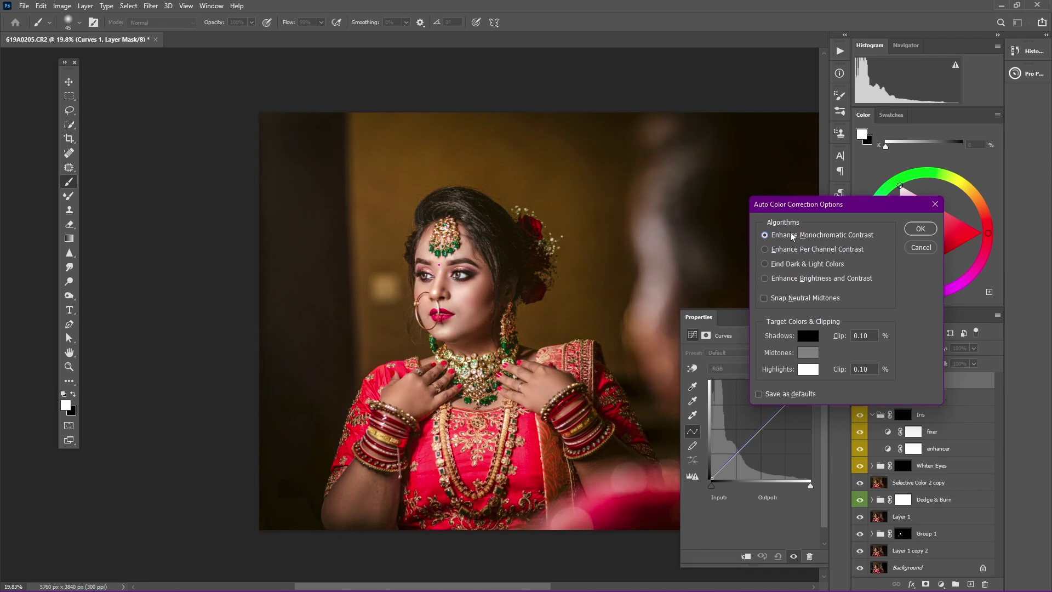
left_click(792, 278)
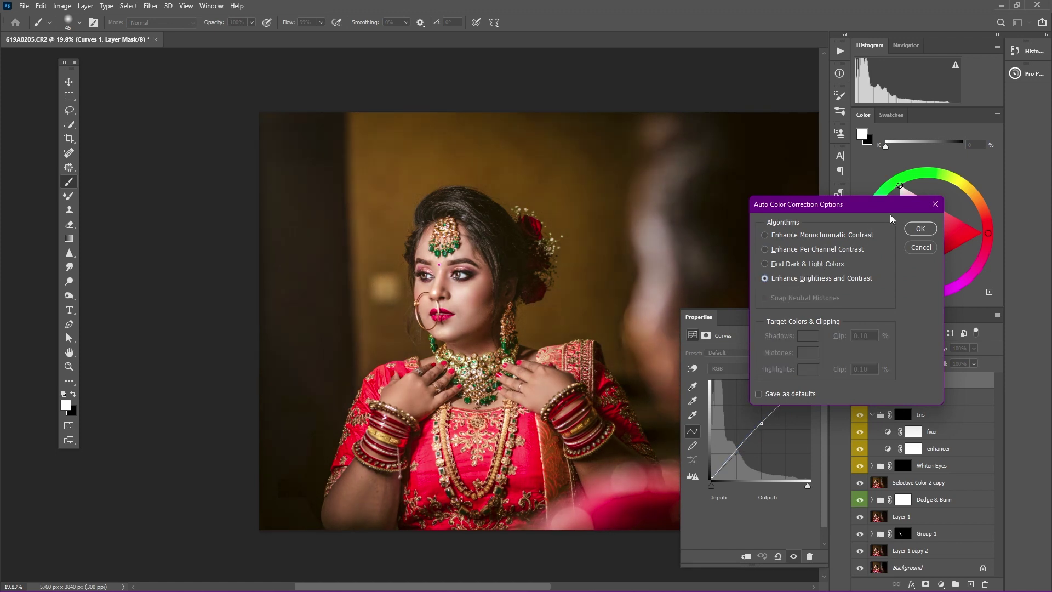
left_click(921, 229)
left_click(816, 319)
Step: Stamp all visible layers into a new merged layer on top
scroll(443, 315, "down", 2)
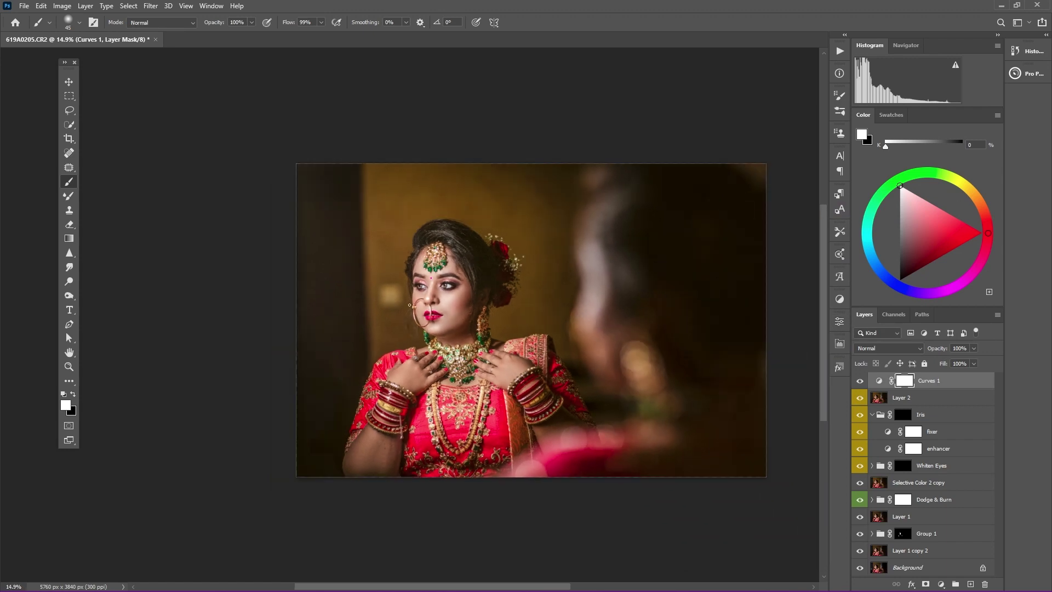
scroll(443, 315, "up", 3)
scroll(446, 317, "down", 1)
scroll(444, 324, "up", 1)
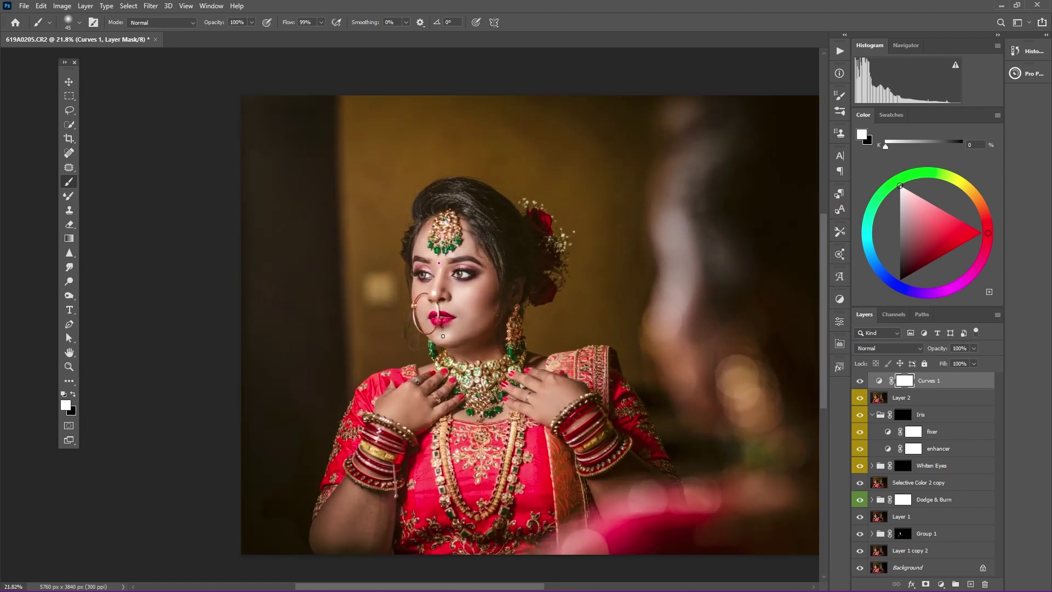
scroll(443, 331, "down", 2)
scroll(441, 340, "up", 1)
scroll(441, 340, "up", 1)
scroll(493, 350, "down", 1)
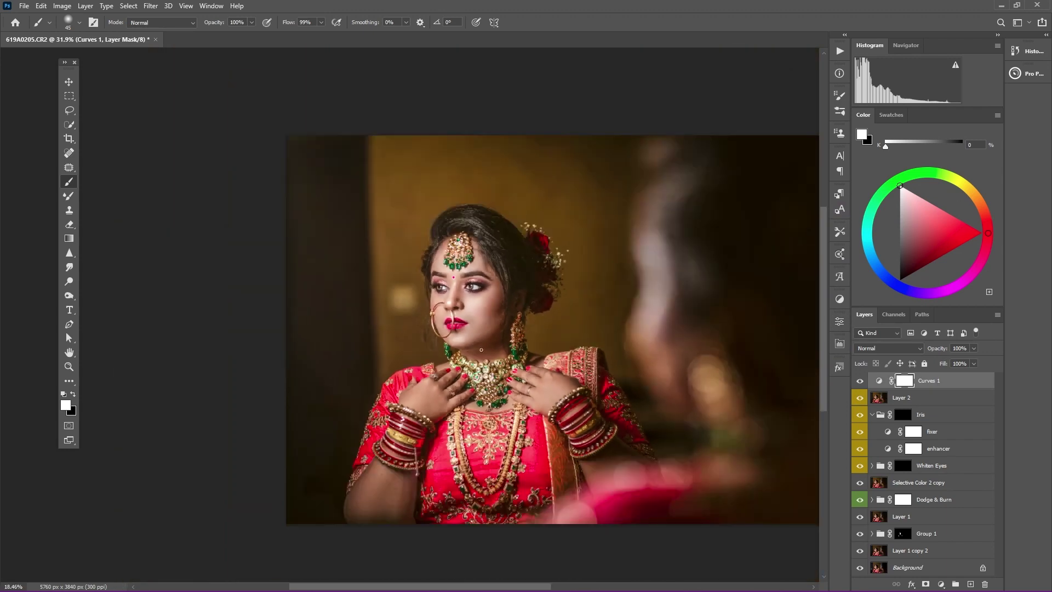
scroll(548, 364, "down", 1)
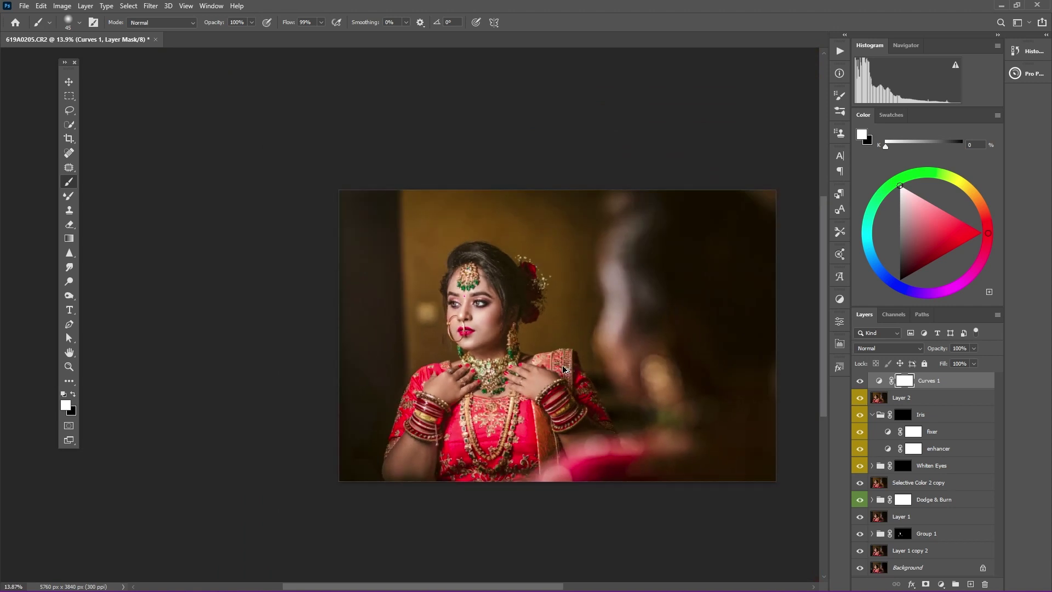
key("ctrl+shift+alt+e")
Step: Open the Filter menu's Blur Gallery on Layer 3 for a Tilt-Shift blur
left_click(151, 6)
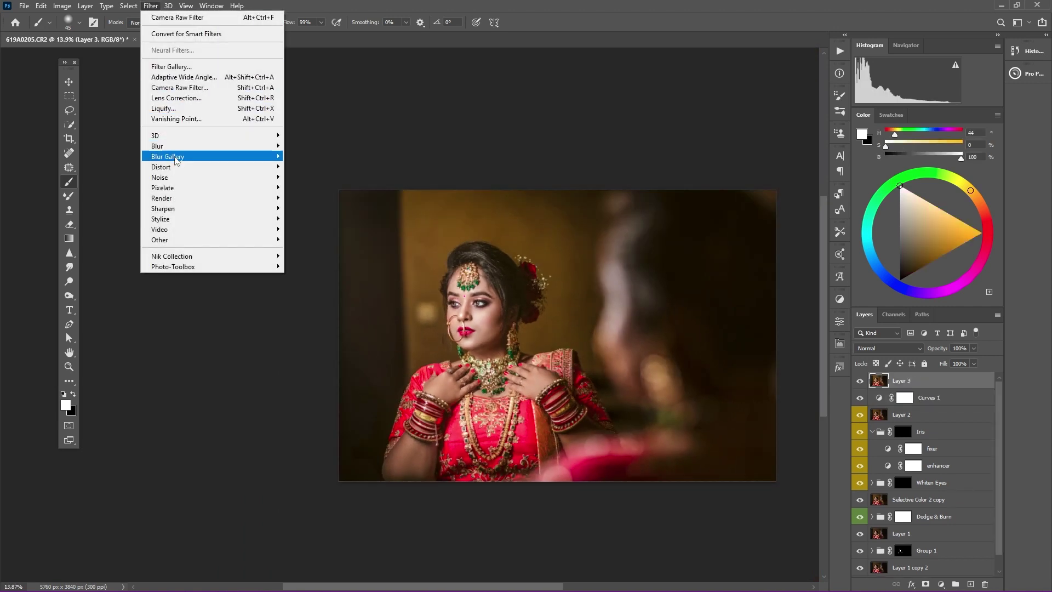
mouse_move(168, 156)
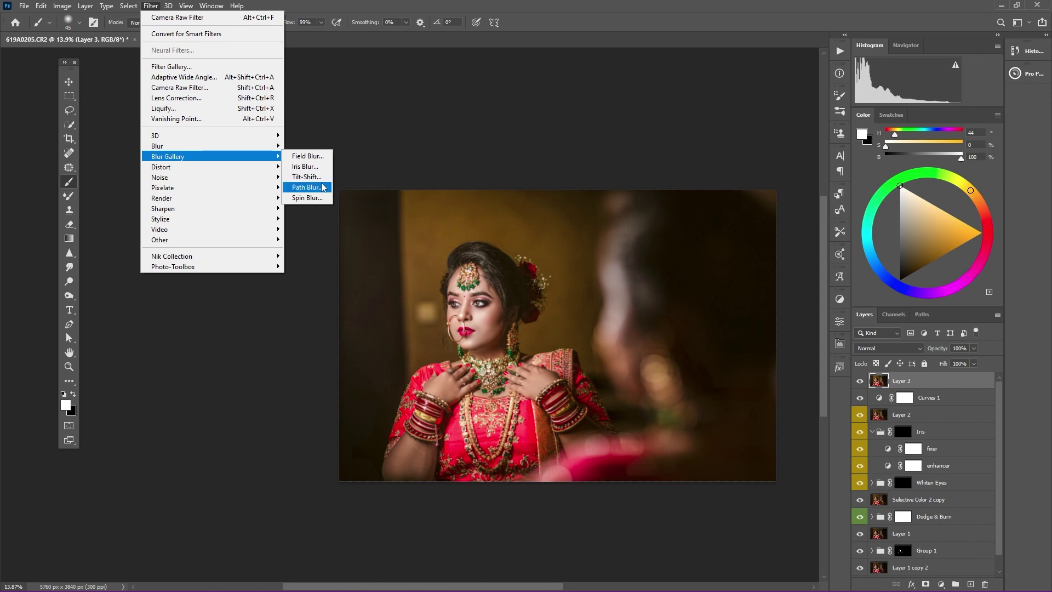
left_click(318, 179)
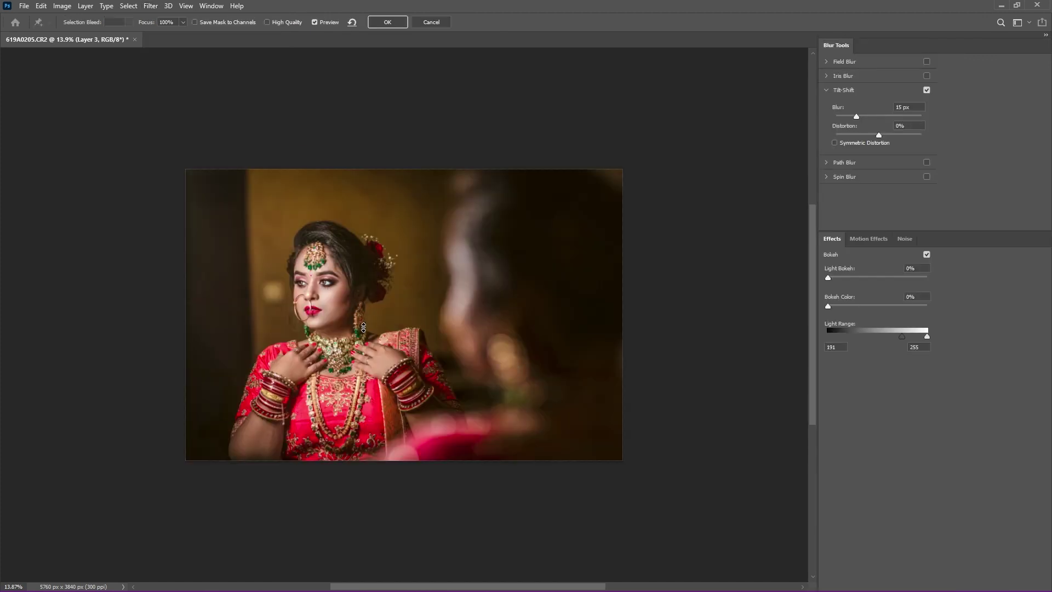
Step: Switch to Iris Blur and shape, rotate and centre the blur ellipse on the bride
left_click(825, 76)
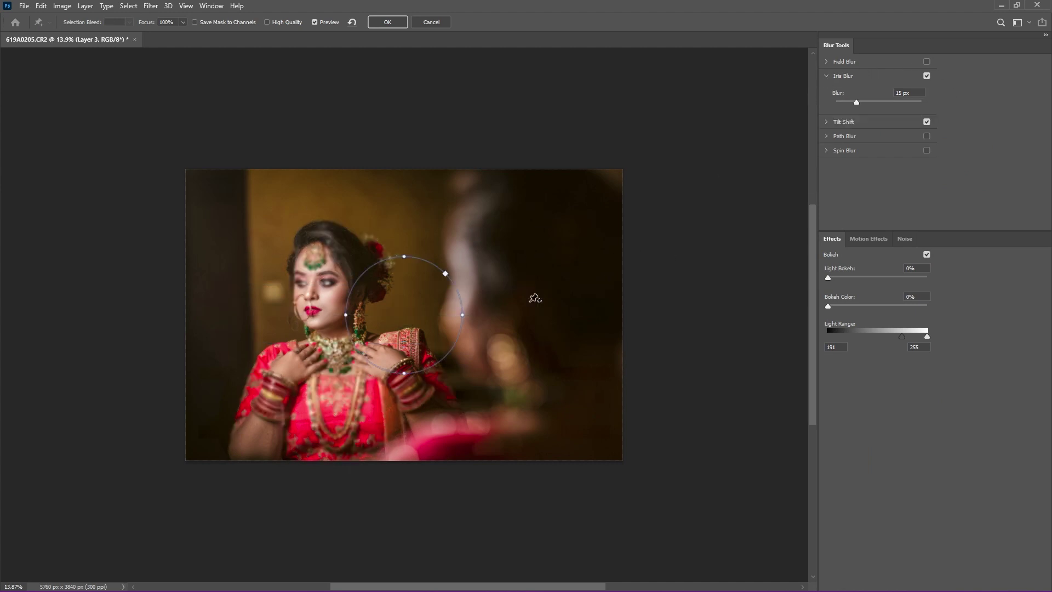
mouse_move(456, 329)
left_click_drag(463, 316, 533, 493)
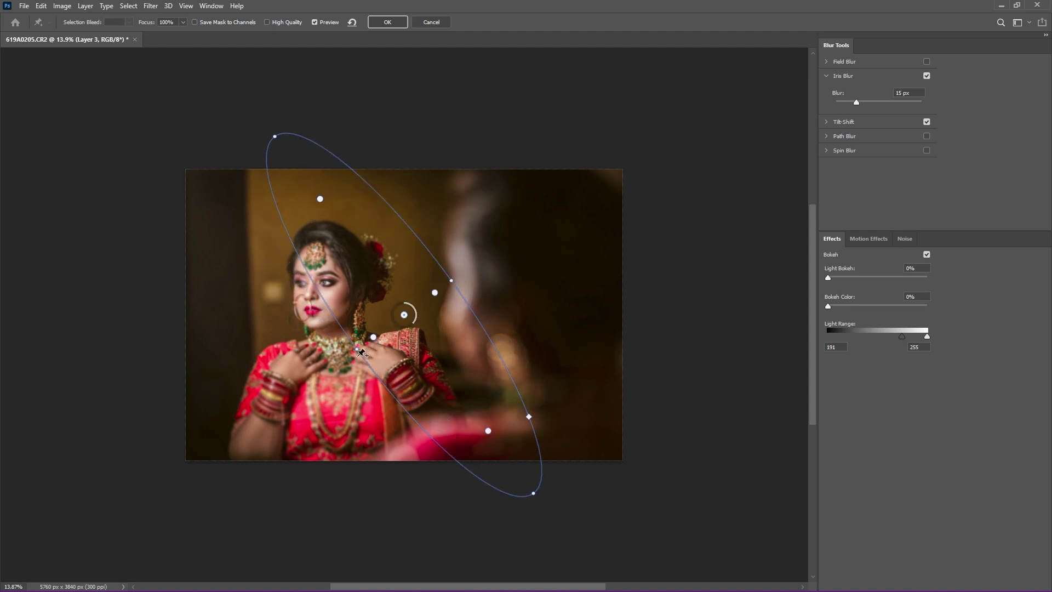
left_click_drag(363, 356, 300, 416)
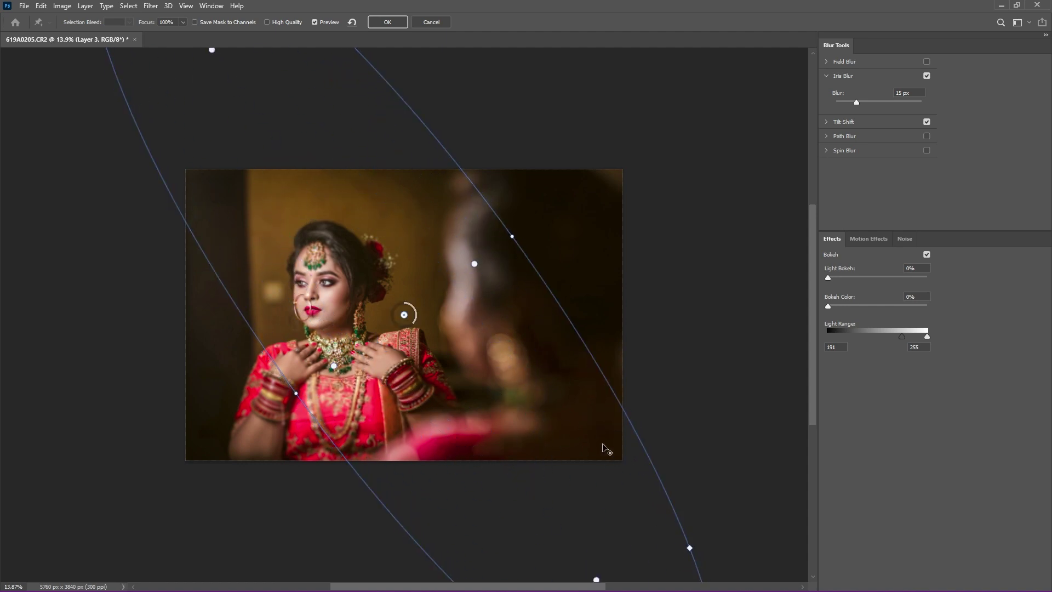
scroll(570, 357, "down", 1)
scroll(570, 357, "down", 2)
scroll(570, 357, "down", 1)
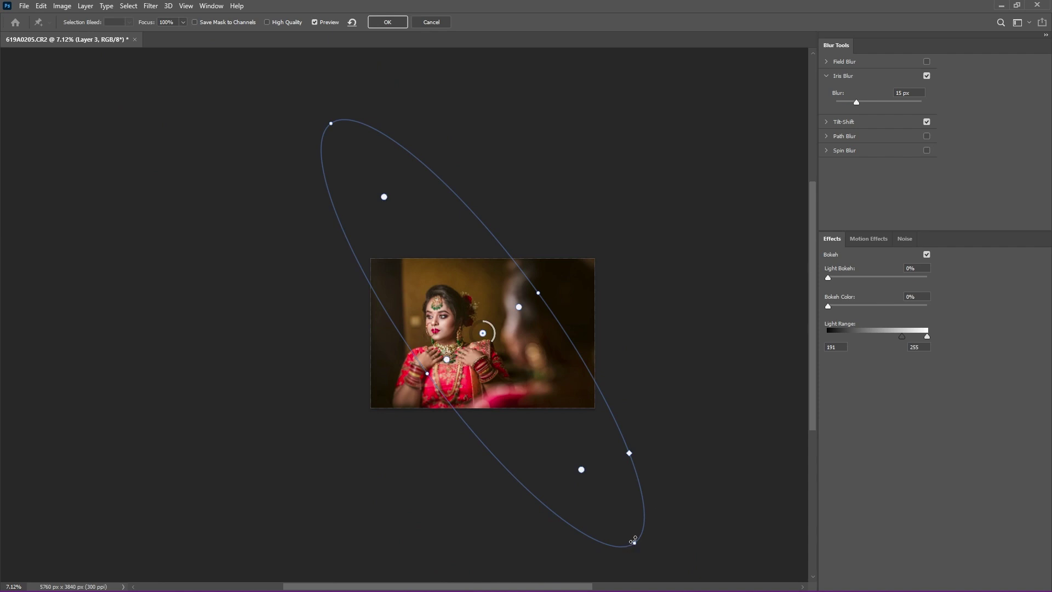
left_click_drag(637, 543, 548, 402)
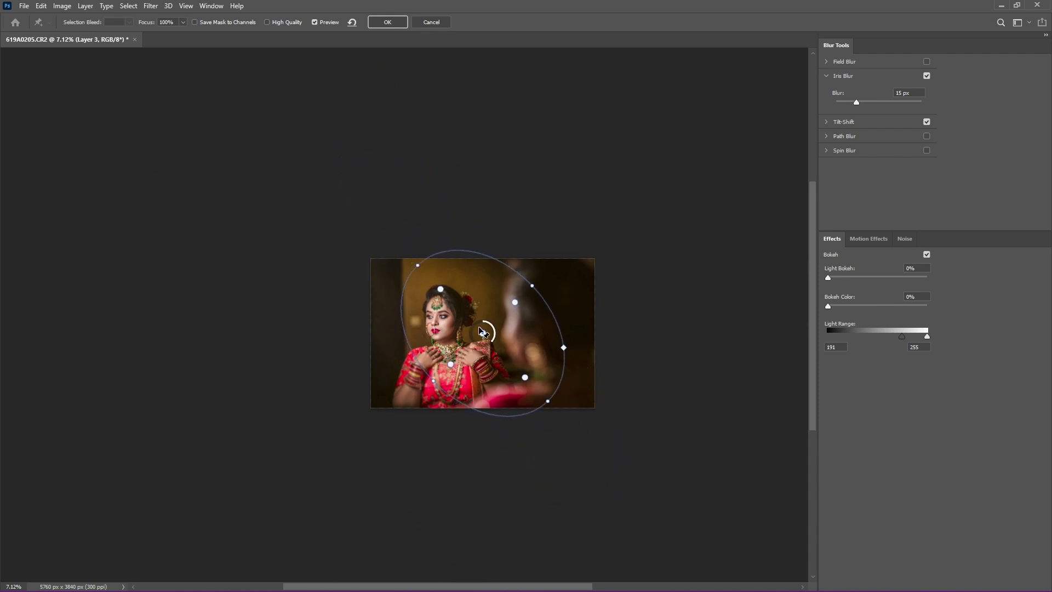
left_click_drag(482, 332, 443, 337)
scroll(446, 337, "up", 2)
scroll(446, 337, "up", 3)
scroll(500, 364, "up", 1)
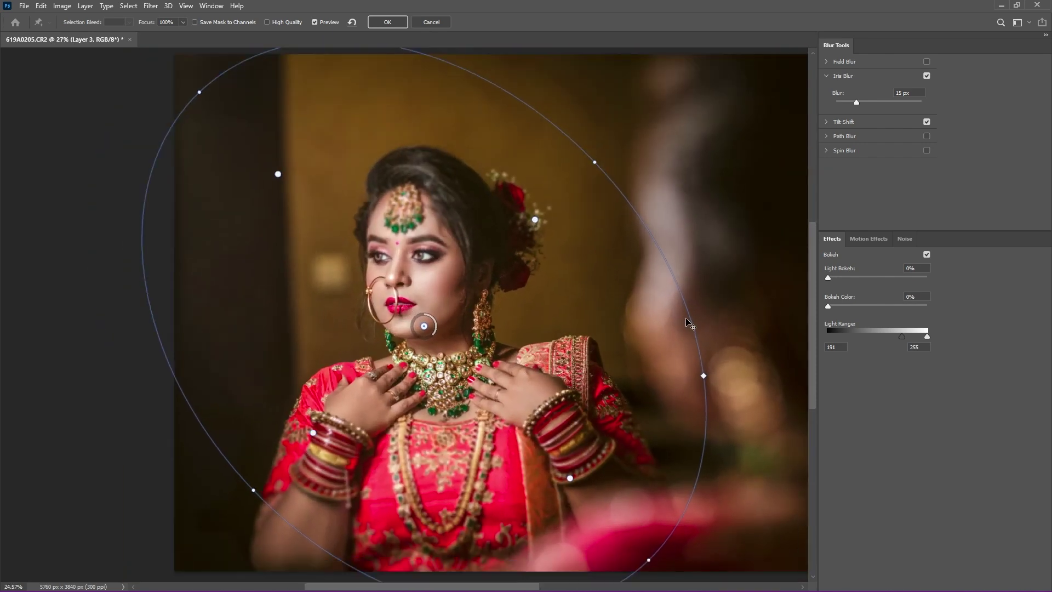
scroll(500, 364, "down", 2)
mouse_move(663, 470)
left_mouse_down()
mouse_move(617, 512)
mouse_move(582, 526)
left_mouse_up()
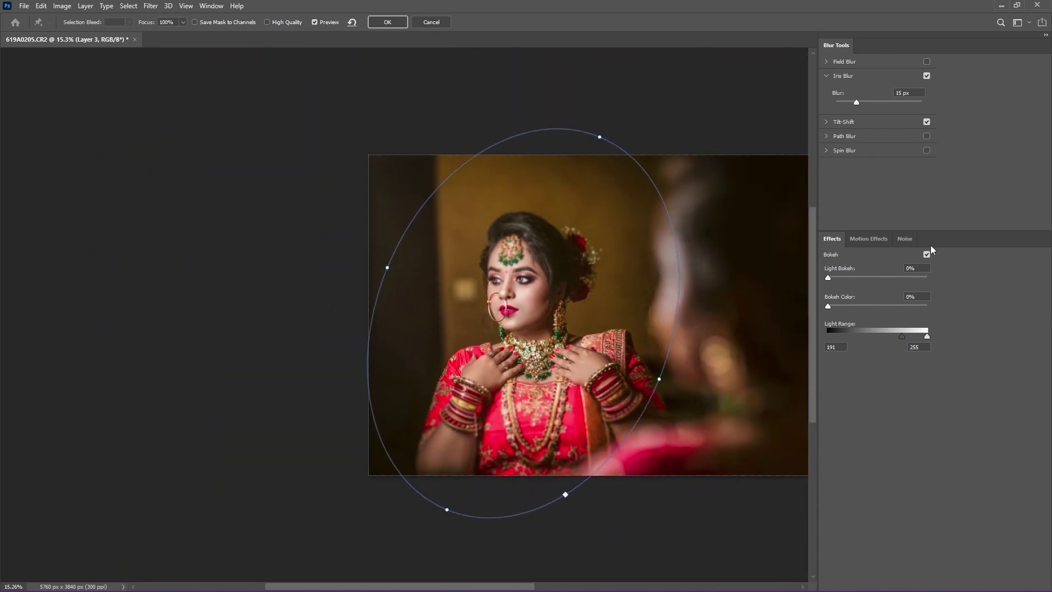
Step: Enlarge the sharp area around the face, set the Iris Blur to 5 px and apply it
mouse_move(859, 100)
left_mouse_down()
mouse_move(872, 103)
mouse_move(858, 104)
left_mouse_up()
scroll(756, 176, "up", 2)
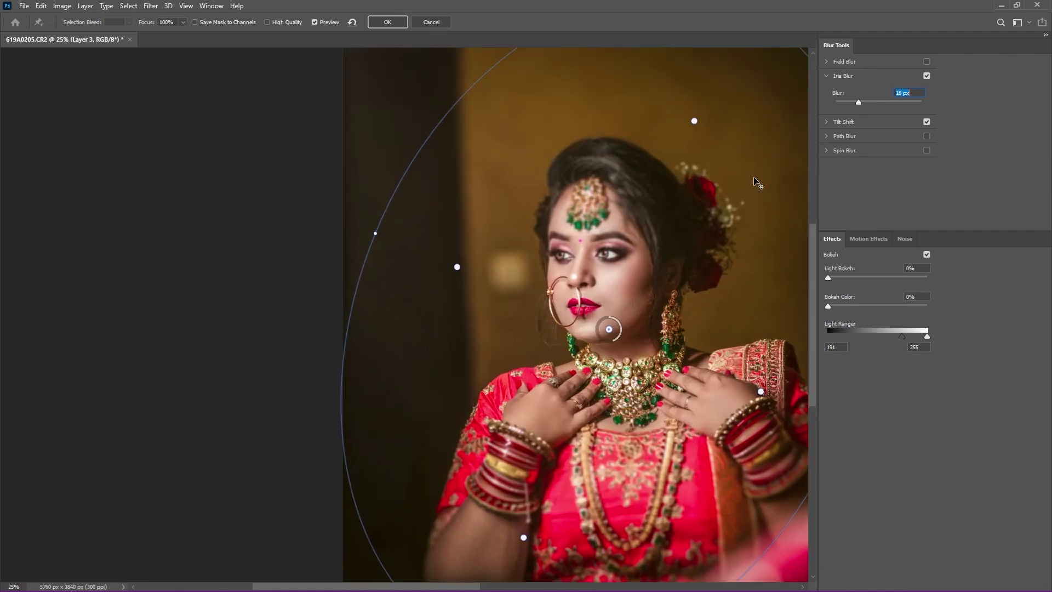
scroll(713, 173, "up", 1)
scroll(704, 182, "down", 1)
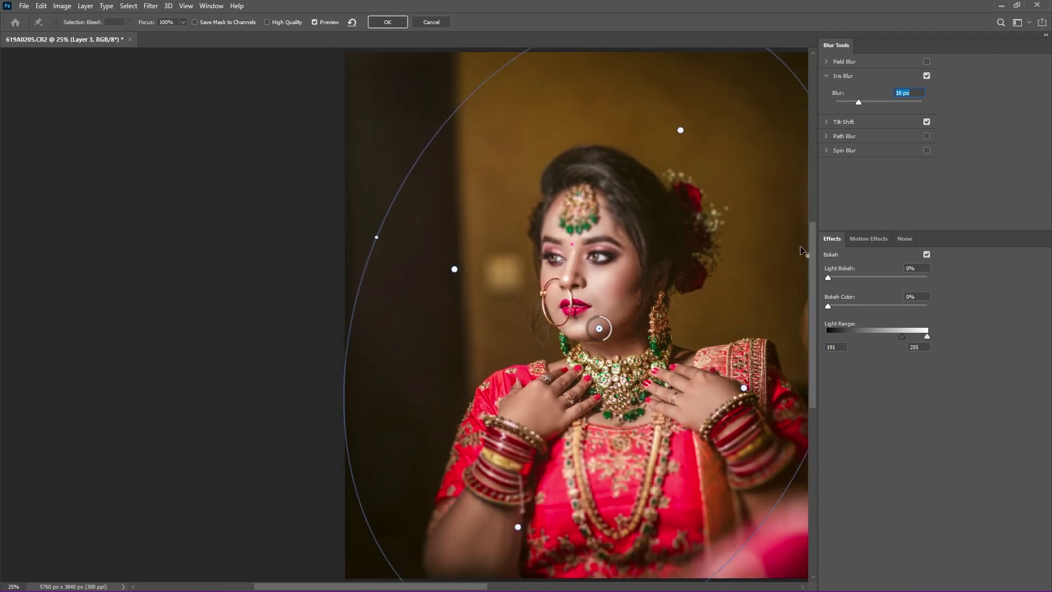
scroll(802, 251, "down", 1)
left_click(625, 118)
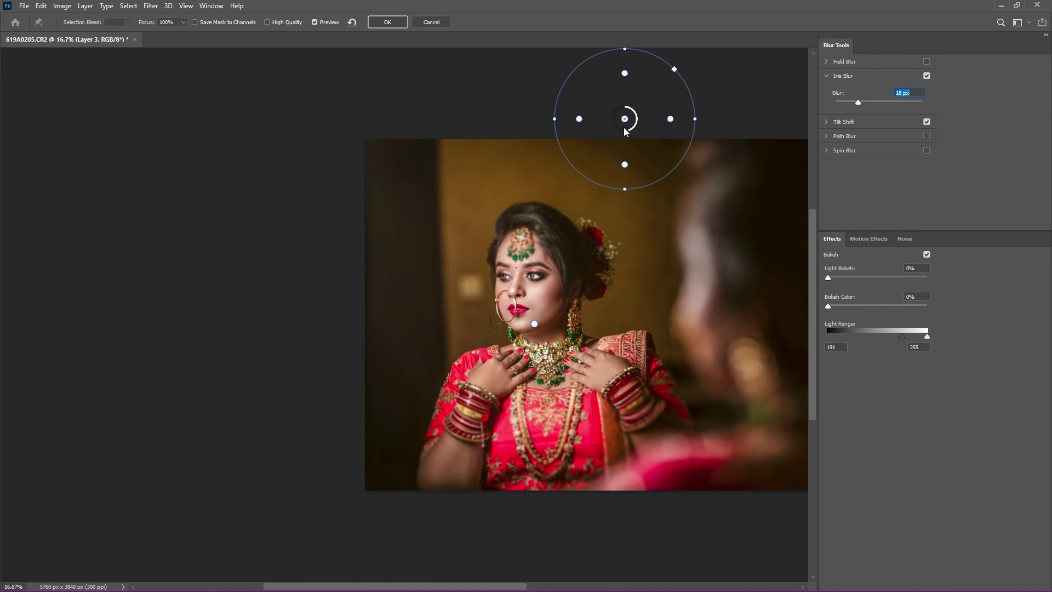
key("Delete")
left_click_drag(634, 110, 723, 47)
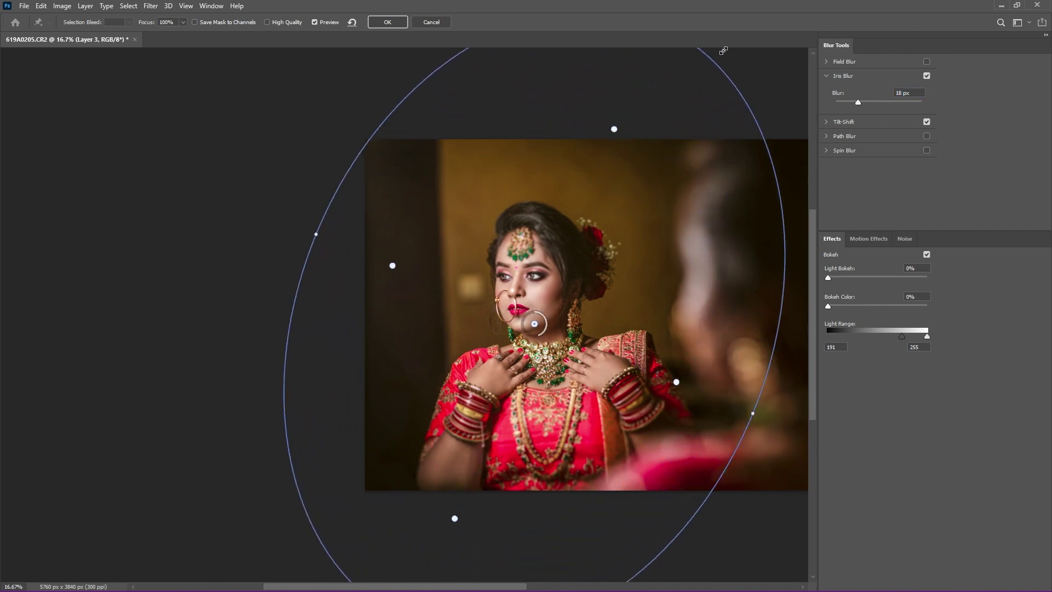
mouse_move(534, 328)
left_mouse_down()
mouse_move(548, 306)
mouse_move(543, 259)
mouse_move(552, 297)
left_mouse_up()
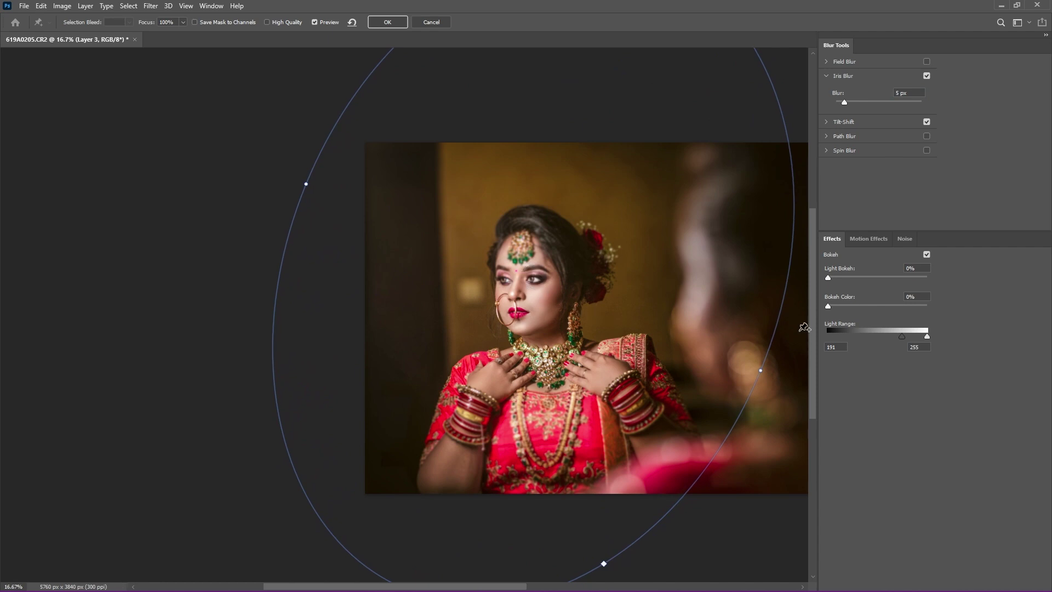
left_click(387, 22)
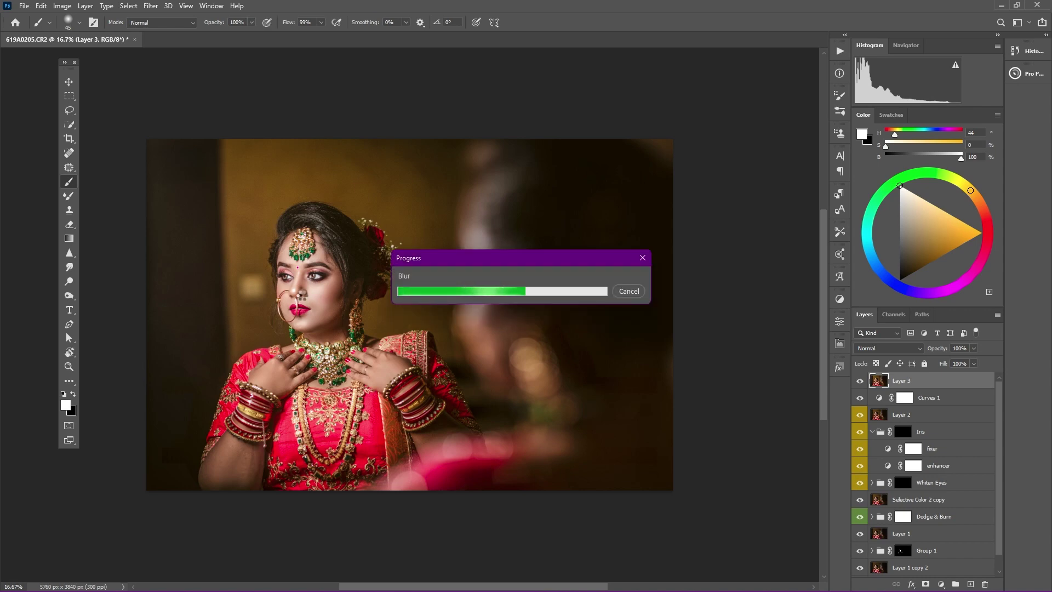
Step: Add a white layer mask to Layer 3
scroll(299, 310, "up", 5)
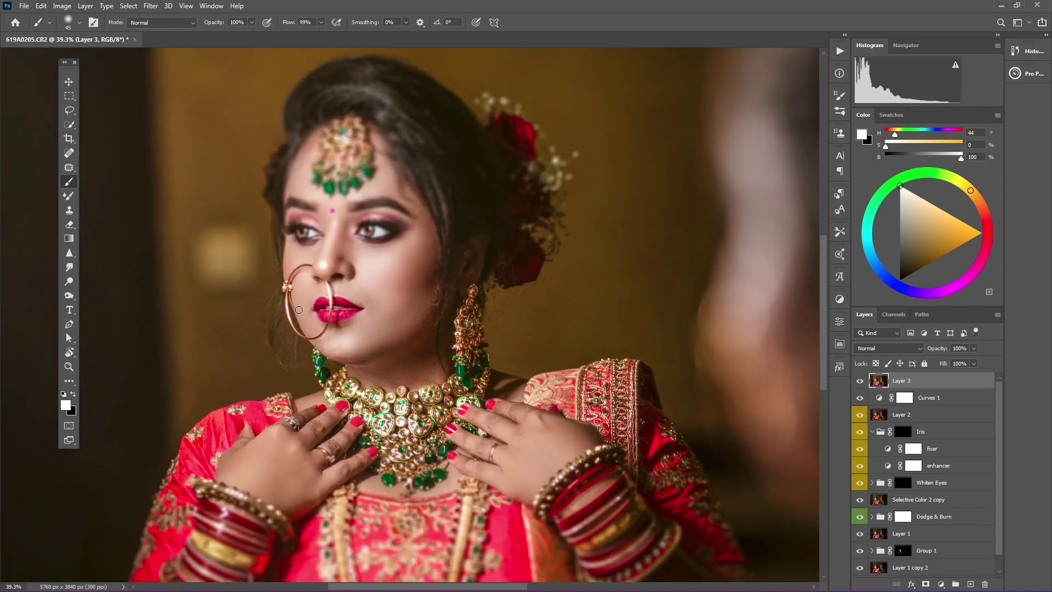
scroll(299, 309, "up", 1)
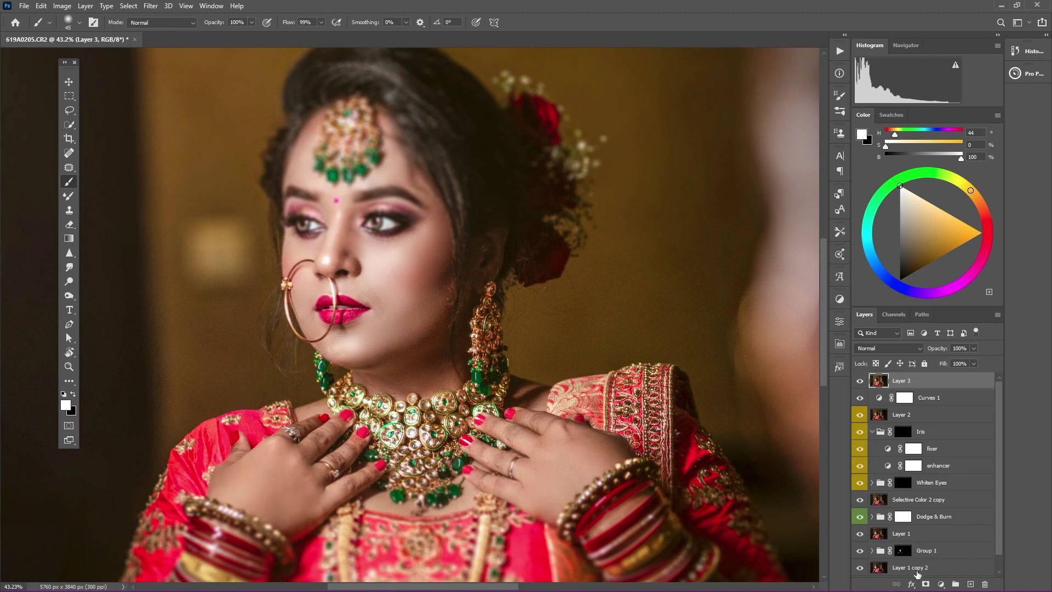
left_click(926, 584)
scroll(204, 276, "down", 3)
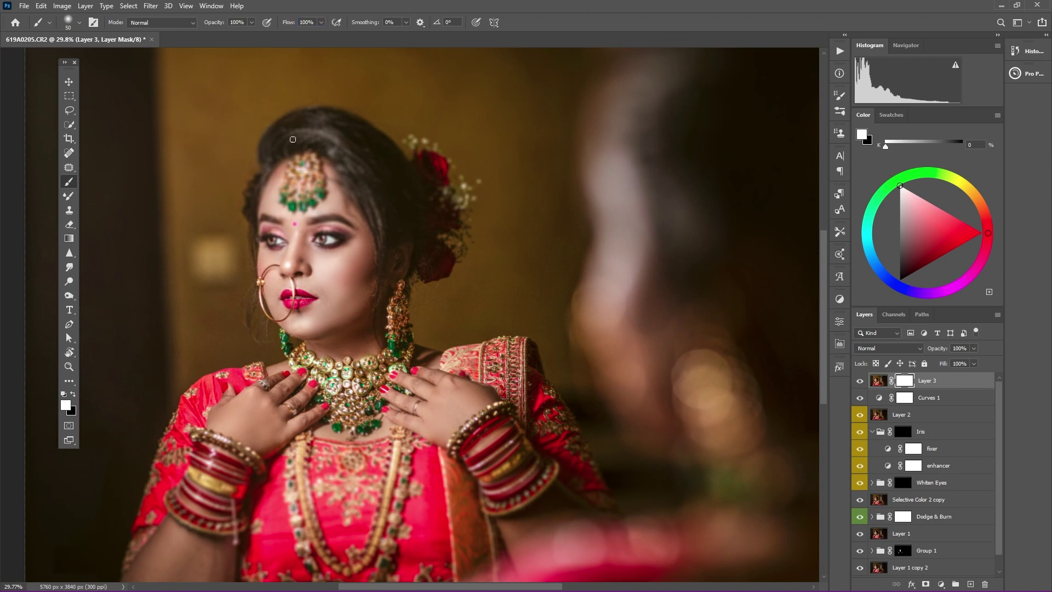
key("bracketright")
key("bracketright")
key("bracketright")
key("x")
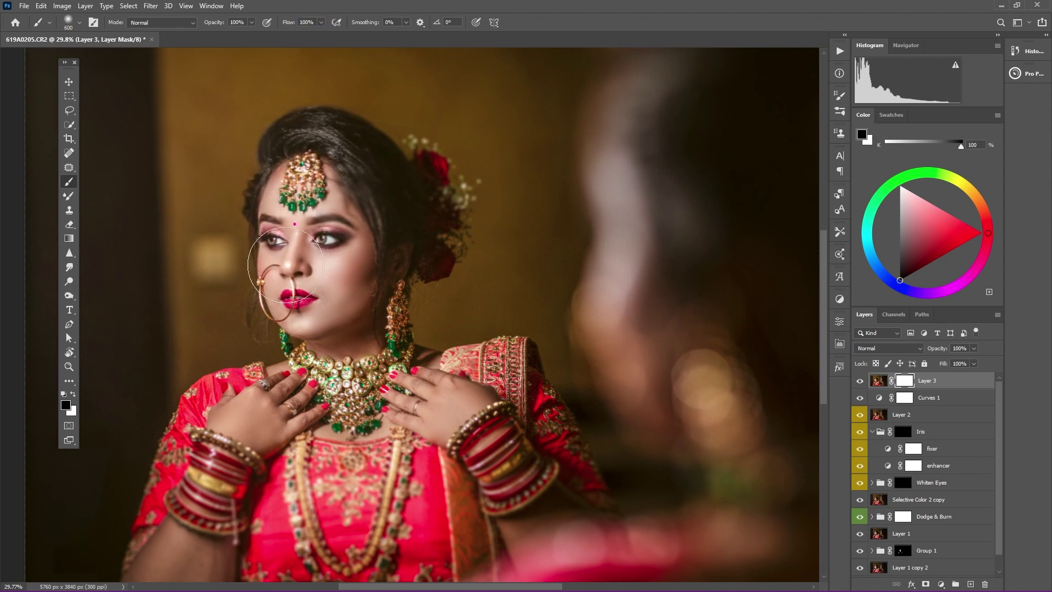
mouse_move(388, 206)
left_mouse_down()
mouse_move(434, 199)
mouse_move(453, 266)
mouse_move(350, 328)
mouse_move(304, 376)
left_mouse_up()
scroll(304, 376, "down", 2)
scroll(304, 376, "down", 2)
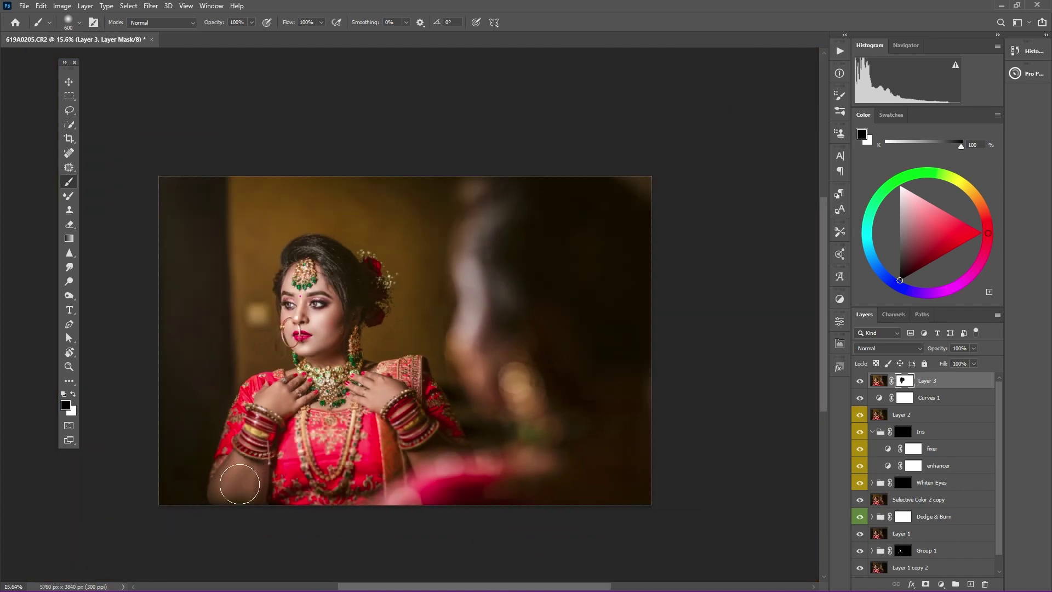
left_click_drag(338, 422, 334, 340)
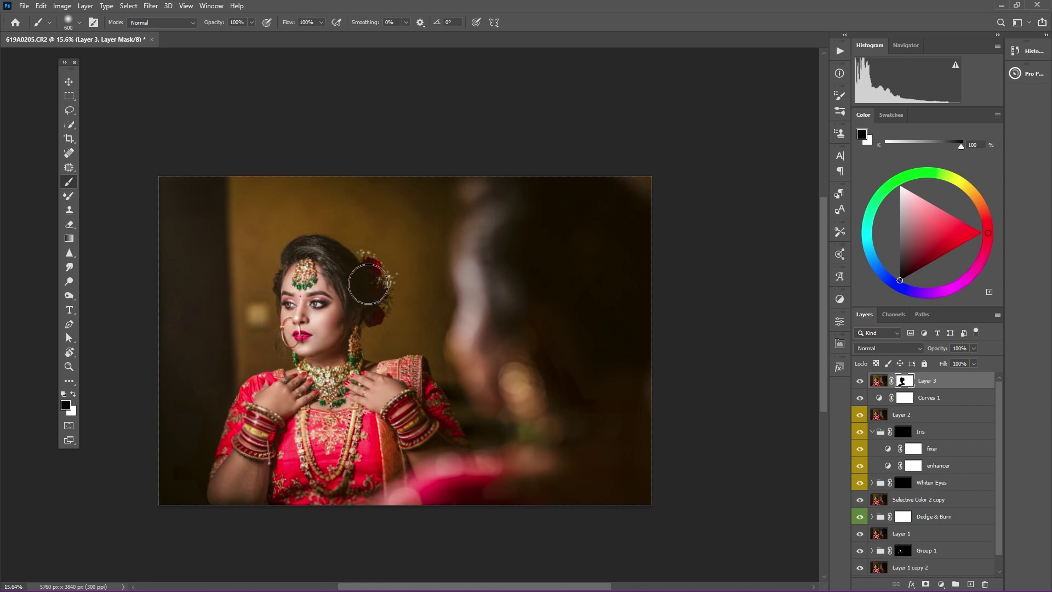
scroll(280, 283, "up", 4)
scroll(281, 283, "up", 3)
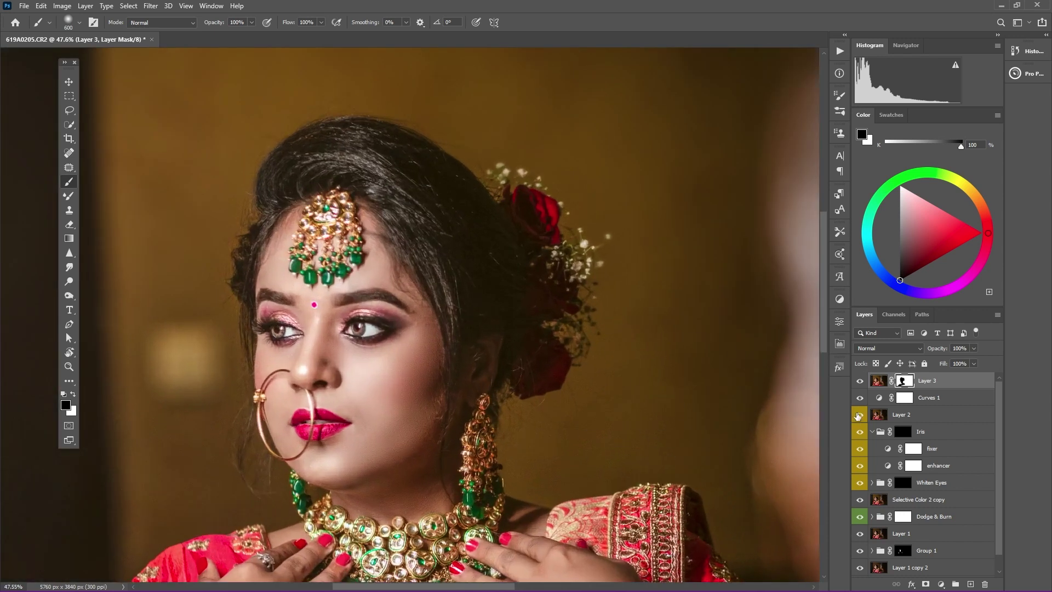
left_click(859, 381)
left_click(859, 384)
left_click(859, 381)
scroll(690, 361, "down", 3)
scroll(687, 357, "down", 2)
left_click_drag(683, 357, 482, 294)
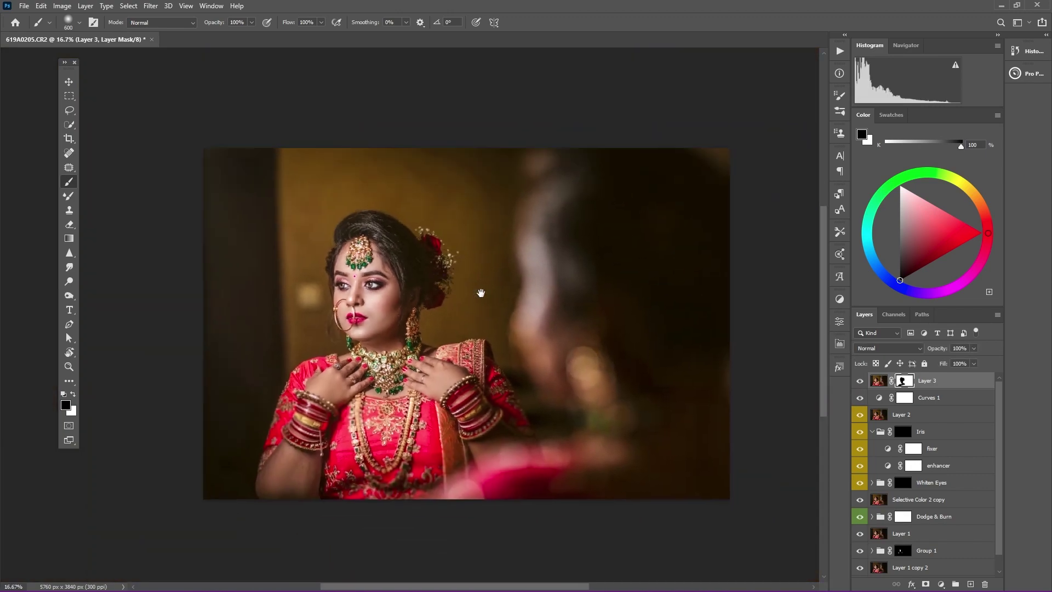
scroll(793, 420, "up", 1)
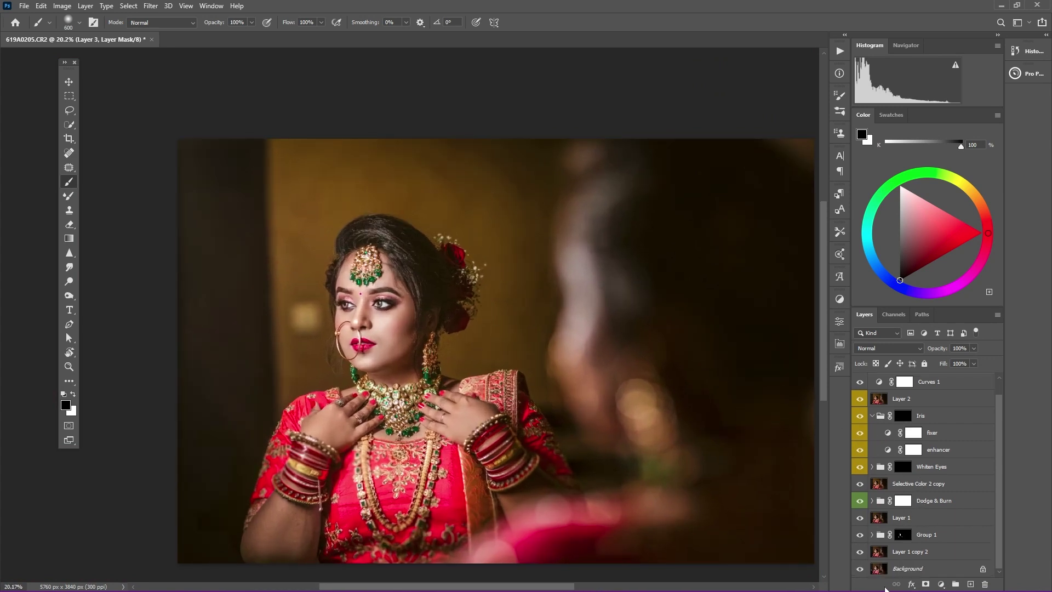
key("ctrl+minus")
scroll(862, 570, "down", 1)
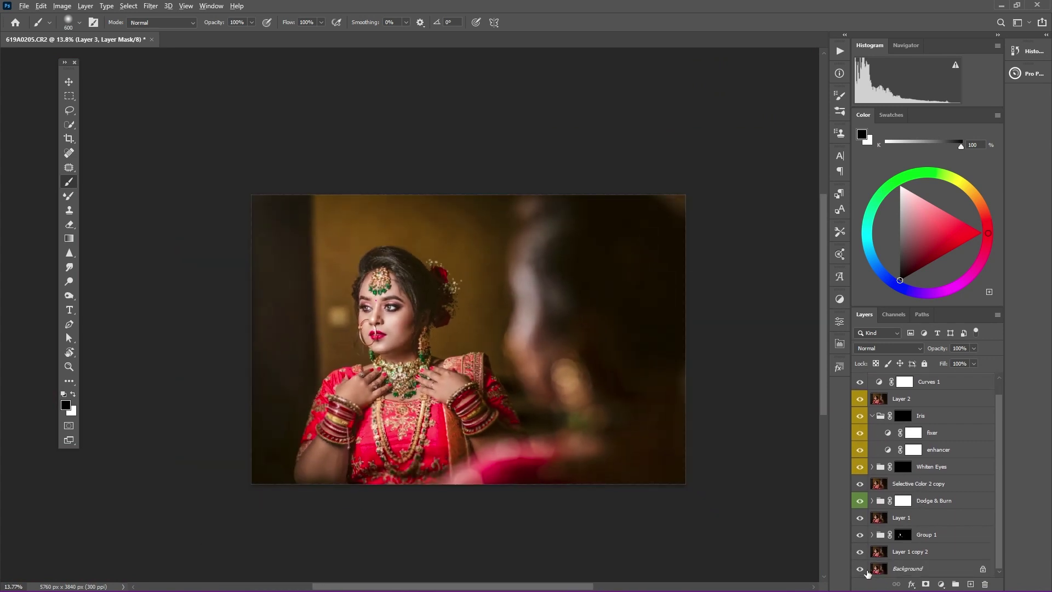
left_click(860, 569, "alt")
left_click(860, 569, "alt")
scroll(494, 374, "down", 1)
scroll(466, 377, "up", 3)
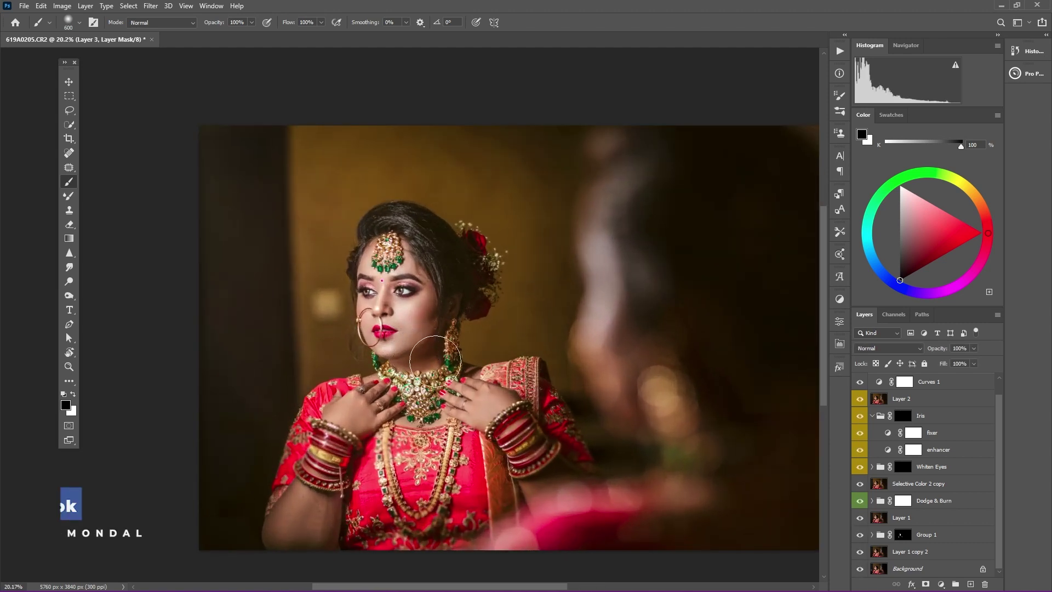
scroll(434, 378, "up", 2)
scroll(427, 372, "up", 1)
scroll(406, 356, "down", 3)
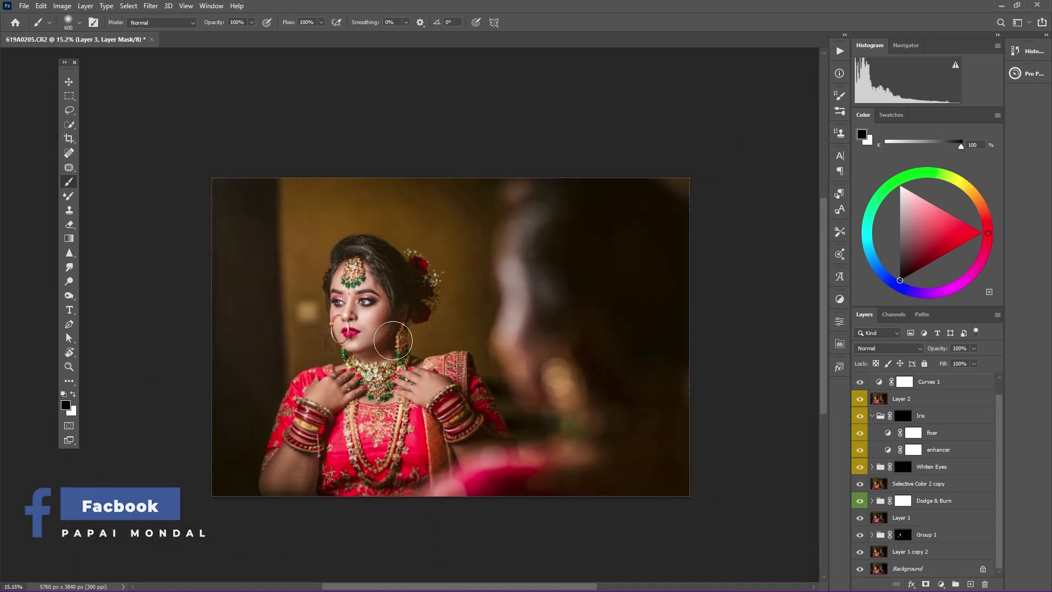
scroll(393, 340, "up", 2)
scroll(392, 340, "up", 1)
scroll(393, 340, "down", 1)
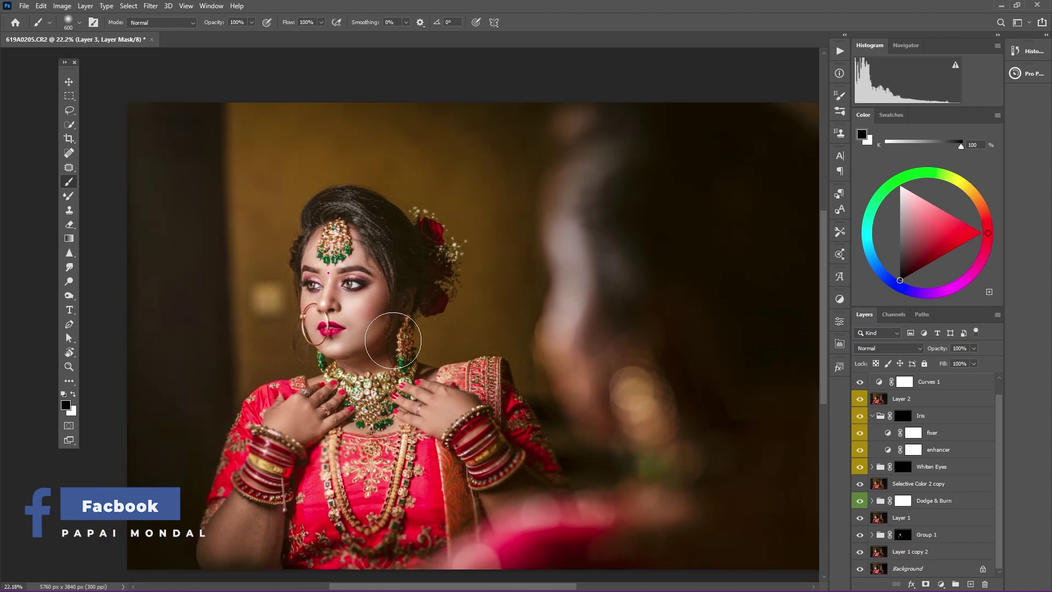
scroll(393, 340, "down", 1)
scroll(383, 337, "up", 2)
scroll(329, 331, "up", 3)
scroll(312, 329, "up", 3)
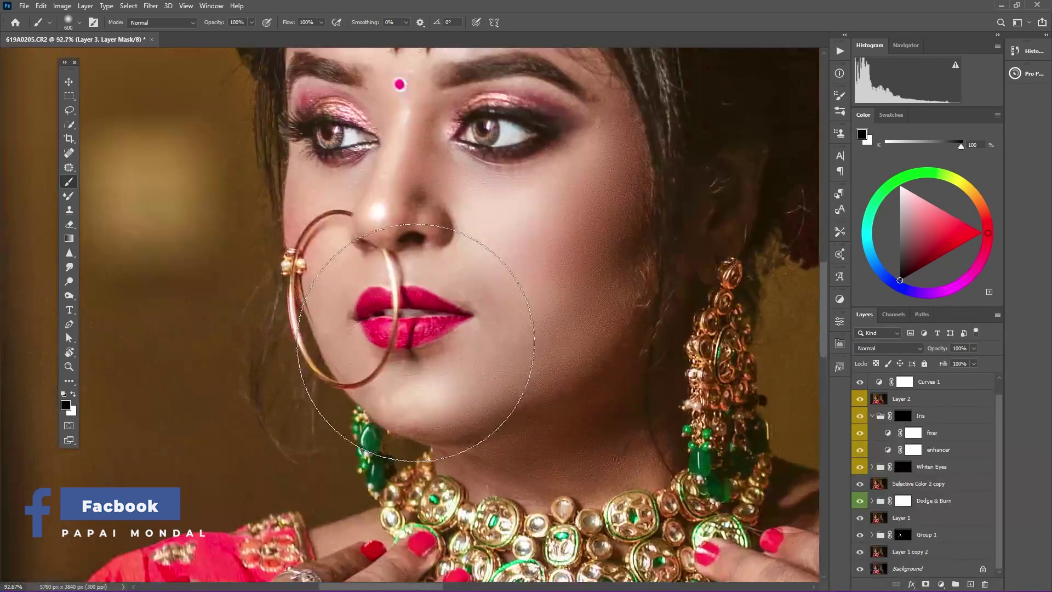
scroll(418, 329, "up", 2)
scroll(920, 421, "up", 1)
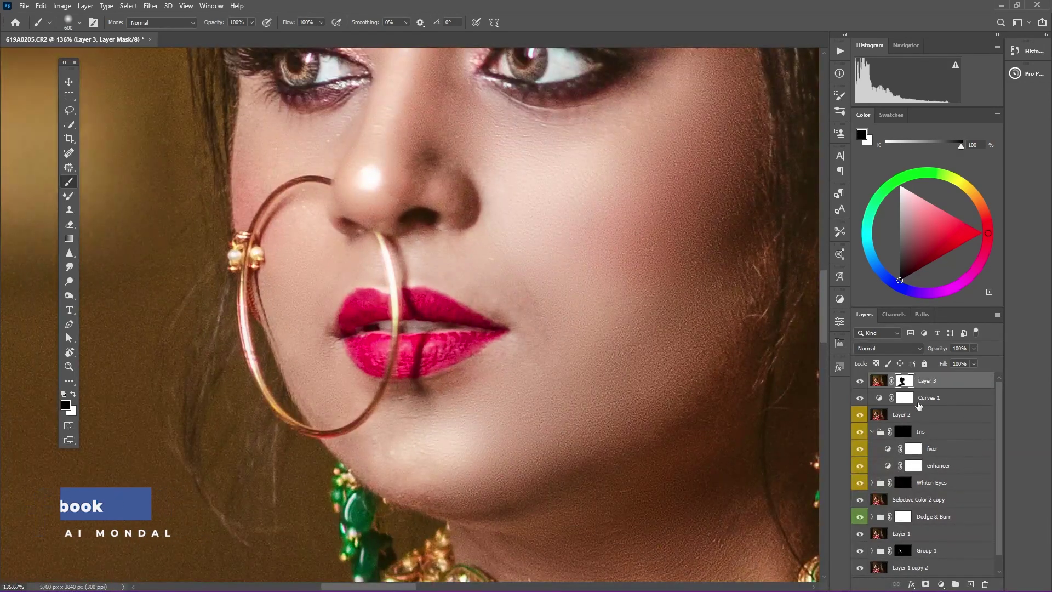
Step: Stamp visible layers into a merged Layer 4 and saturate the lips with a smaller Sponge brush
key("ctrl+shift+alt+e")
key("x")
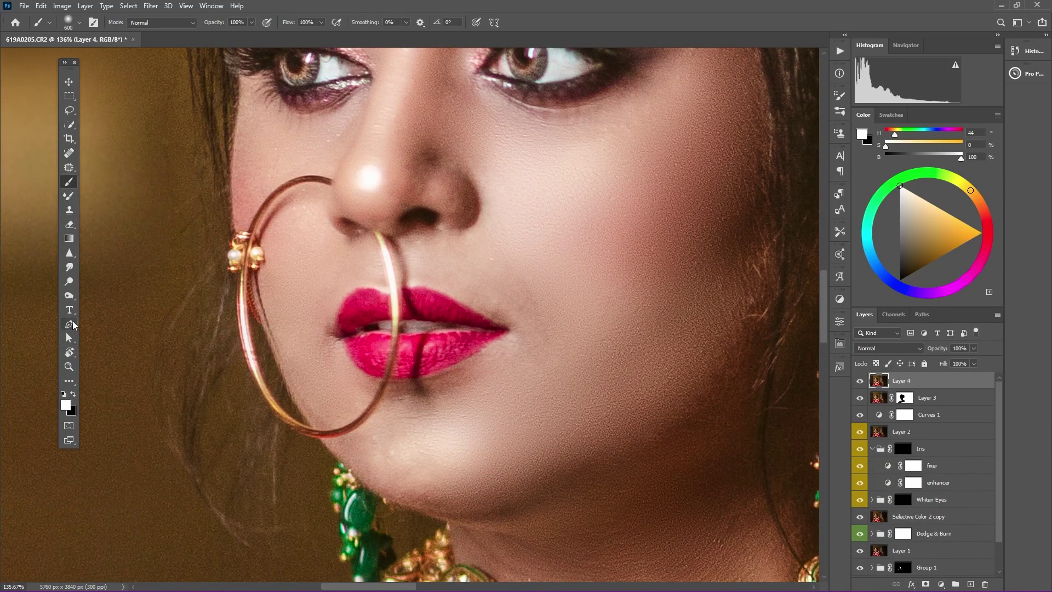
right_click(69, 296)
left_click(109, 307)
scroll(408, 372, "up", 1)
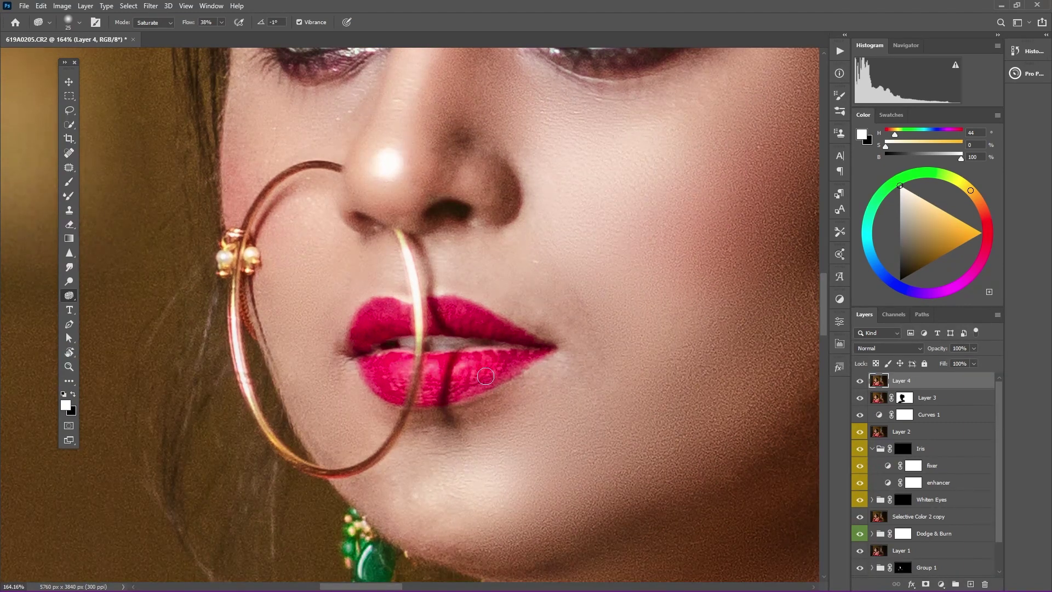
key("bracketleft")
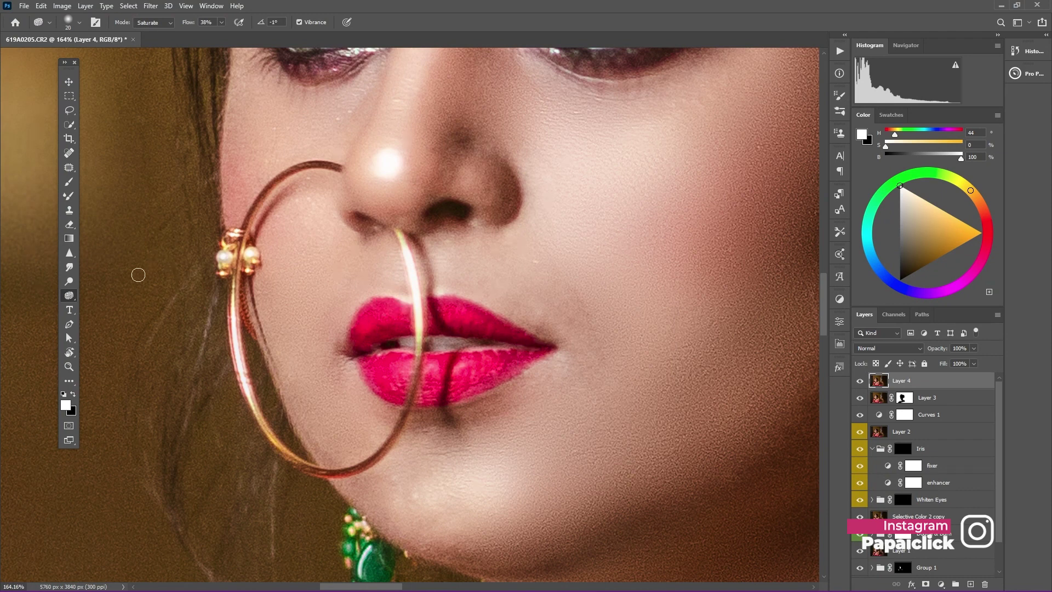
Step: Dodge the highlights with a larger brush, then duplicate Layer 4 as Layer 4 copy
left_click(69, 281)
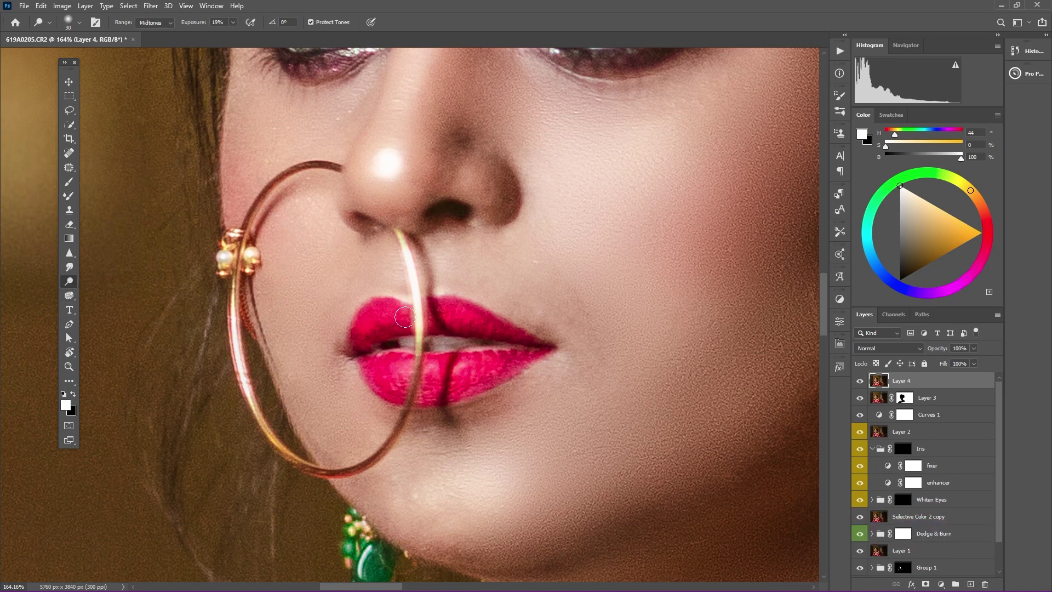
scroll(421, 307, "down", 3)
scroll(400, 223, "down", 3)
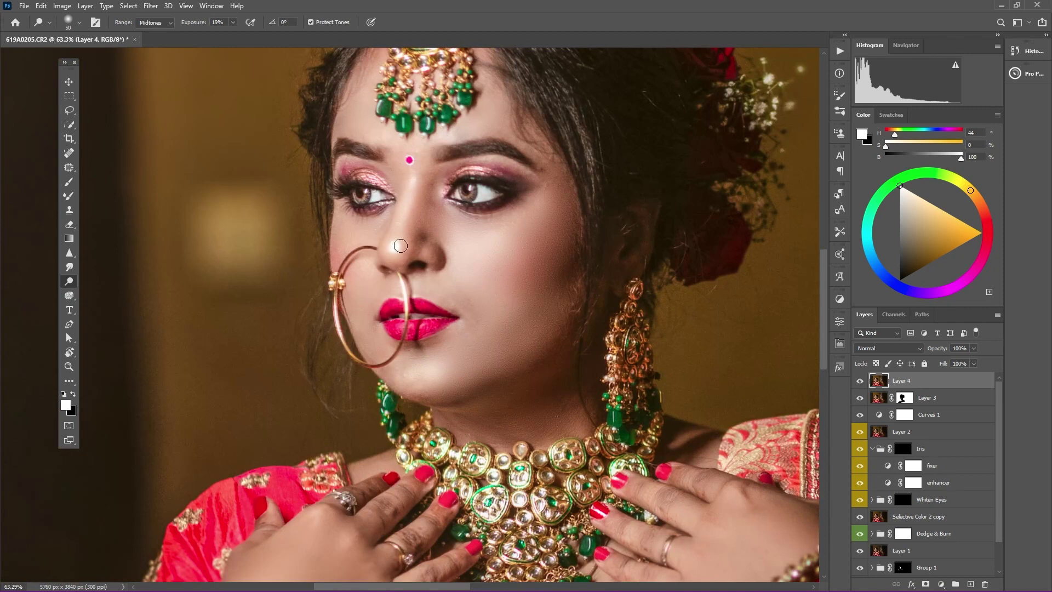
scroll(416, 276, "down", 3)
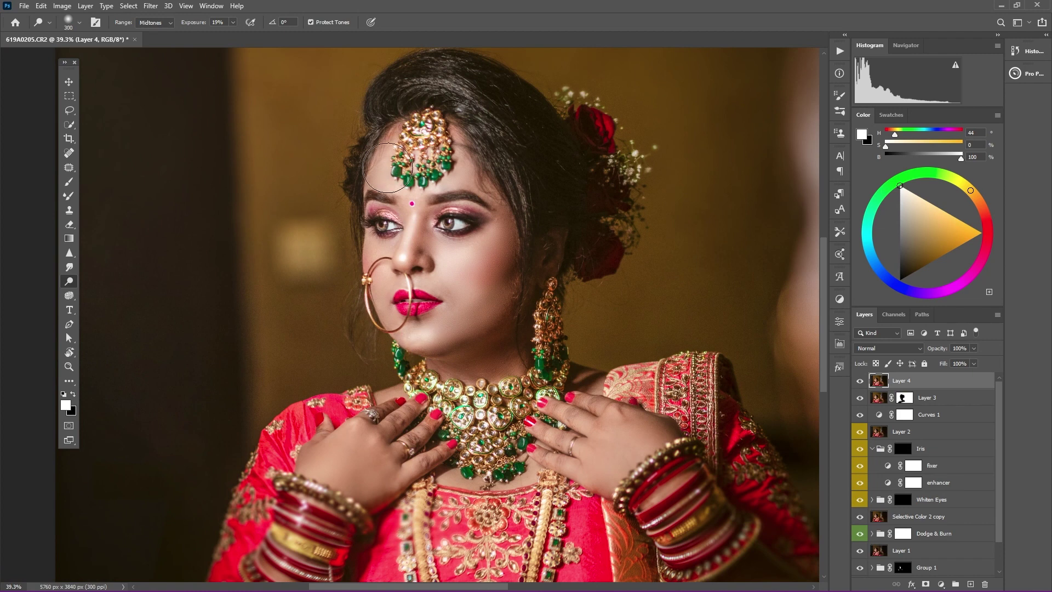
scroll(458, 312, "down", 3)
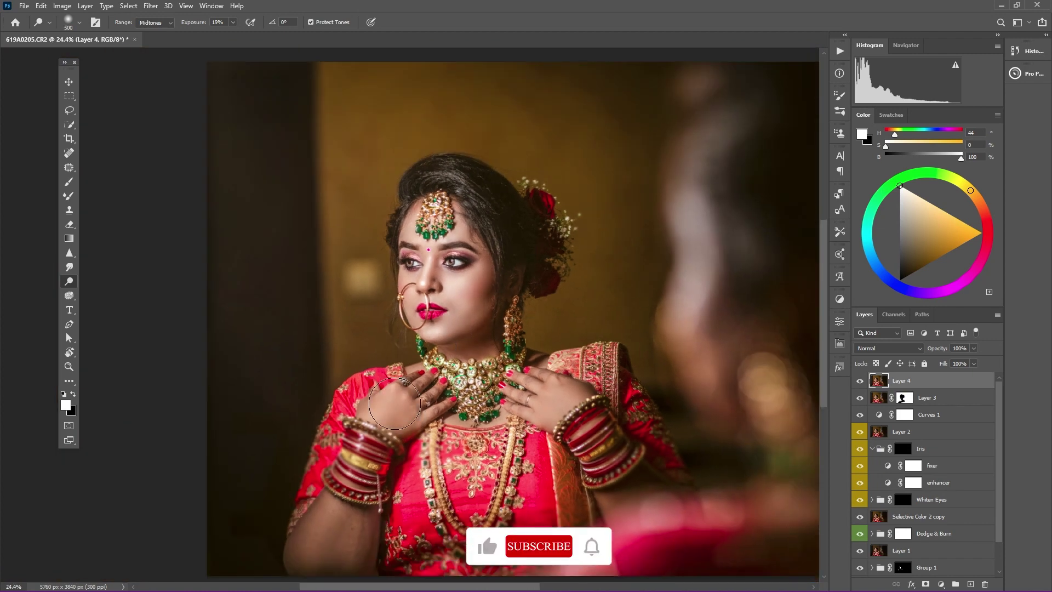
key("bracketright")
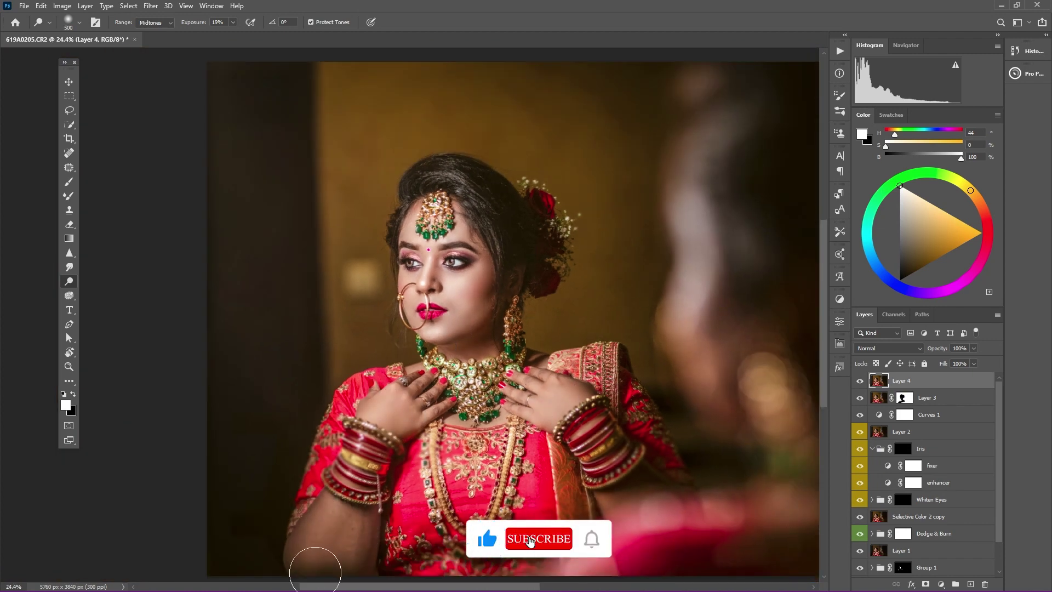
scroll(347, 368, "down", 2)
scroll(357, 336, "down", 1)
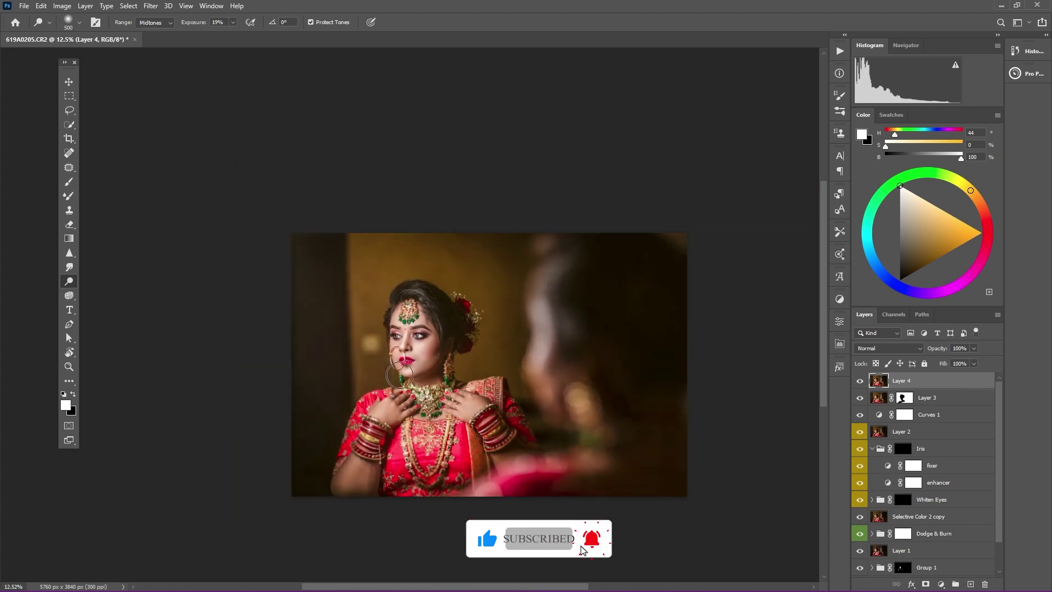
scroll(376, 363, "up", 1)
scroll(364, 364, "up", 1)
scroll(365, 365, "down", 1)
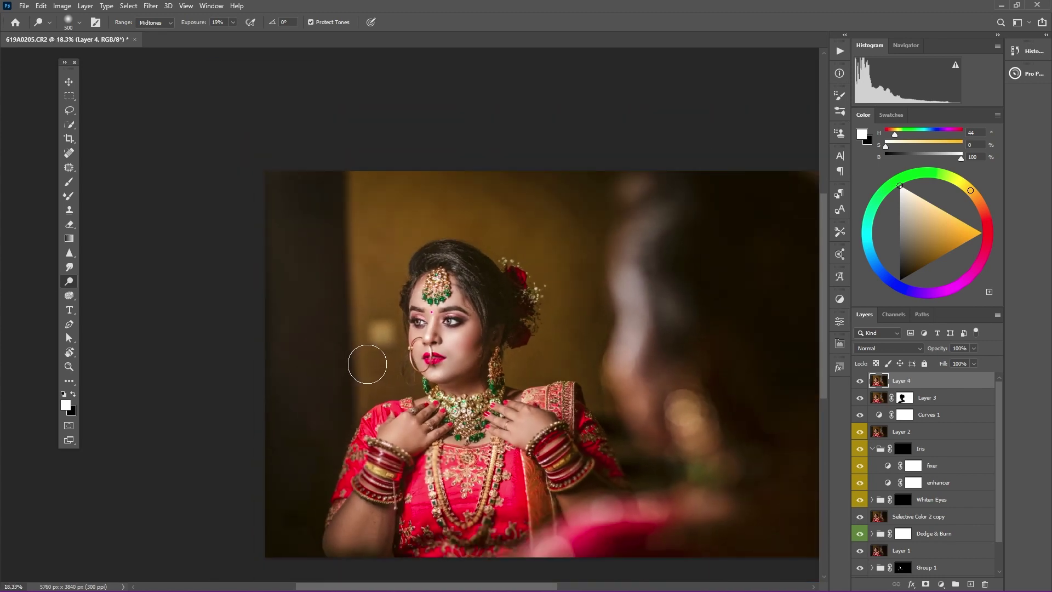
scroll(364, 364, "up", 2)
scroll(340, 307, "up", 2)
scroll(332, 273, "up", 2)
scroll(410, 281, "down", 2)
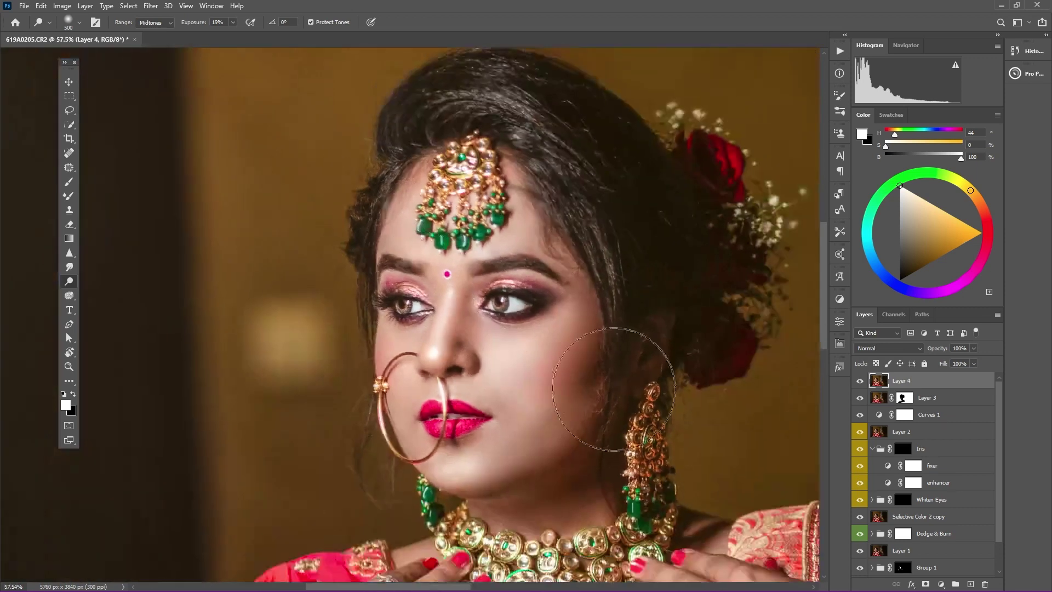
key("ctrl+j")
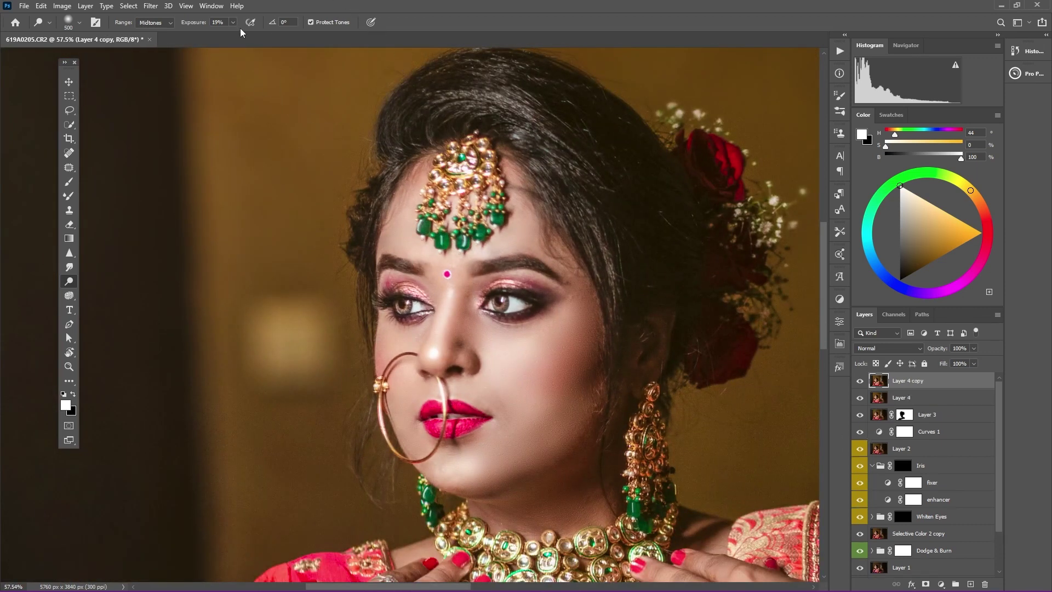
Step: Apply a High Pass filter to Layer 4 copy
left_click(151, 5)
mouse_move(159, 239)
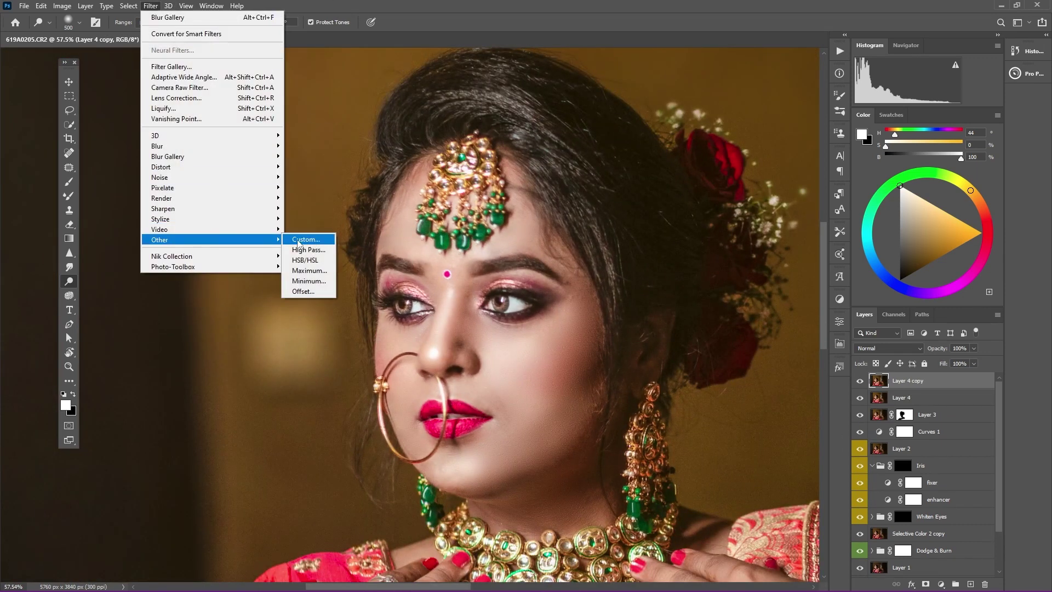
left_click(316, 251)
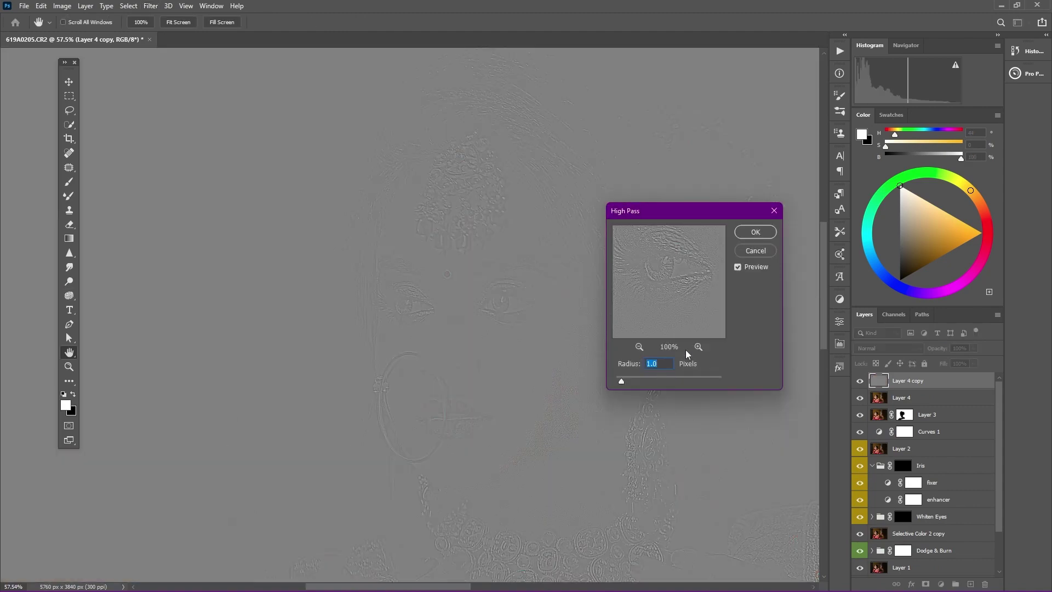
left_click(755, 232)
Step: Set Layer 4 copy to Overlay blend mode at 87% opacity
left_click(883, 349)
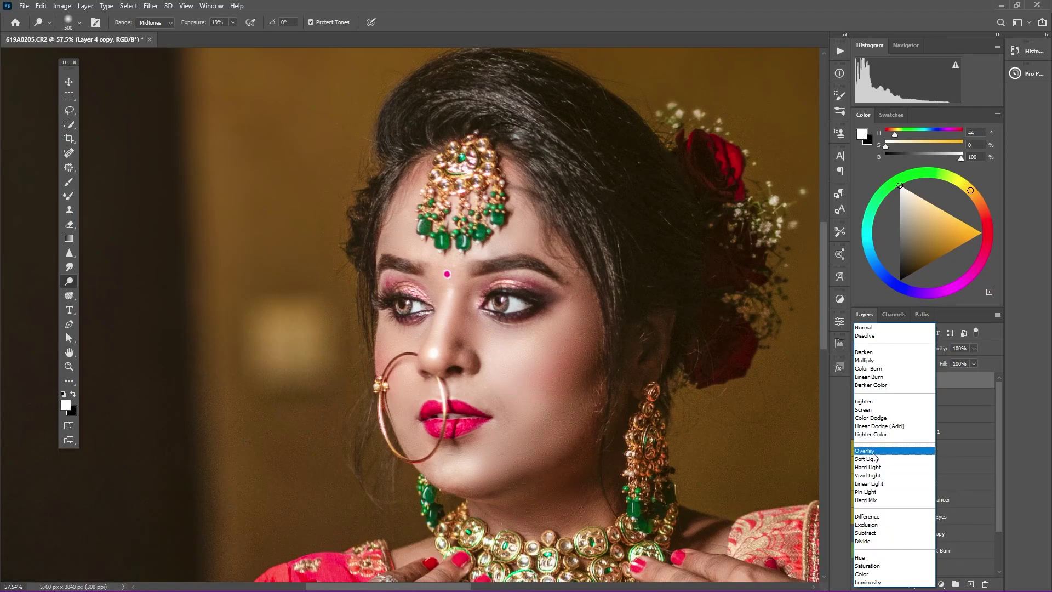
left_click(874, 453)
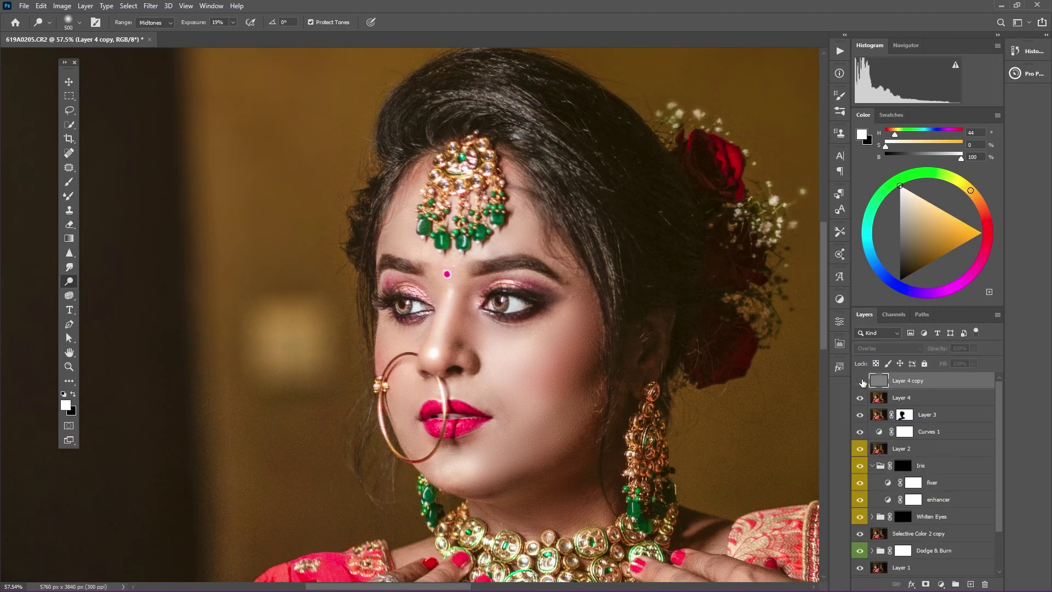
scroll(693, 340, "down", 1)
scroll(740, 376, "down", 2)
scroll(731, 372, "down", 2)
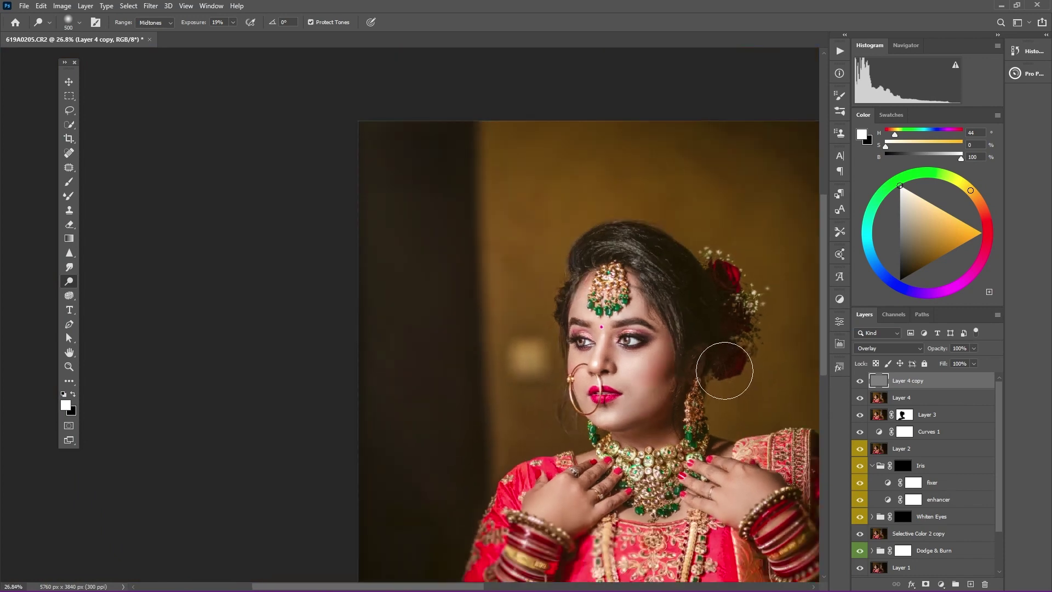
scroll(724, 371, "down", 1)
left_click_drag(723, 370, 464, 301)
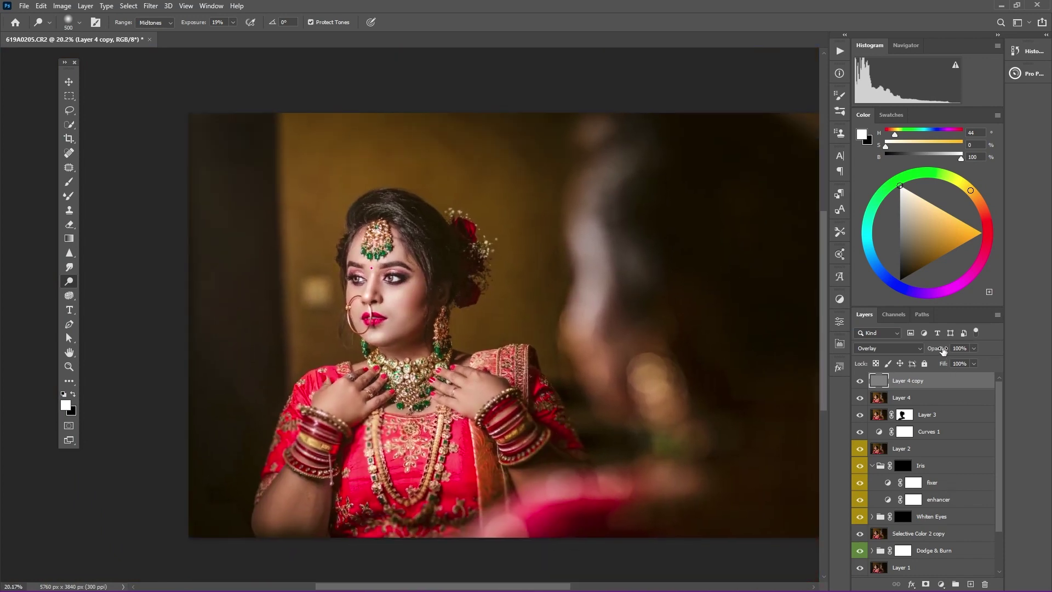
left_click_drag(943, 350, 936, 351)
Step: Merge Layer 4 with its High Pass sharpening copy
left_click(915, 399, "shift")
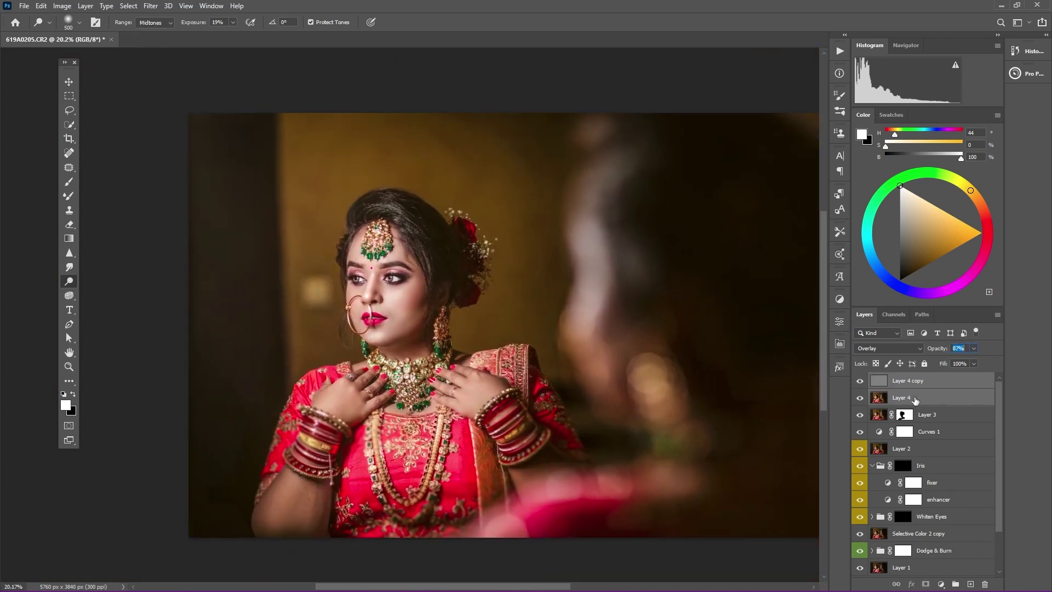
key("ctrl+e")
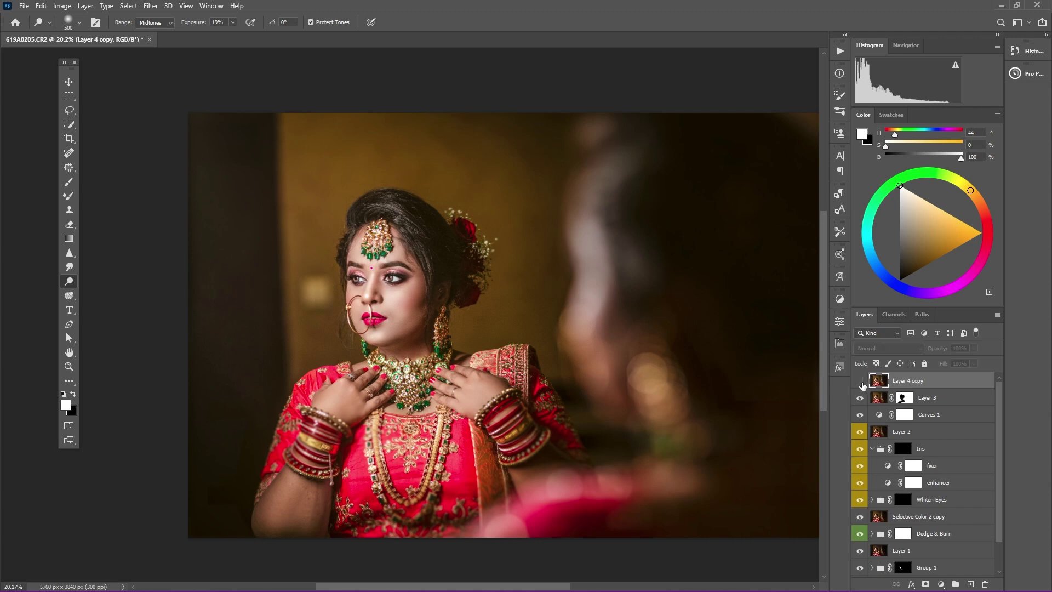
scroll(384, 258, "up", 3)
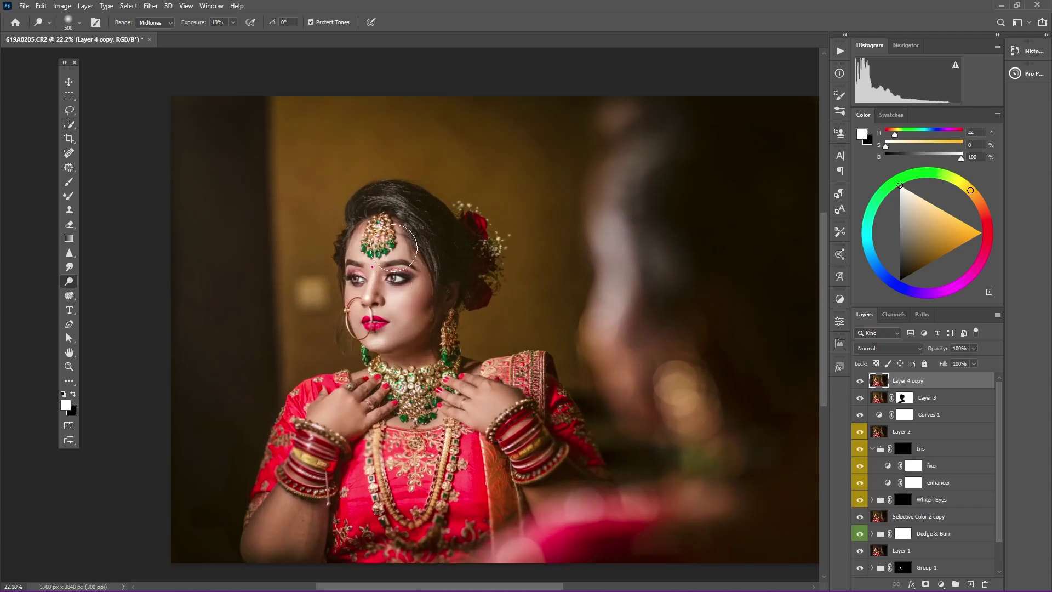
scroll(392, 247, "down", 2)
scroll(517, 282, "down", 1)
scroll(738, 358, "down", 1)
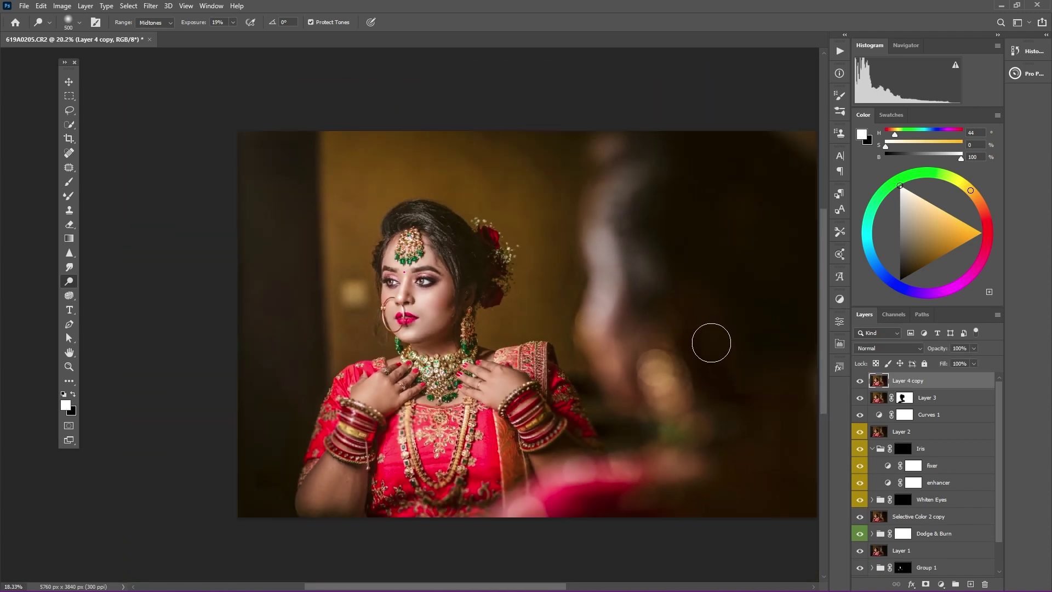
scroll(716, 344, "down", 1)
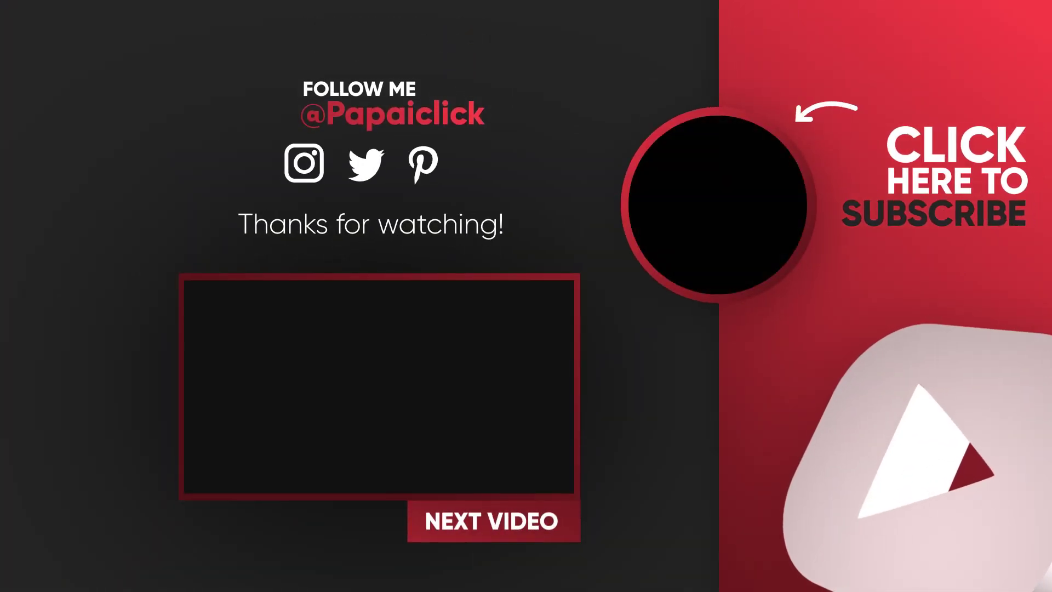